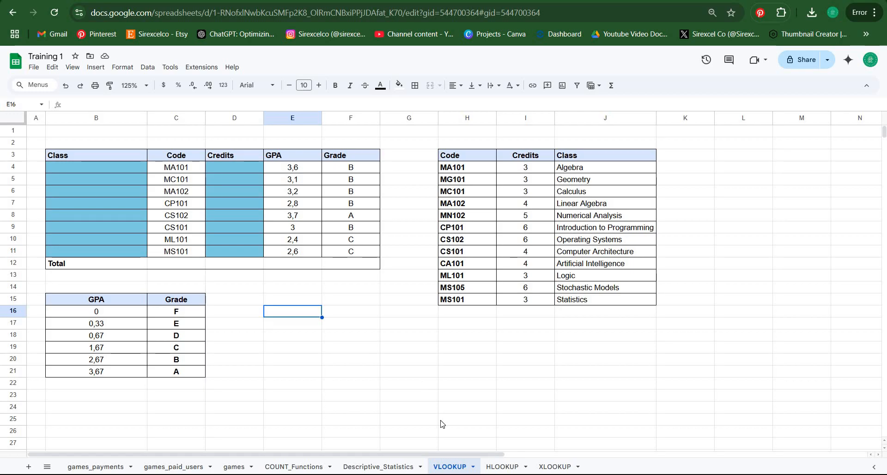
Step: Examine the blank Class and Credits columns, the codes in C4:C11 and the lookup table in H4:J15
click(490, 204)
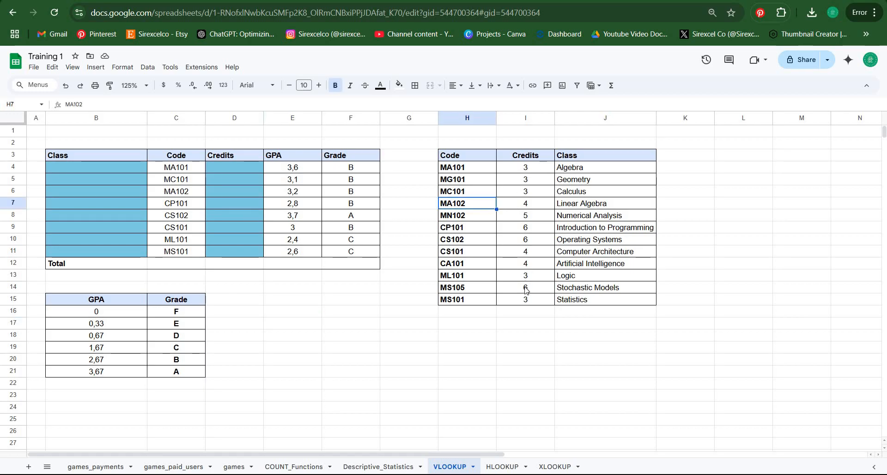
drag(525, 167, 578, 301)
click(576, 167)
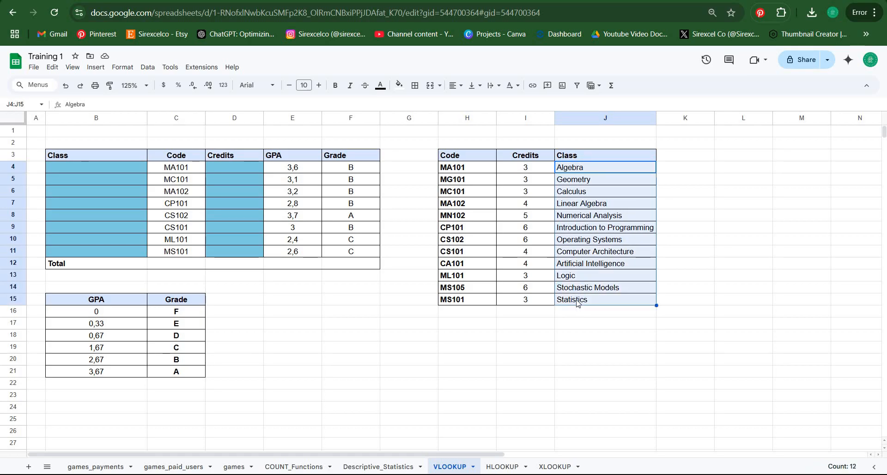
click(87, 173)
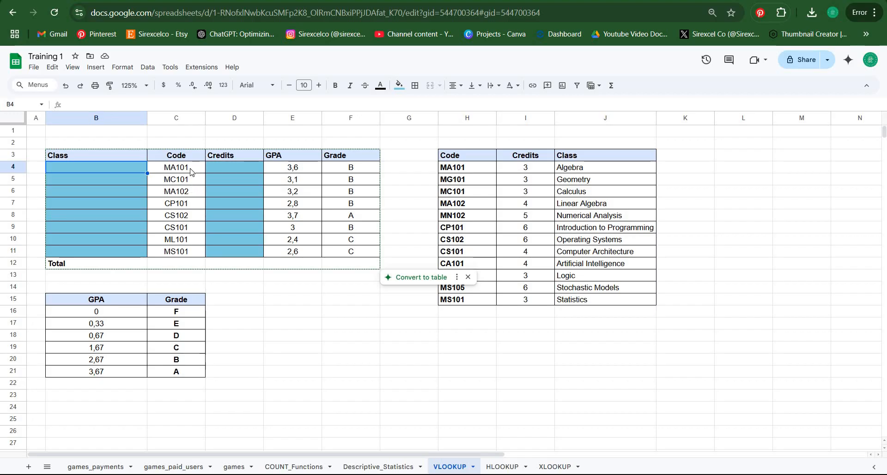
drag(191, 172, 212, 247)
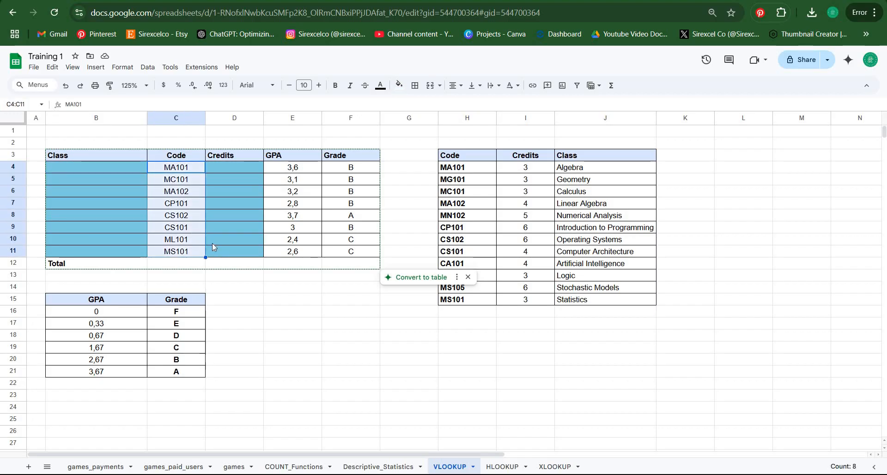
drag(113, 170, 116, 249)
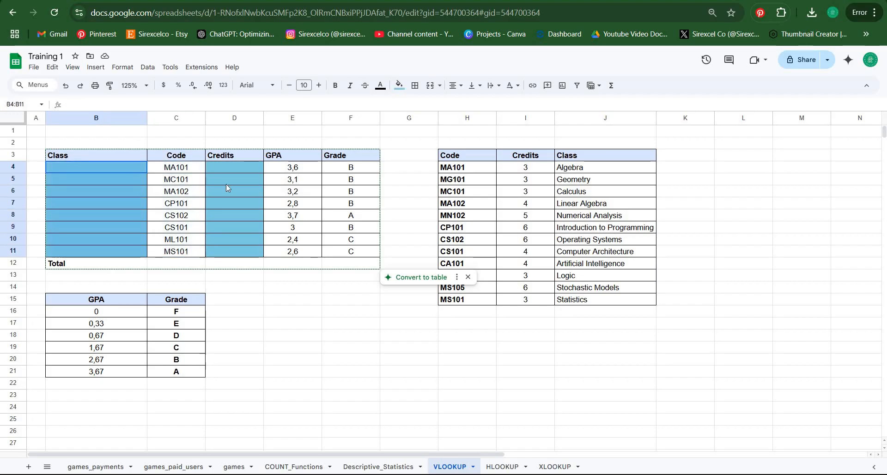
drag(245, 170, 247, 258)
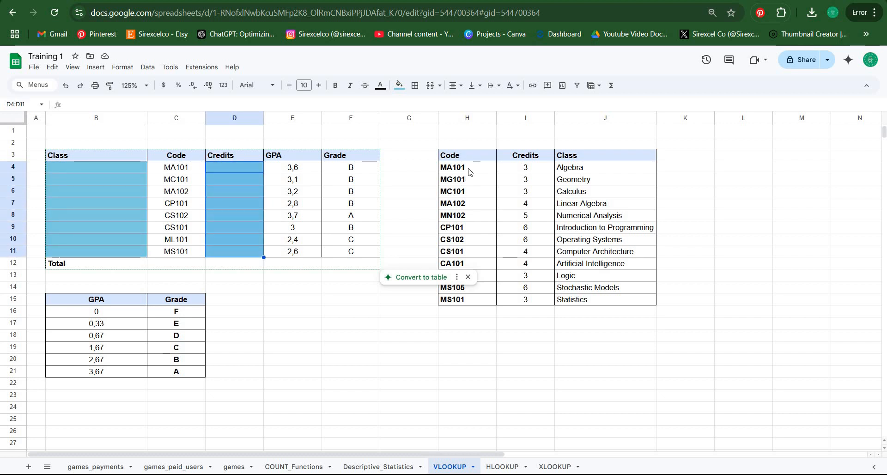
drag(473, 170, 592, 301)
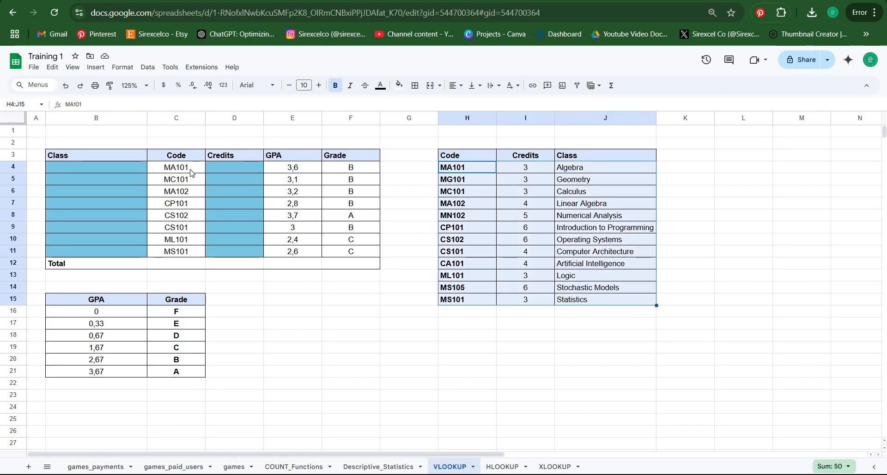
Step: Start a VLOOKUP formula in B4 with search key C4, absolute range $H$4:$J$15 and column index 3
click(79, 172)
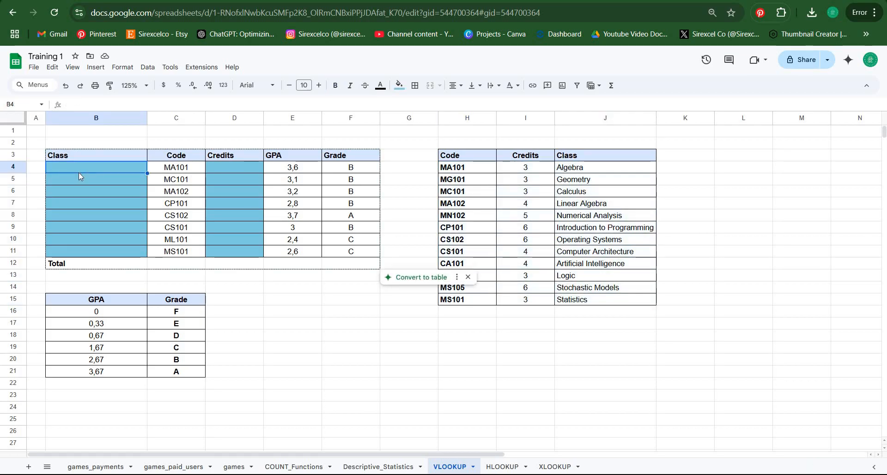
text(=VLOO)
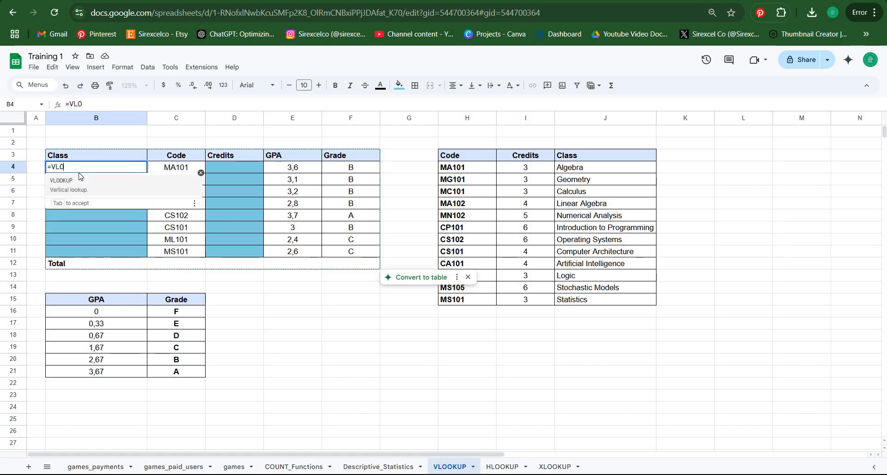
click(94, 196)
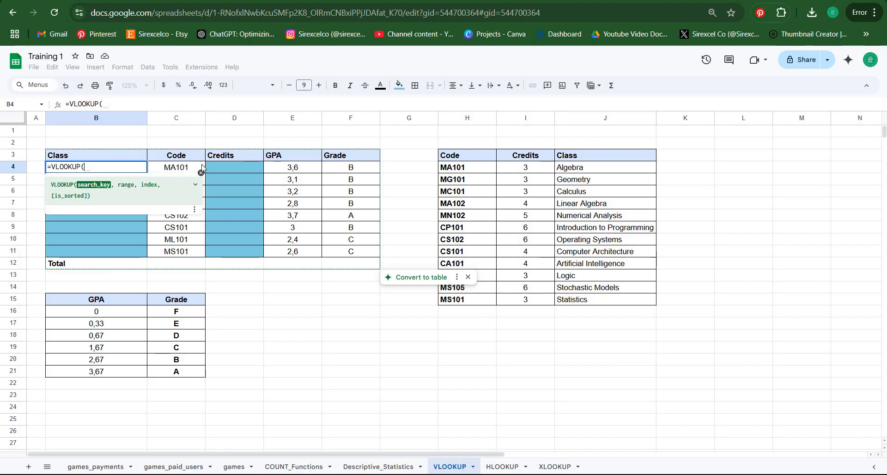
click(172, 171)
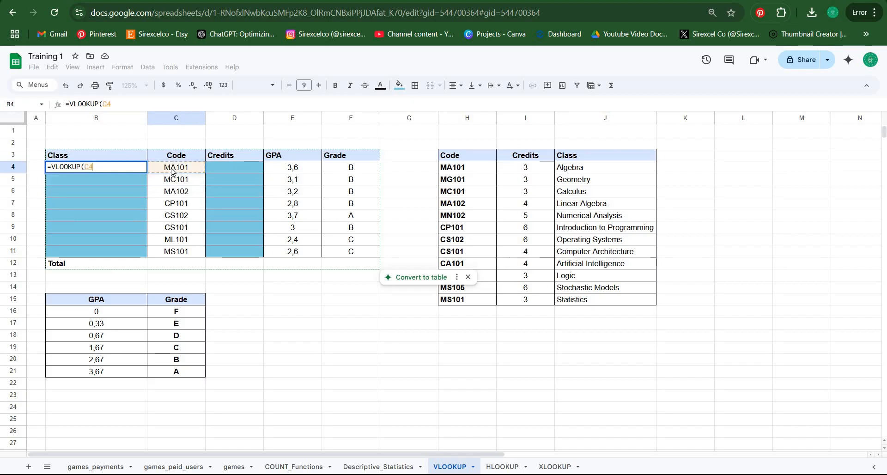
text(,)
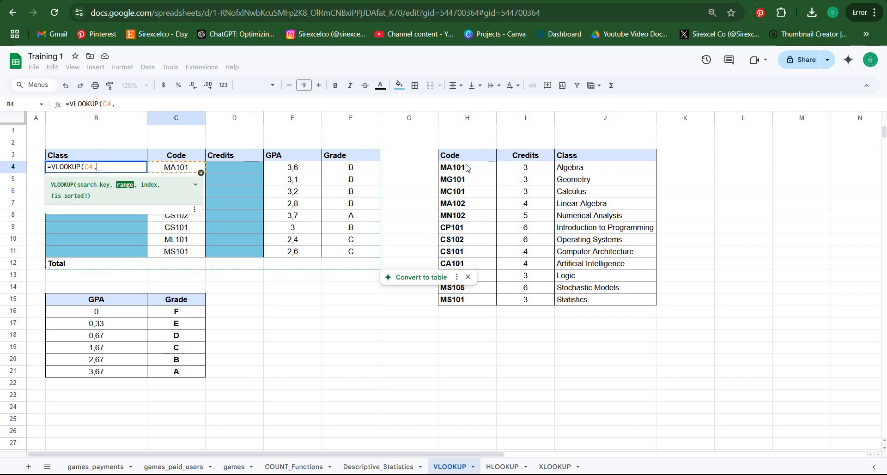
drag(468, 167, 605, 303)
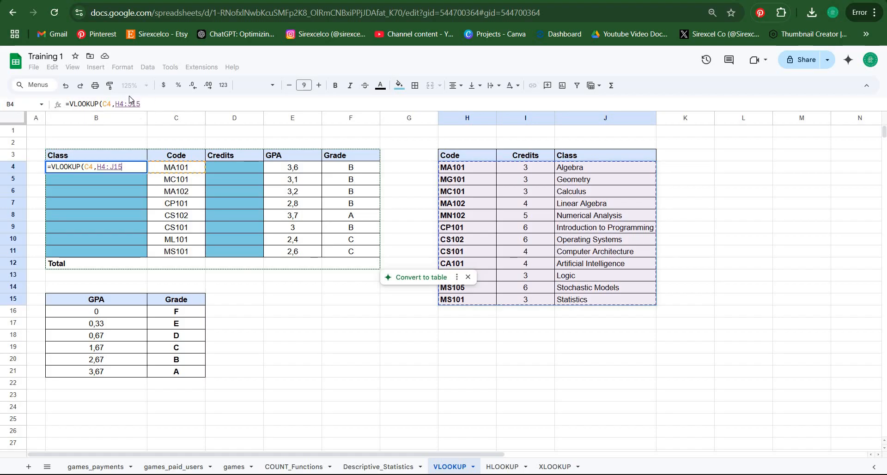
key(F4)
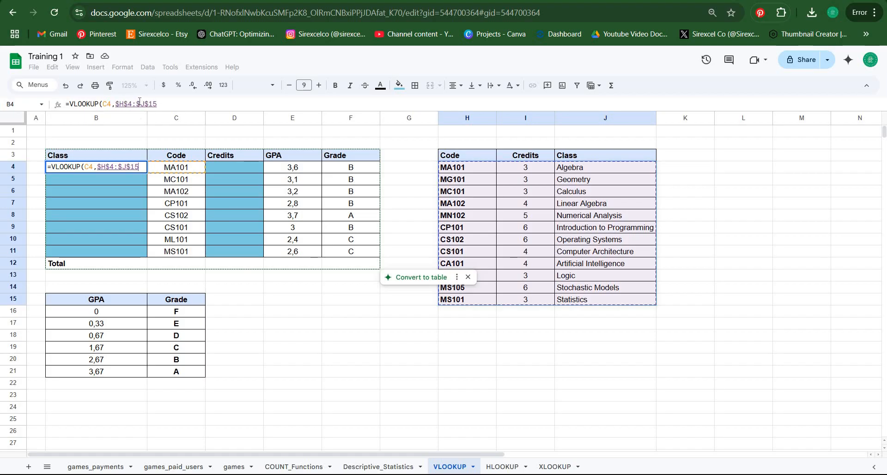
text(,)
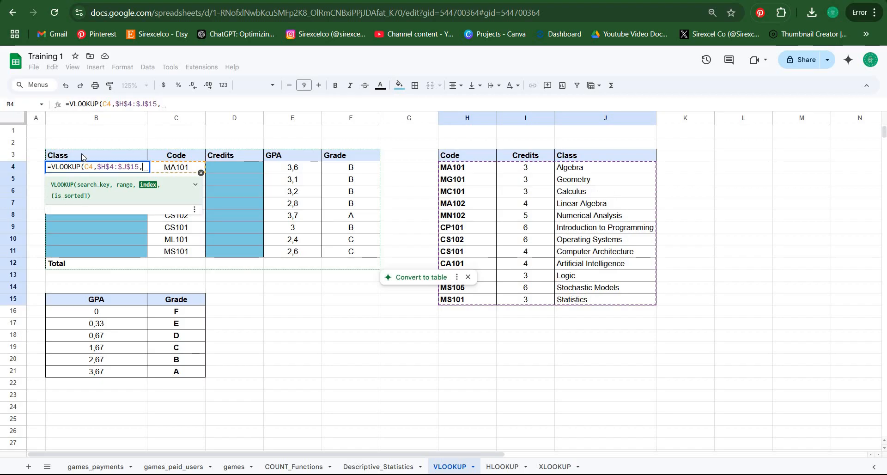
text(3)
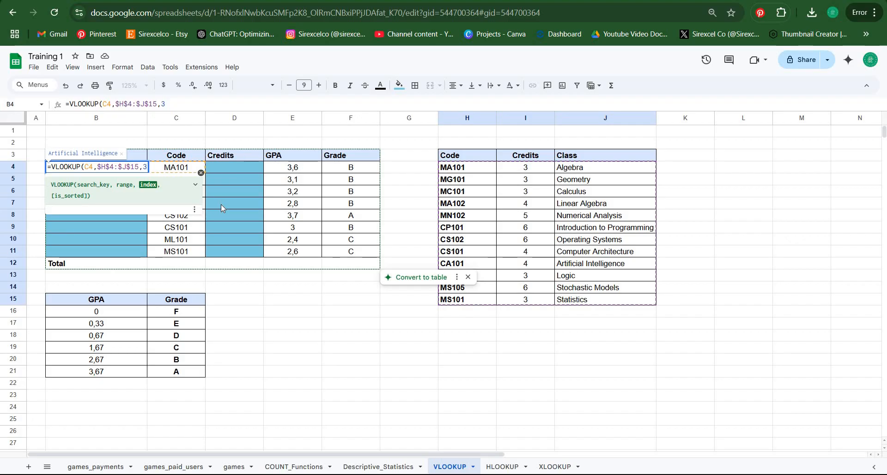
text(,)
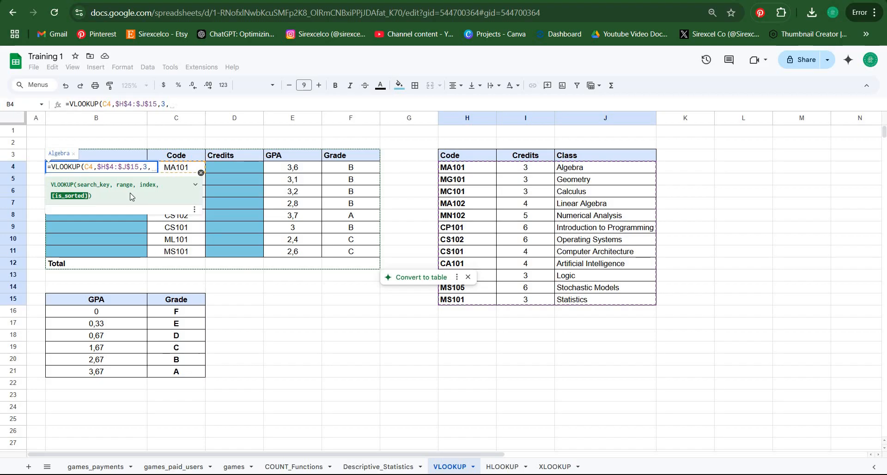
text(0)
key(BackSpace)
text(1)
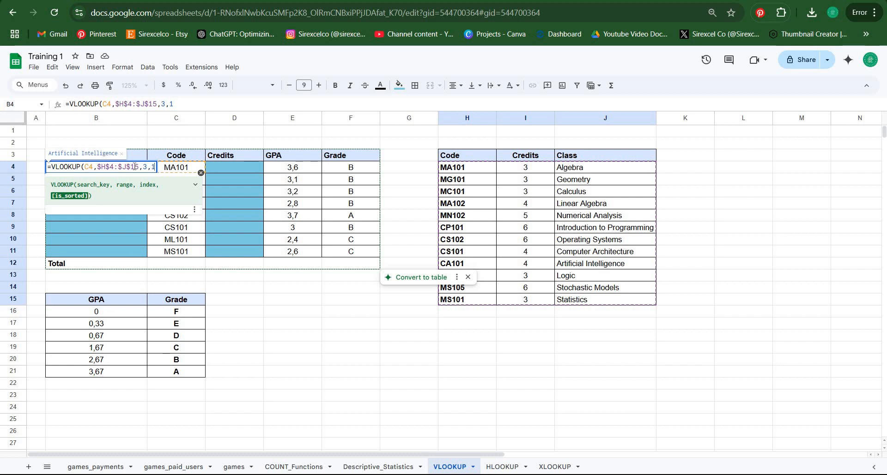
key(BackSpace)
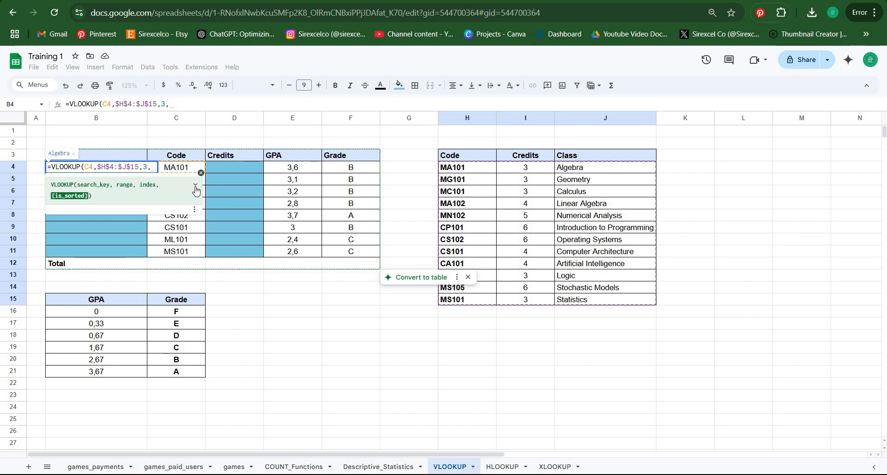
Step: Read the description of the is_sorted argument in the VLOOKUP help
click(195, 188)
scroll(108, 259, down, 3)
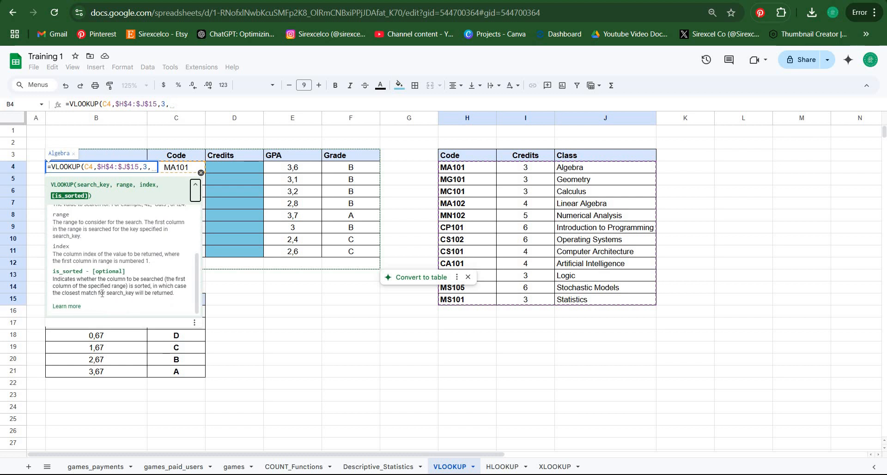
drag(53, 279, 173, 293)
click(196, 188)
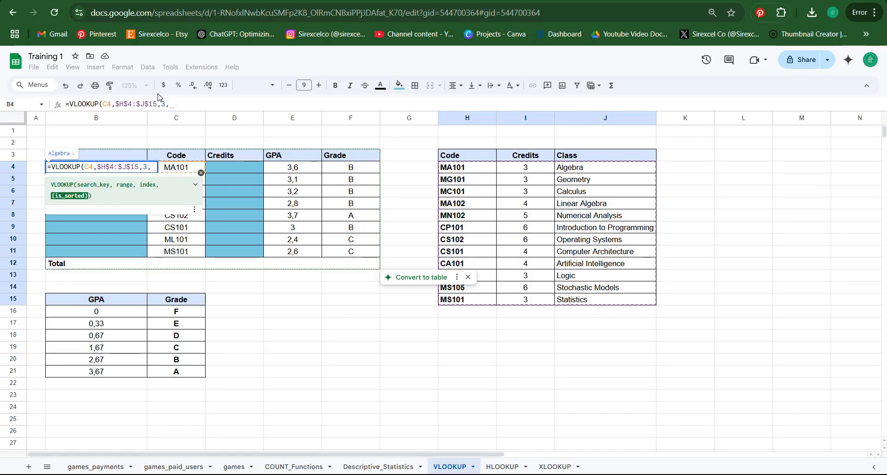
Step: Complete the B4 VLOOKUP formula with FALSE as is_sorted and compare its result with the MA101 row of the lookup table
click(180, 100)
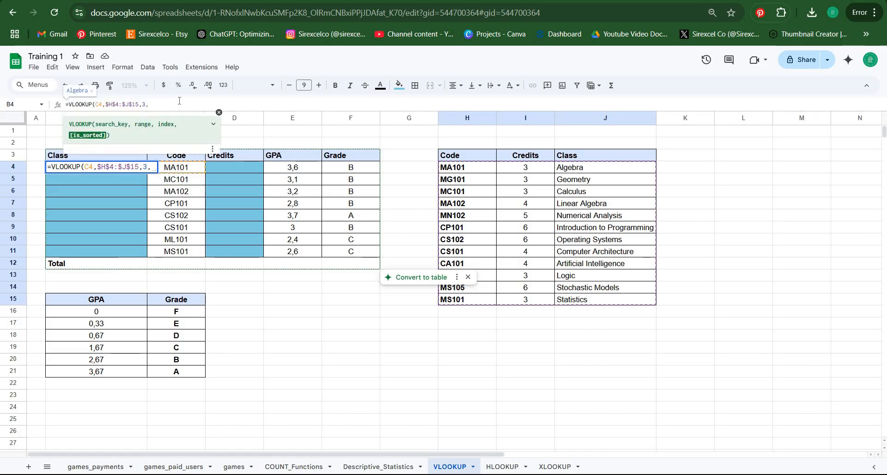
text(0)
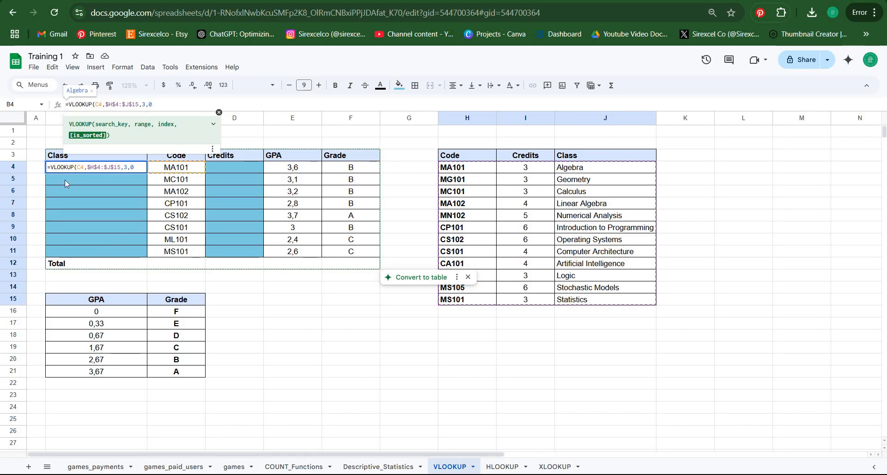
click(168, 103)
key(BackSpace)
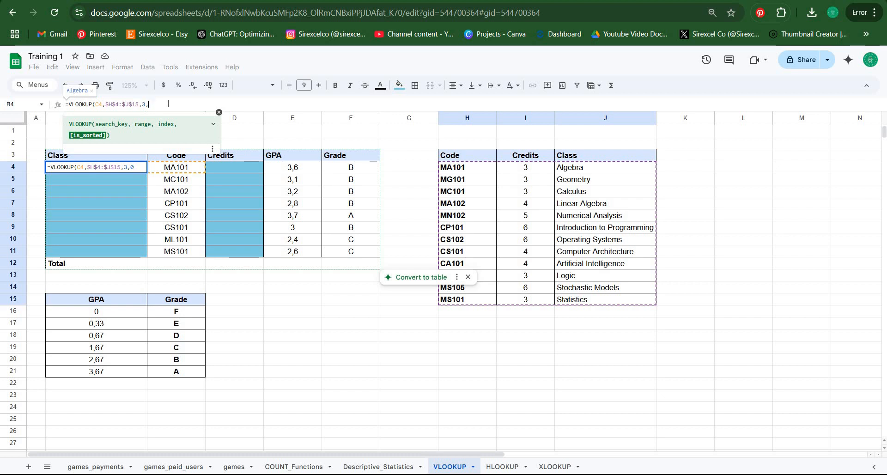
text(FALSE)
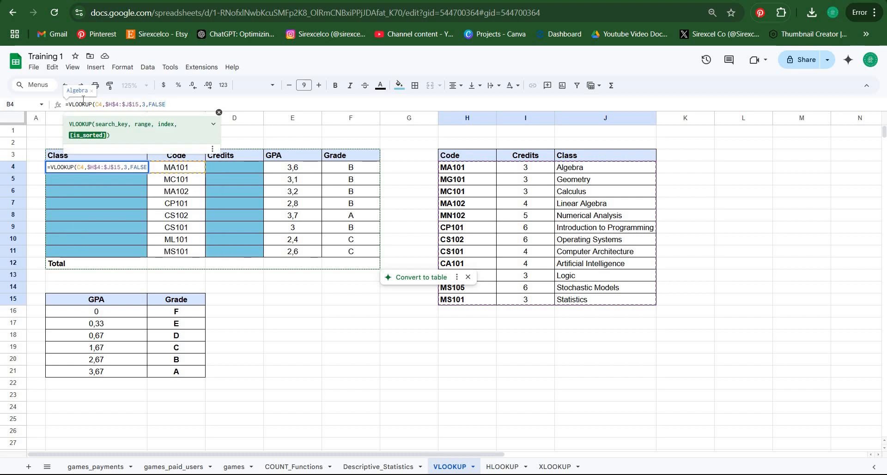
text())
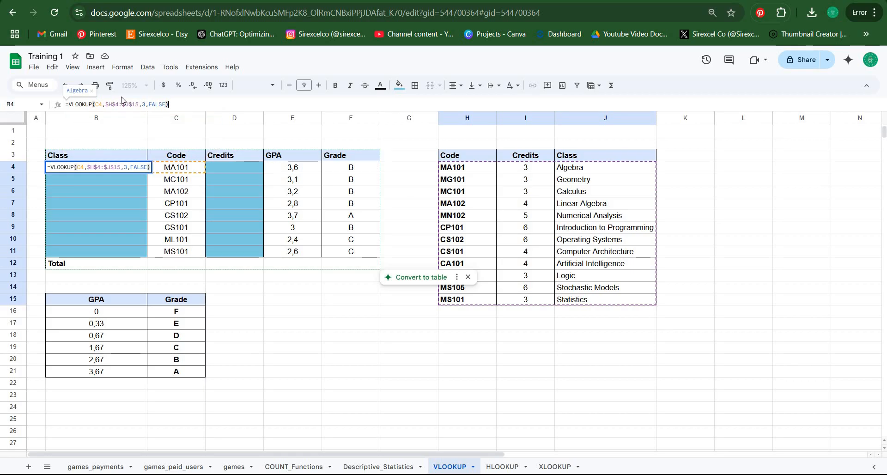
key(Return)
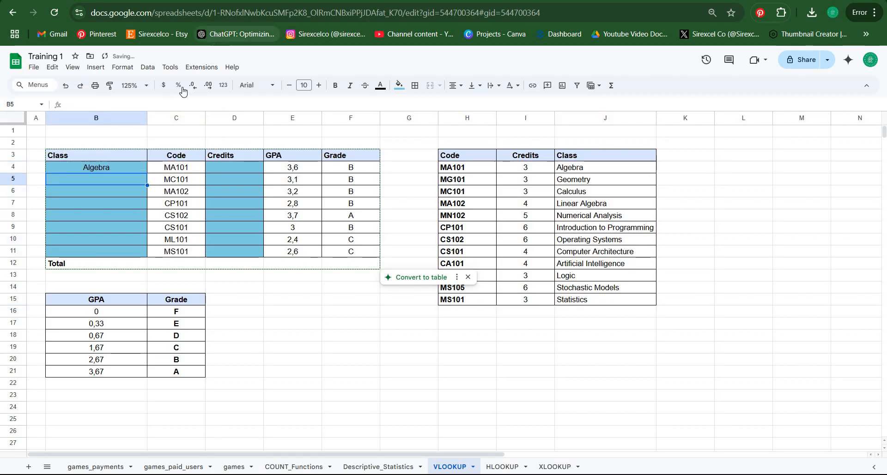
drag(475, 167, 609, 166)
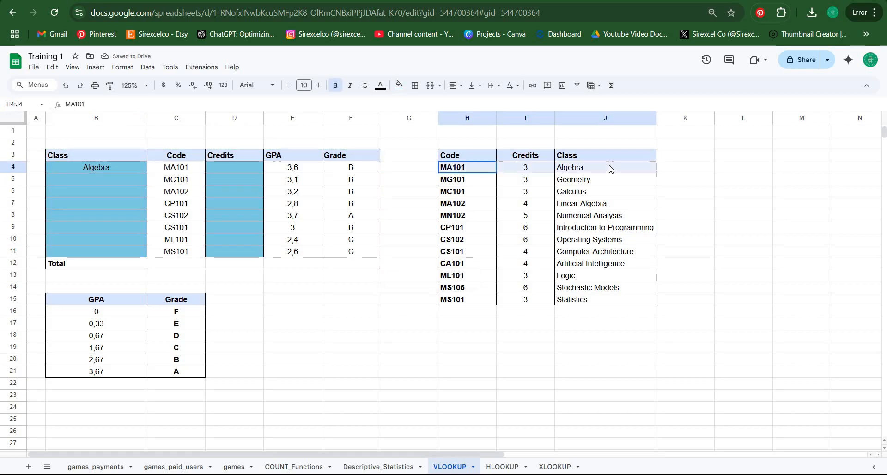
click(603, 167)
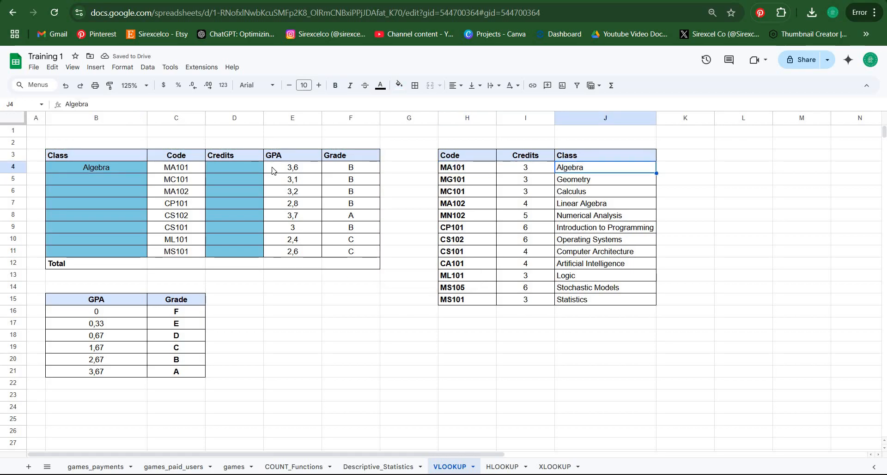
Step: Copy the VLOOKUP formula from B4 into B4:B11 with a special paste
click(118, 170)
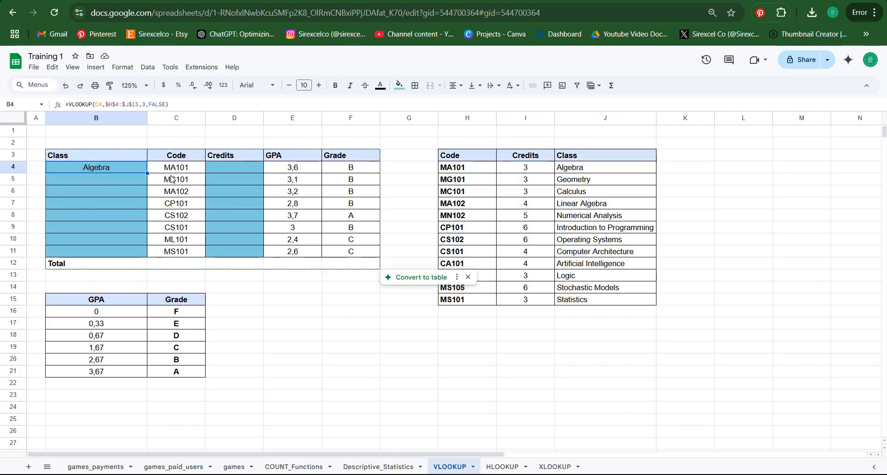
key(ctrl+c)
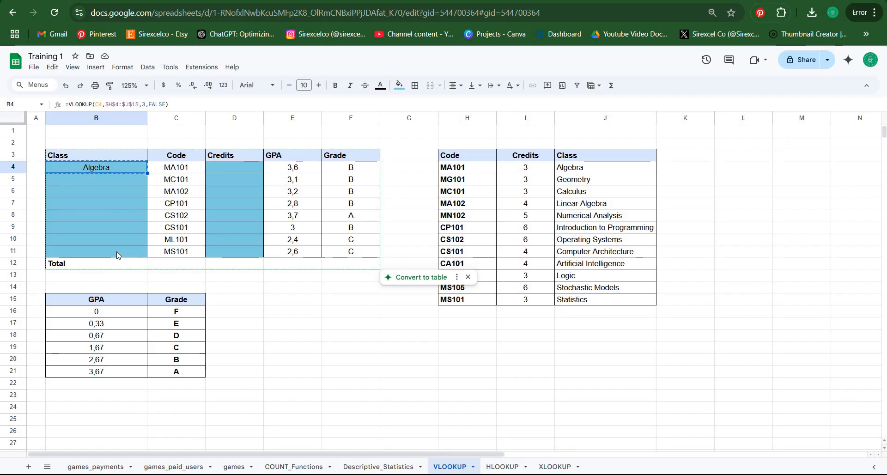
right_click(120, 201)
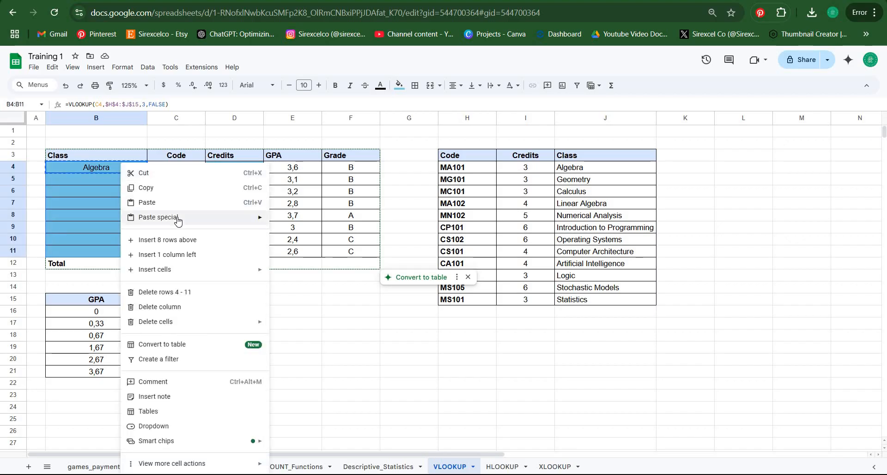
mouse_move(174, 218)
click(314, 250)
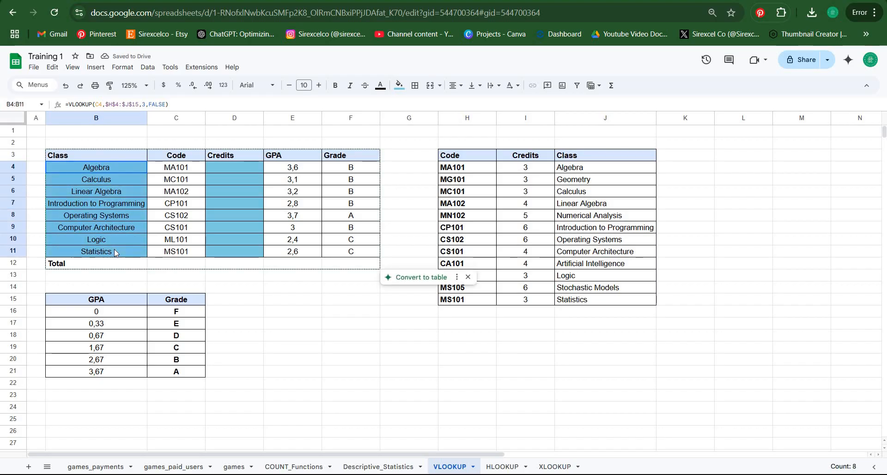
Step: Review the filled Class cells B4:B10 and the column index argument in the B4 VLOOKUP formula
drag(121, 173, 122, 241)
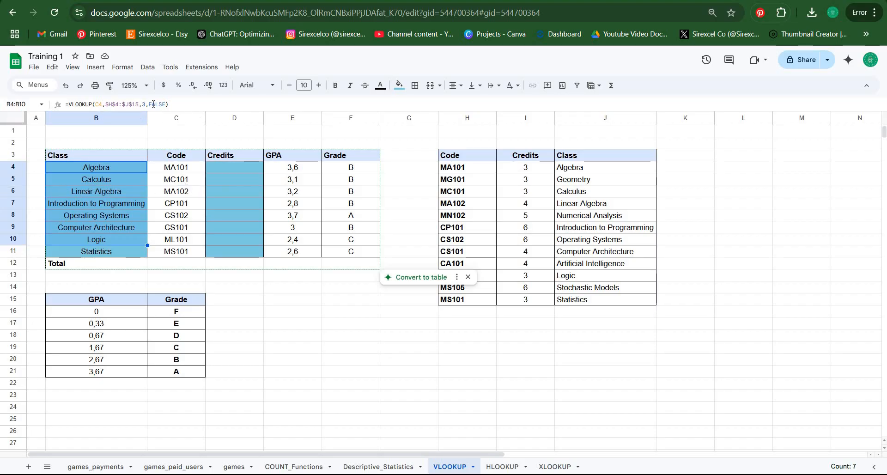
double_click(144, 104)
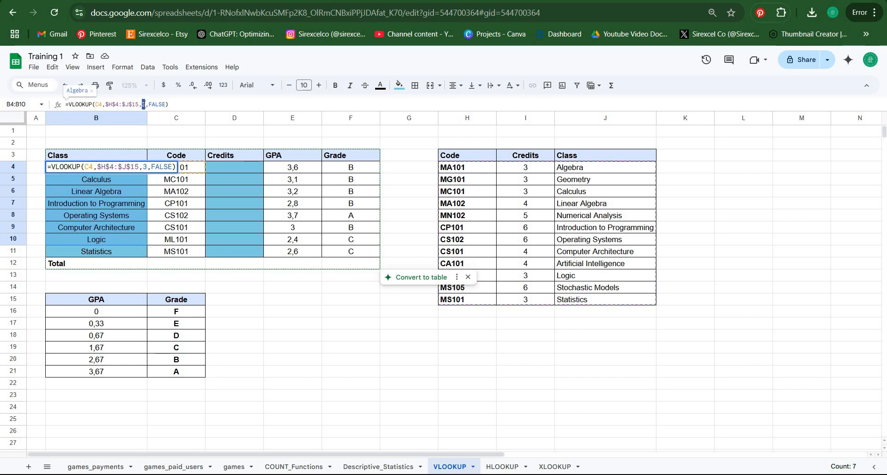
key(Escape)
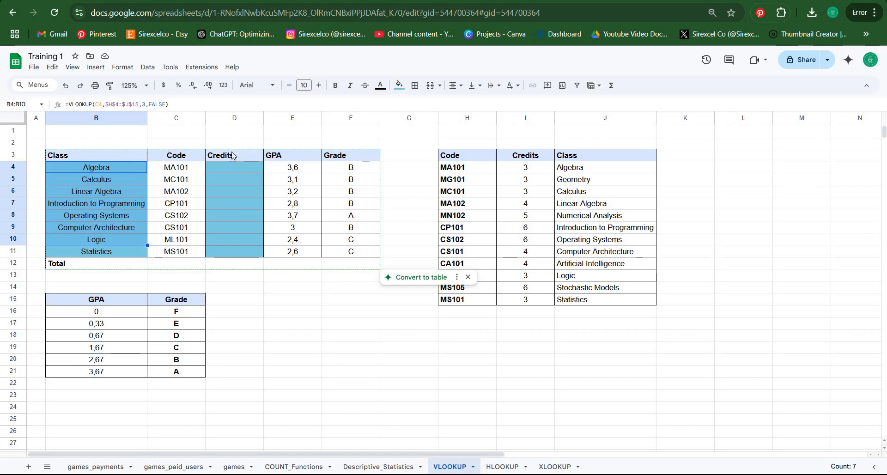
Step: Enter =MATCH(D3,$H$3:$J$3,0) in E16 to find the Credits header's position in the lookup table
click(296, 319)
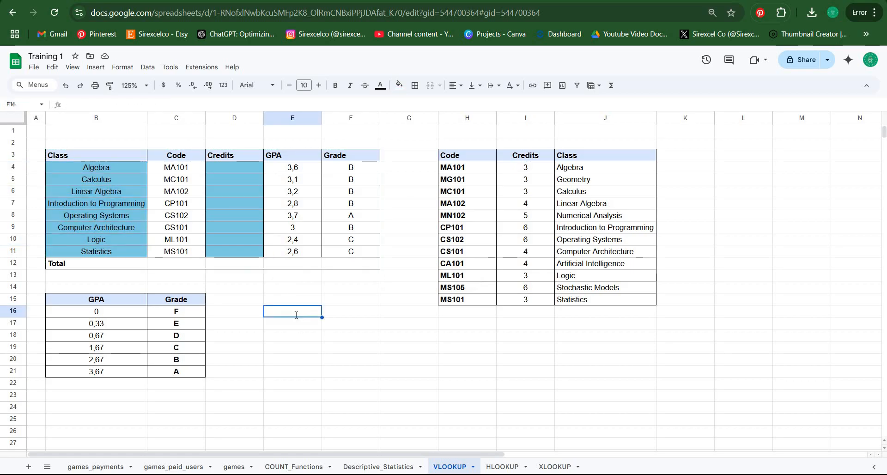
text(=MATCH()
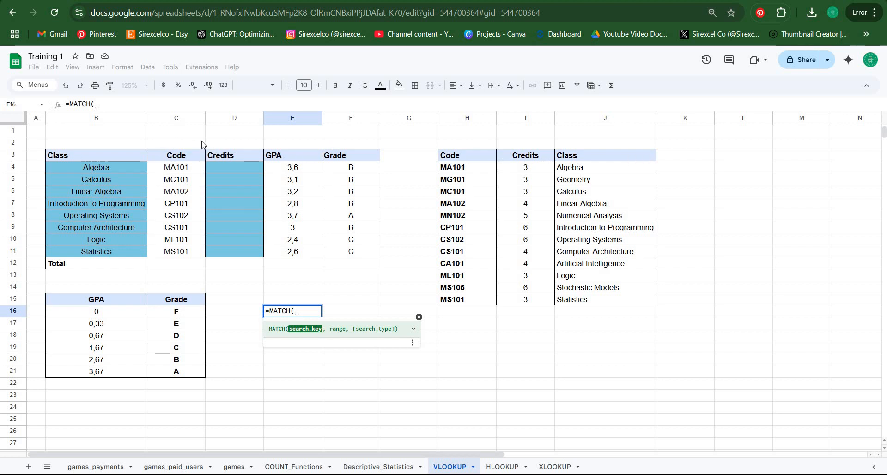
click(226, 158)
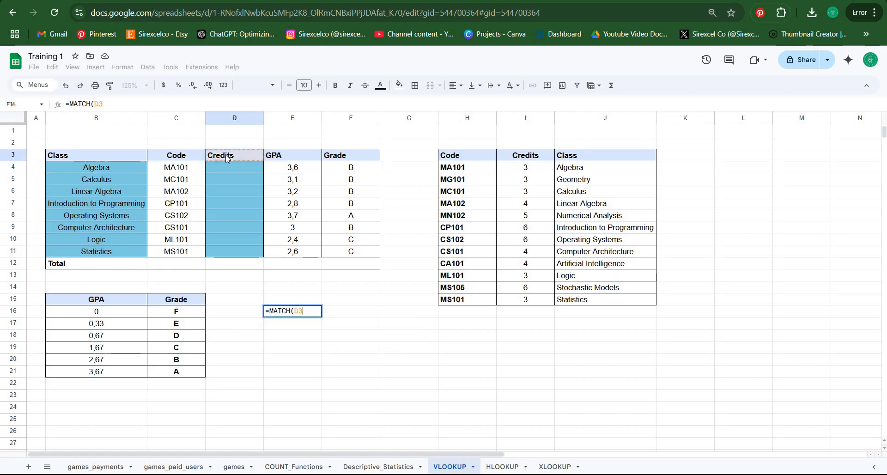
text(,)
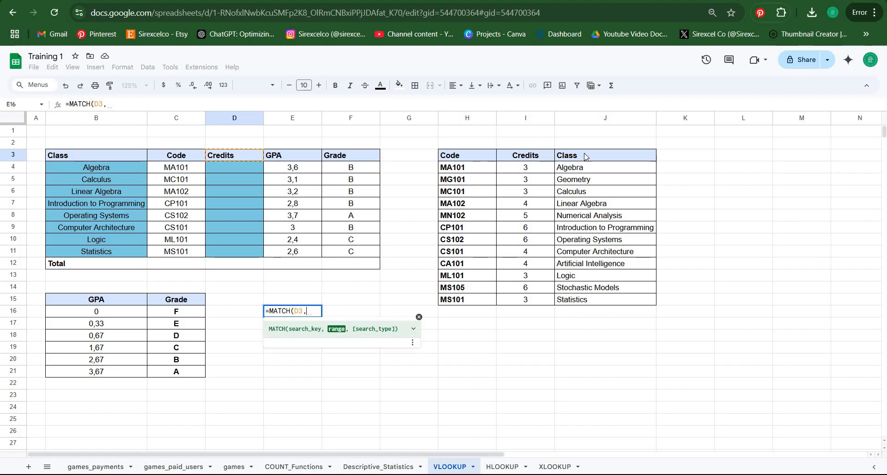
drag(473, 156, 610, 154)
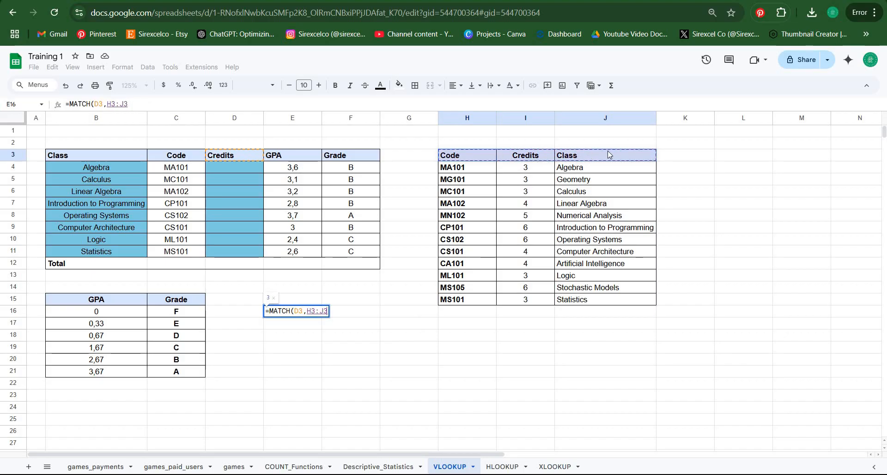
key(F4)
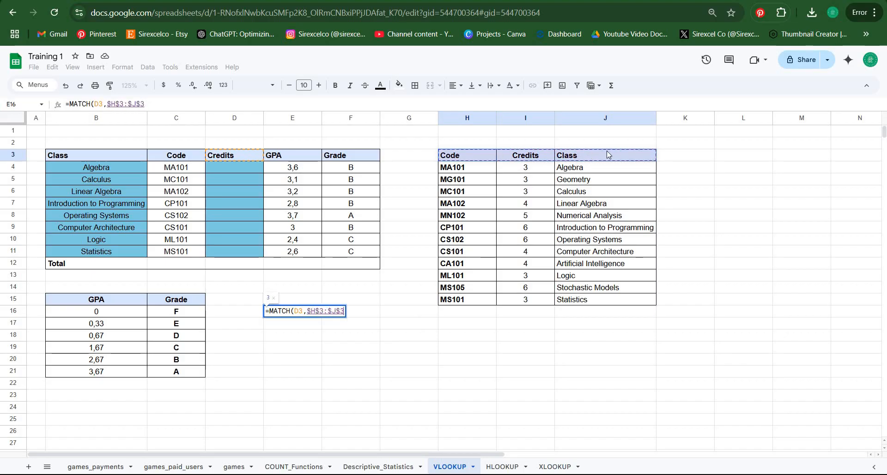
text(,)
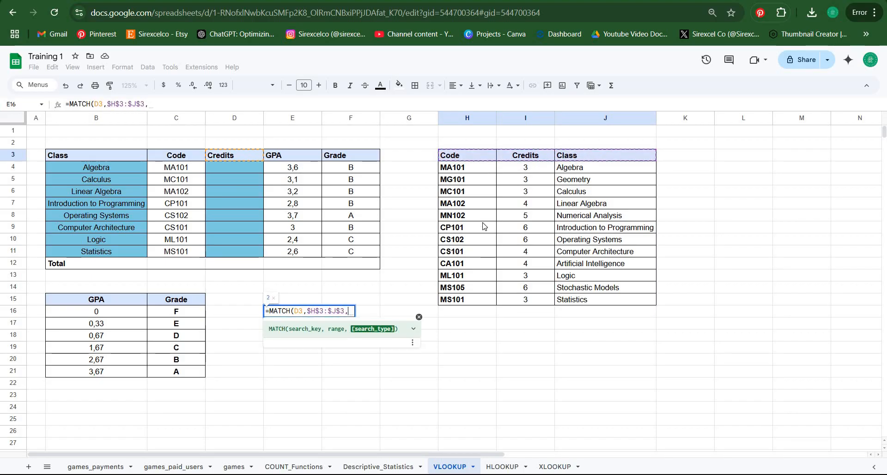
text(0)
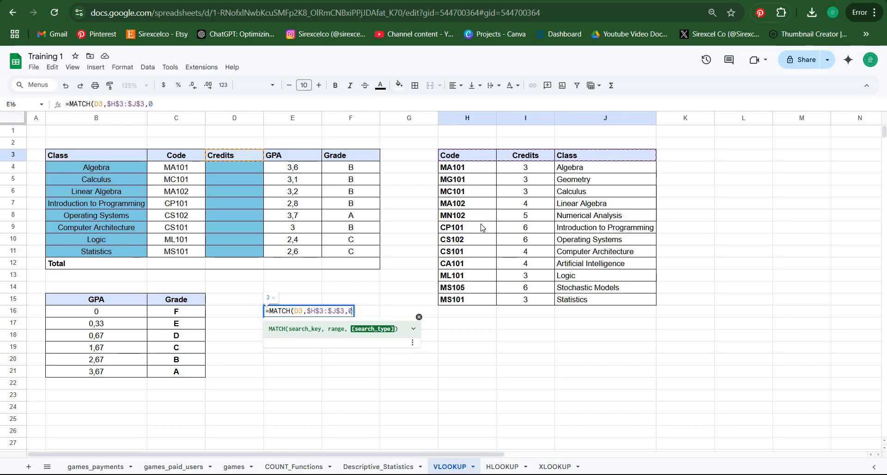
text())
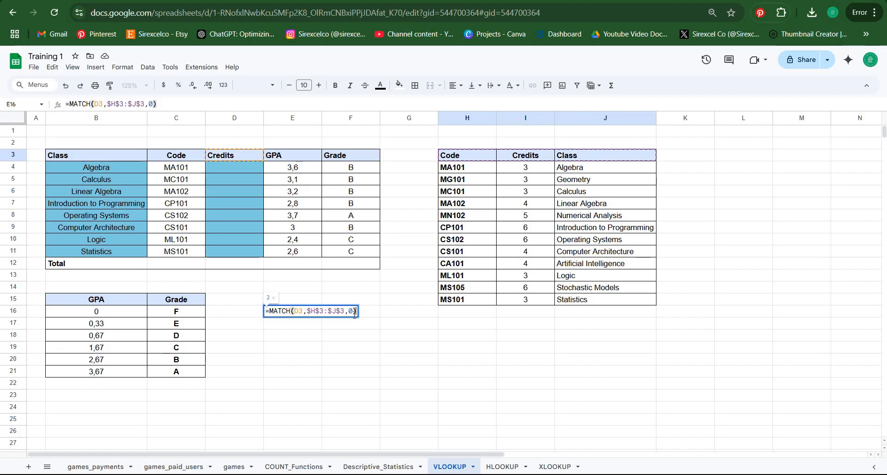
key(Return)
Step: Check the result and the full text of the MATCH formula in E16
click(297, 313)
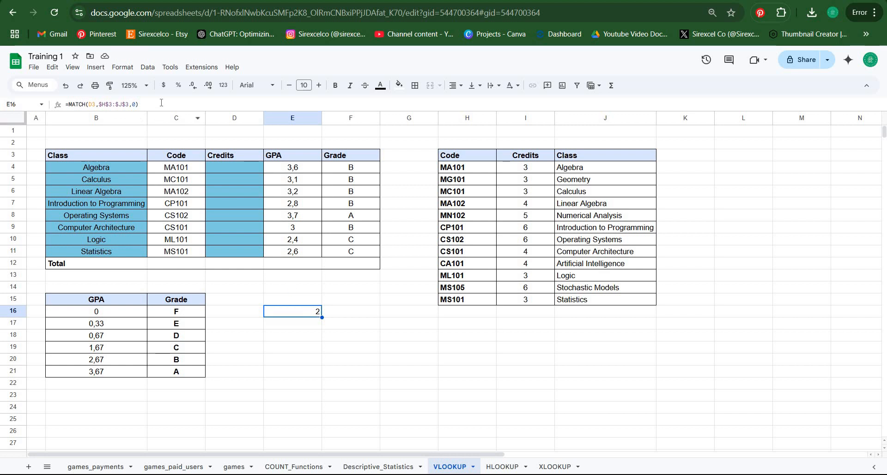
drag(160, 104, 34, 100)
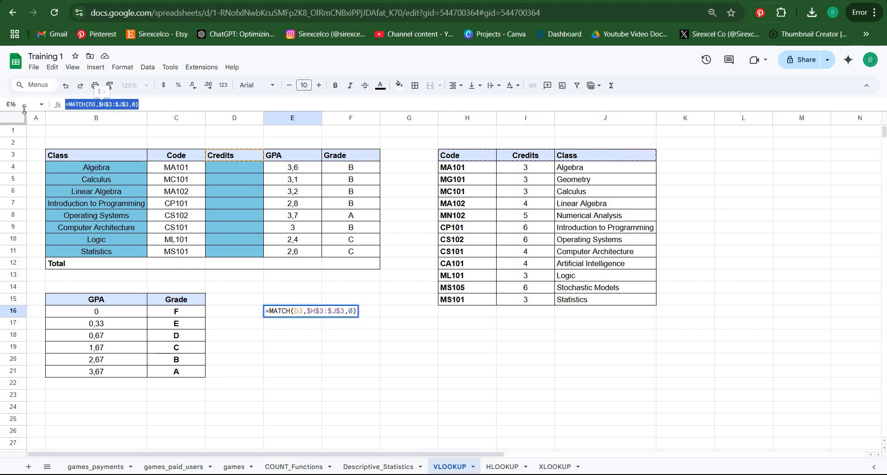
key(Escape)
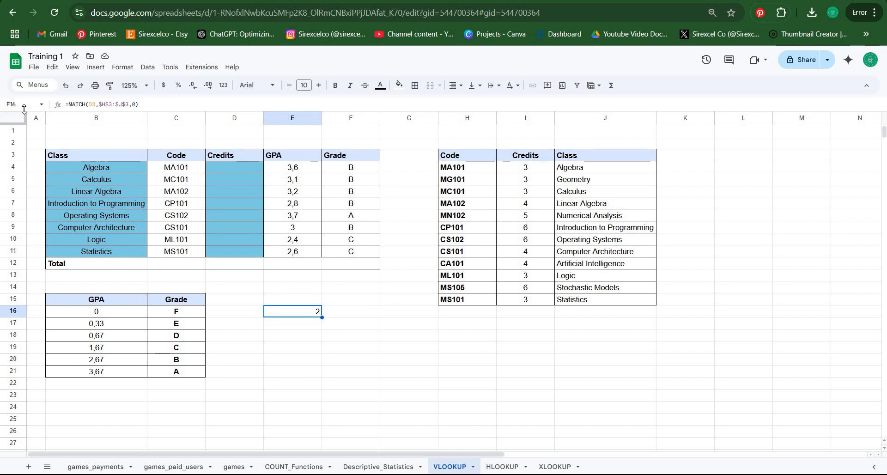
Step: Start a VLOOKUP formula in D4 with search key C4 and absolute range $H$4:$J$15
click(231, 169)
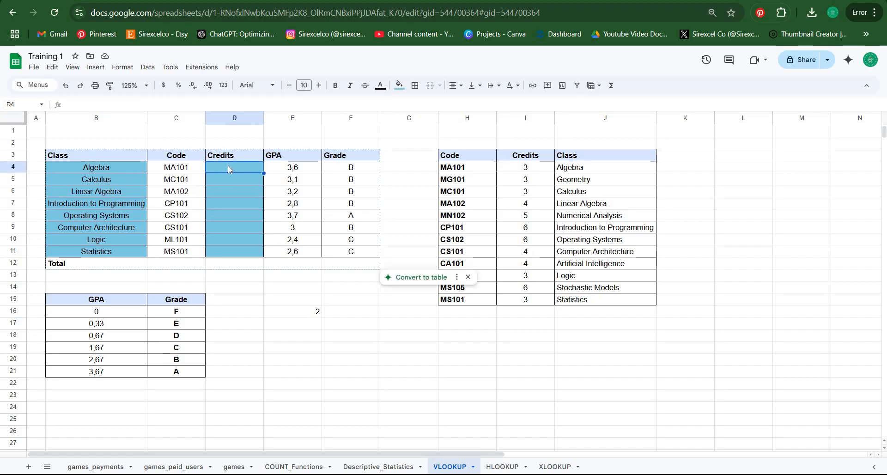
text(=VLOOK)
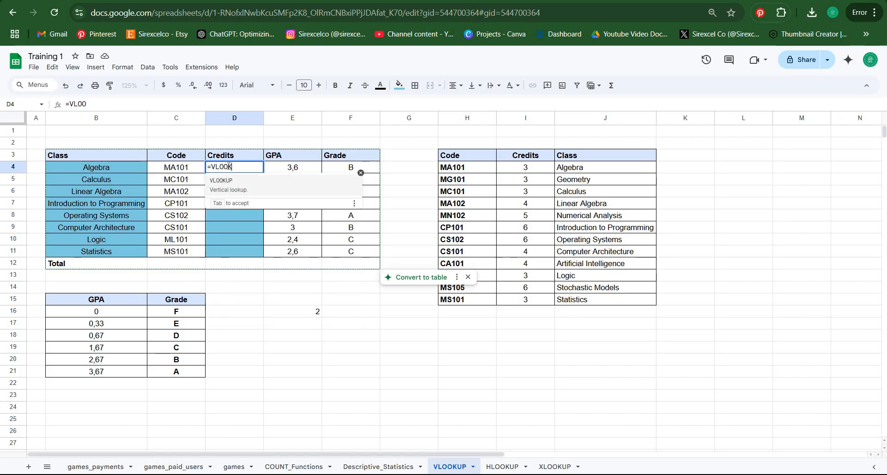
key(Tab)
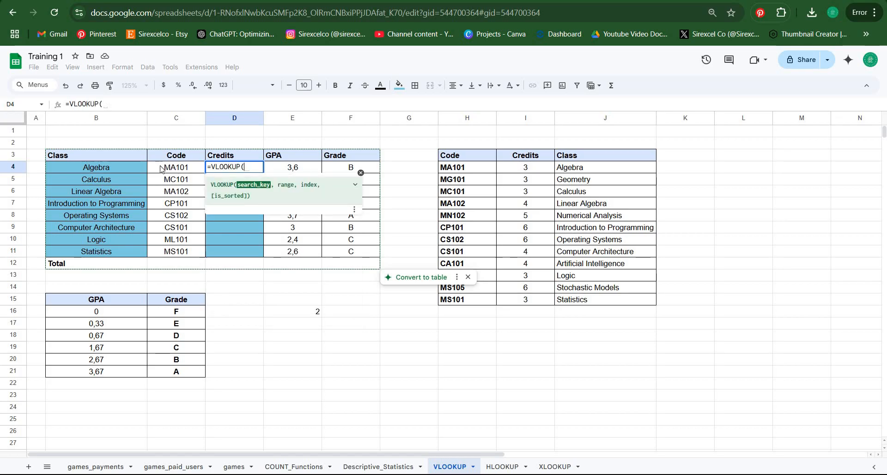
click(176, 170)
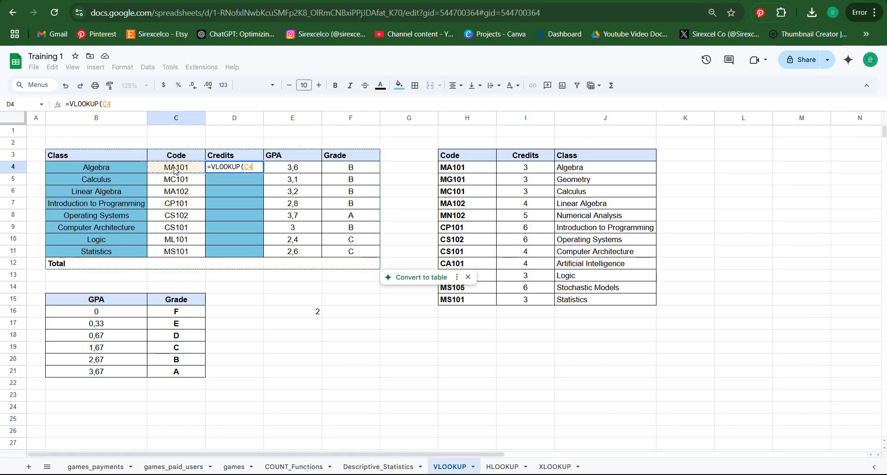
text(,)
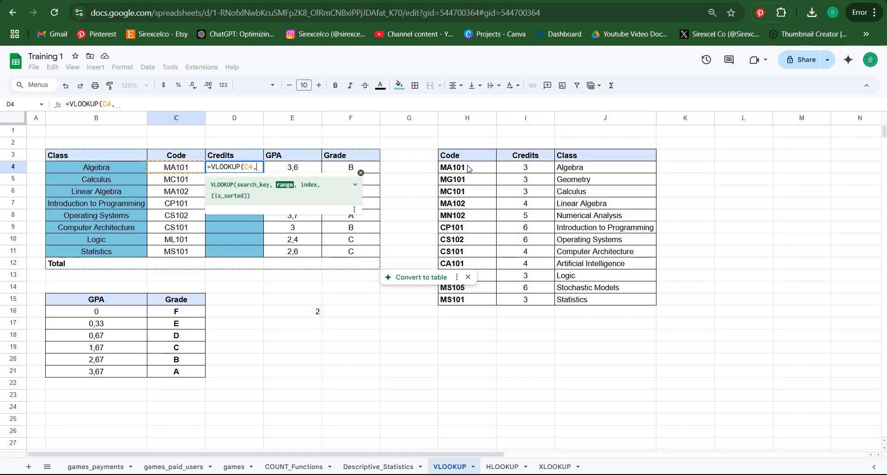
drag(467, 169, 597, 301)
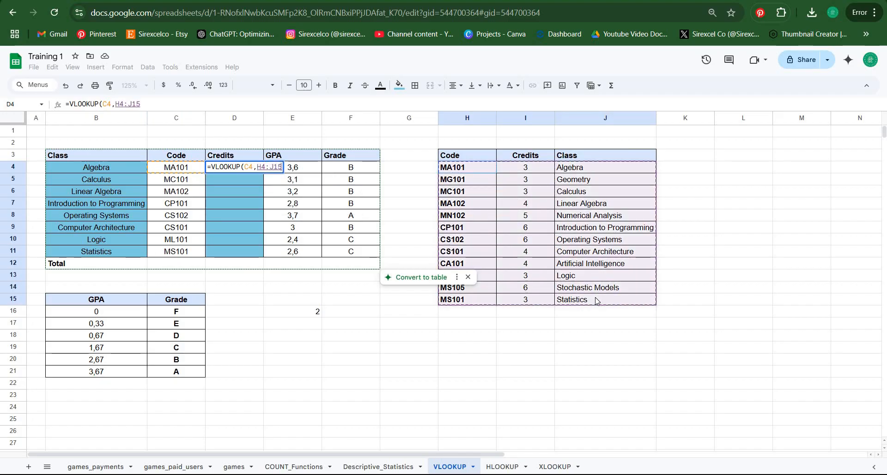
key(F4)
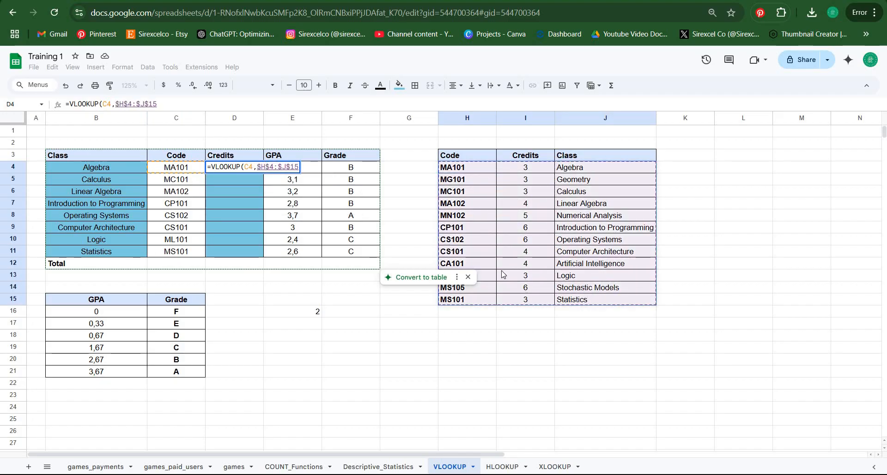
text(,)
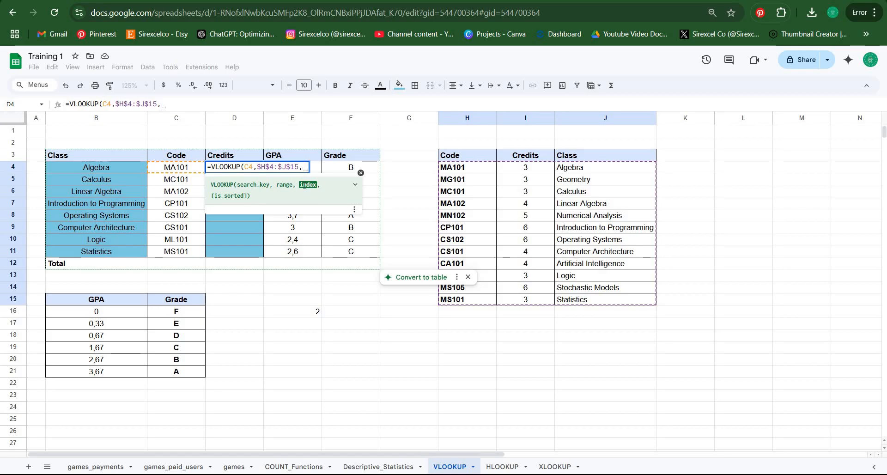
Step: Use MATCH(D3,$H$3:$J$3,0) as the index argument of the D4 VLOOKUP formula and continue to the is_sorted argument
text(2)
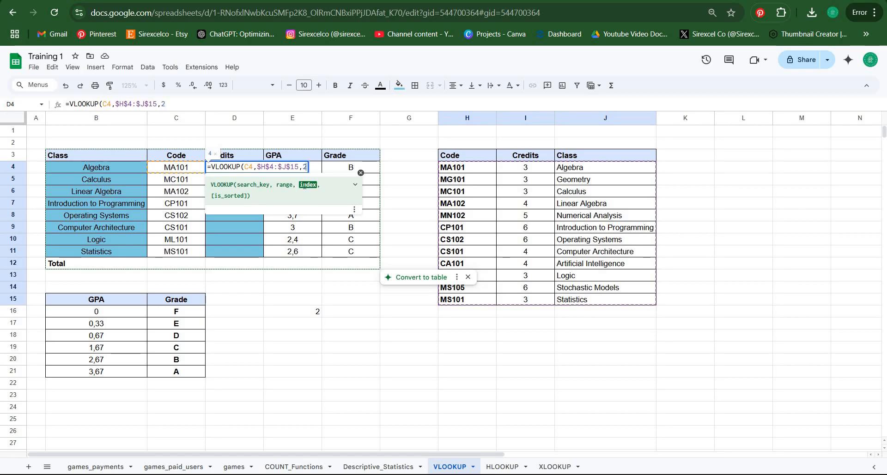
key(BackSpace)
text(MA)
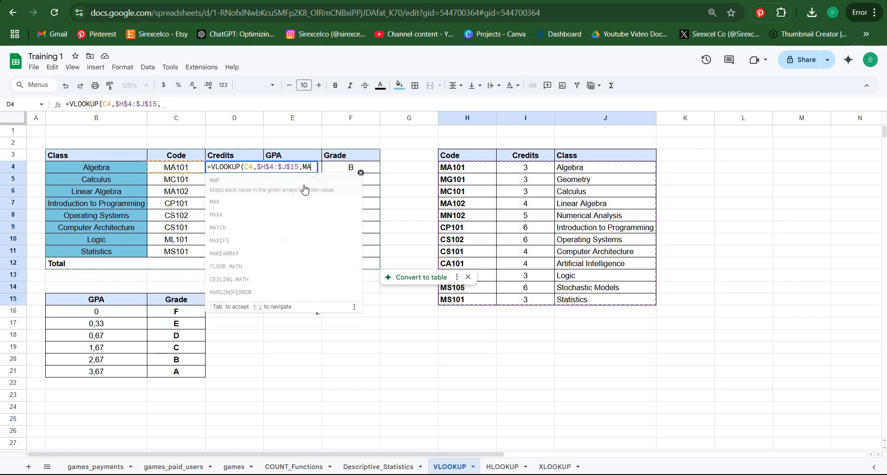
text(TCH()
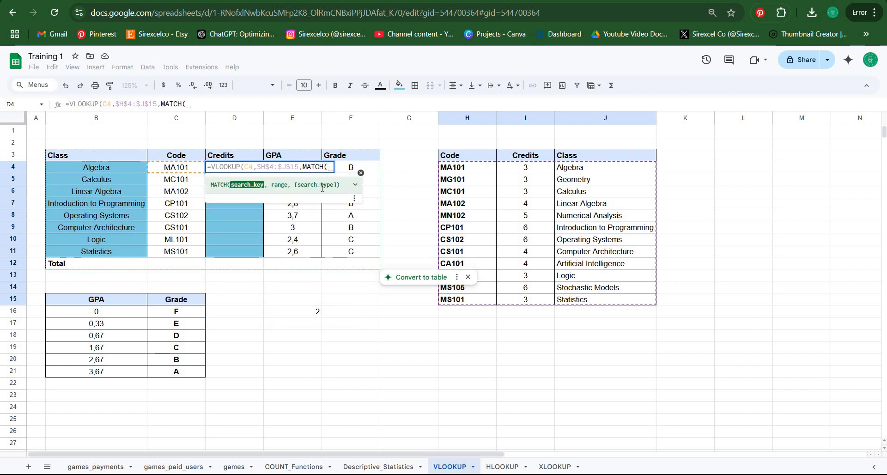
click(243, 161)
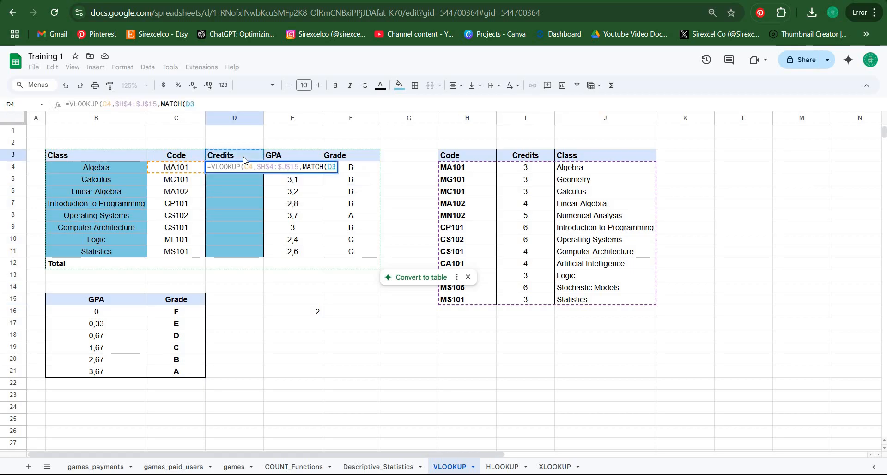
text(,)
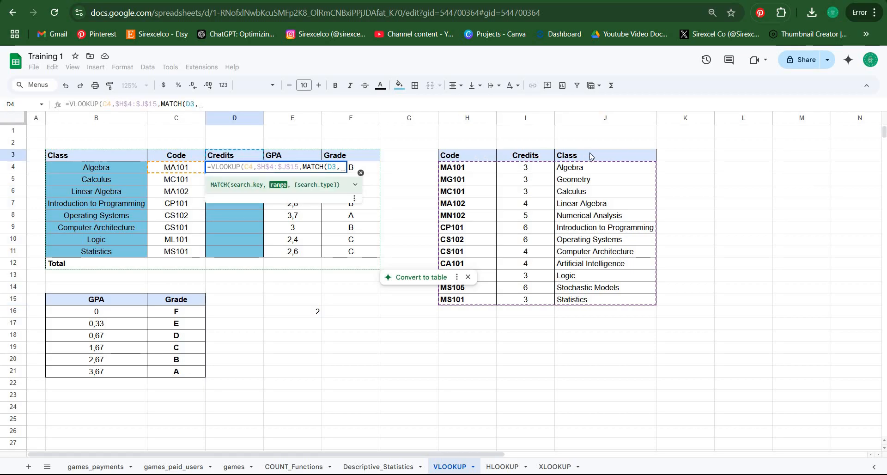
drag(462, 155, 600, 155)
key(F4)
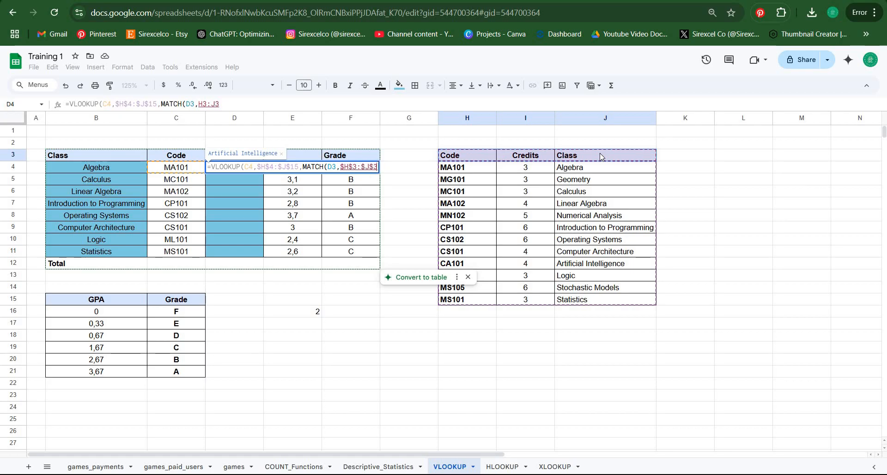
text(,)
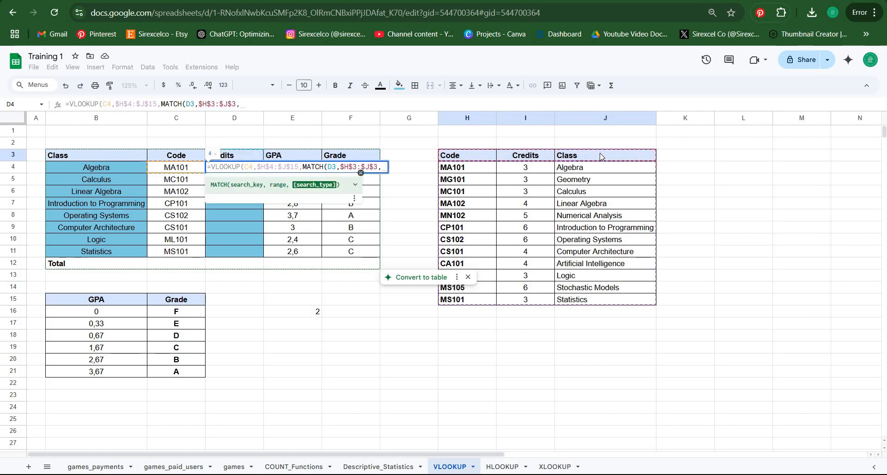
text(0)
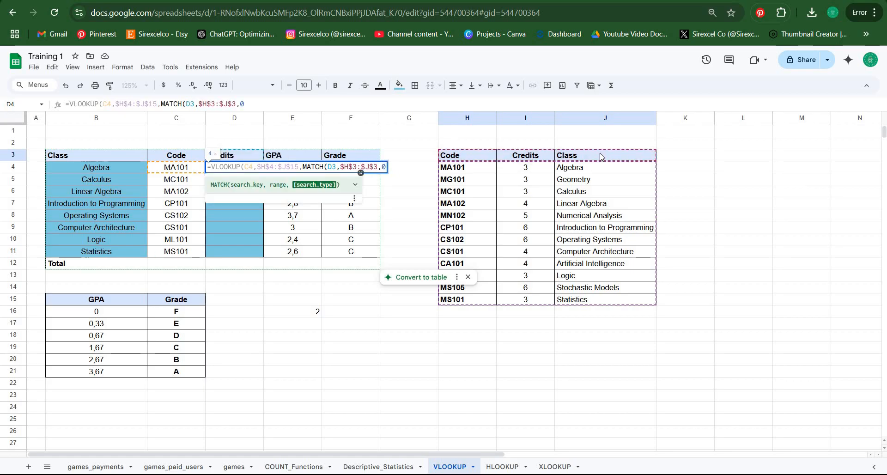
text())
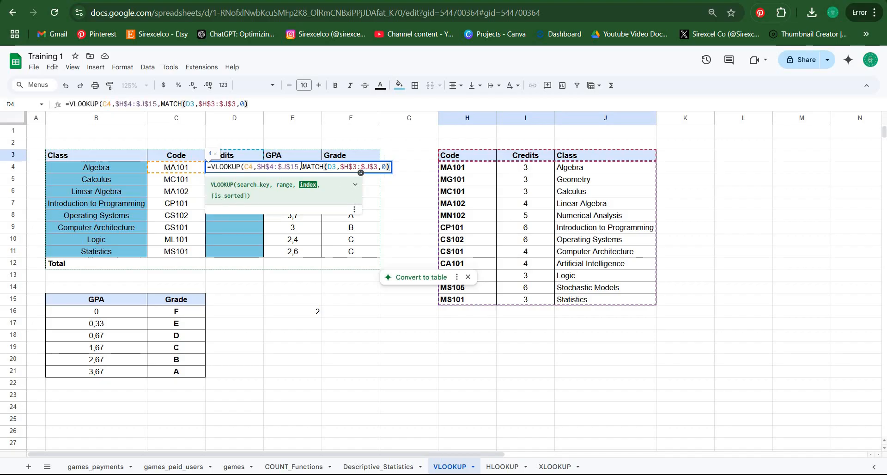
drag(302, 167, 391, 166)
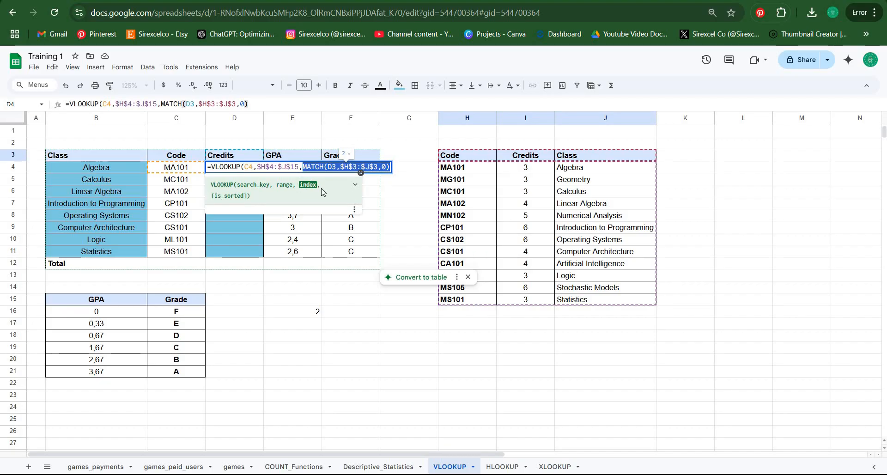
click(391, 169)
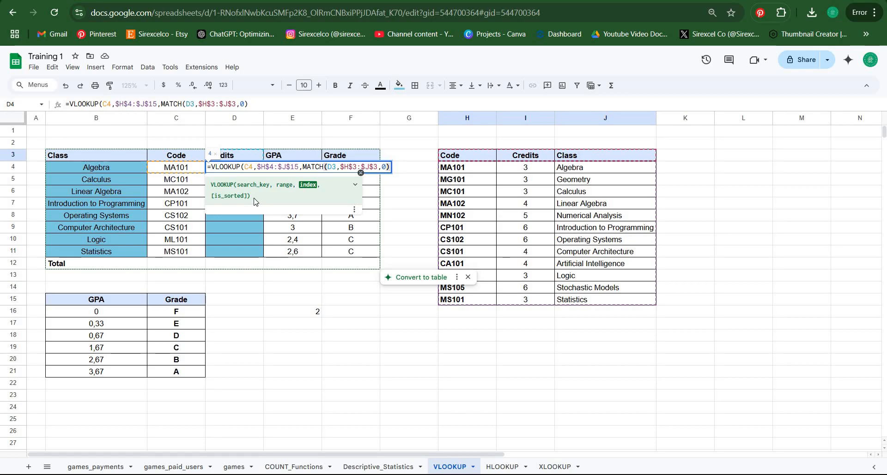
text(,)
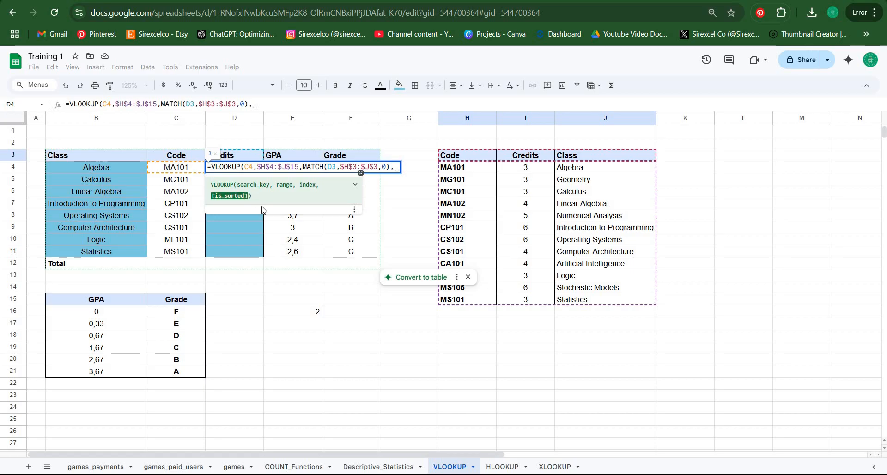
Step: Complete the VLOOKUP formula in D4 with 0 as the is_sorted argument for an exact match
text(0)
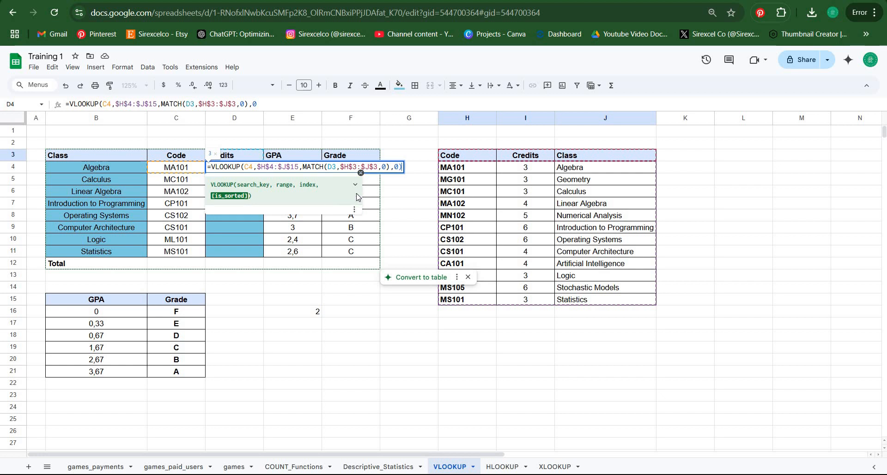
text())
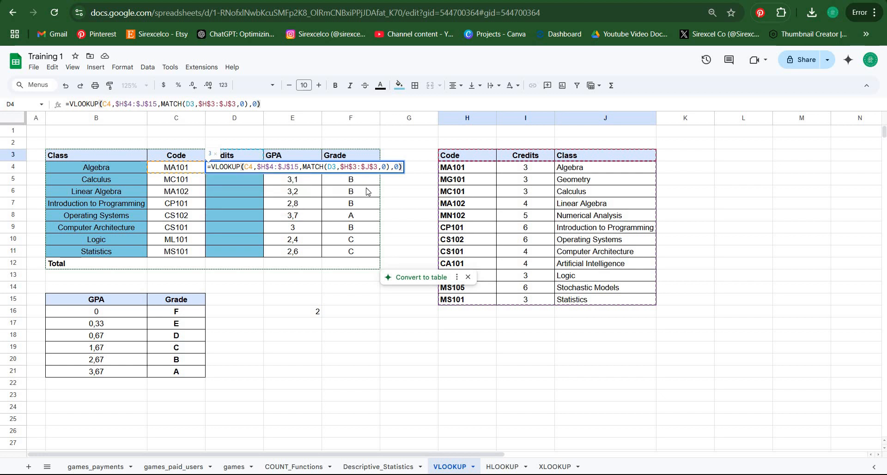
key(Return)
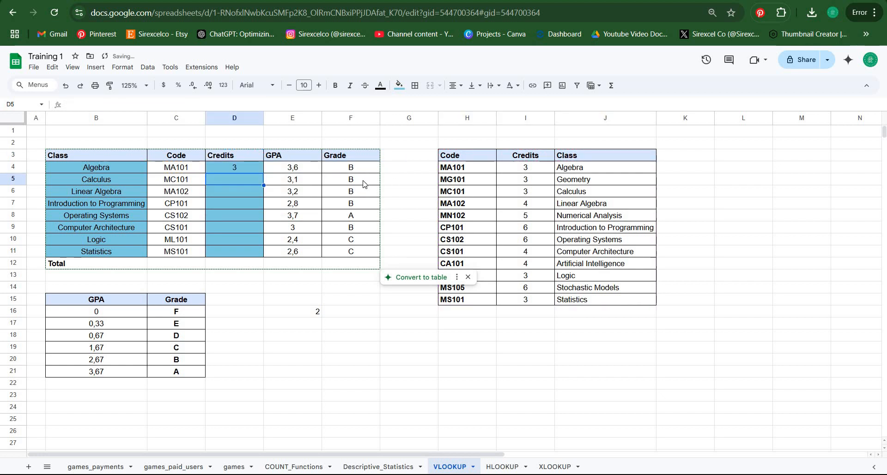
Step: Make the D3 reference absolute as $D$3 in the MATCH part of the D4 formula
click(245, 170)
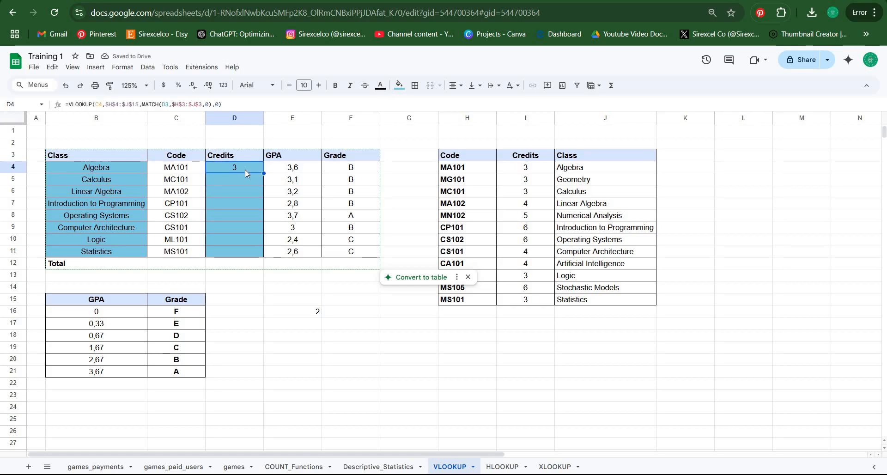
drag(246, 167, 250, 251)
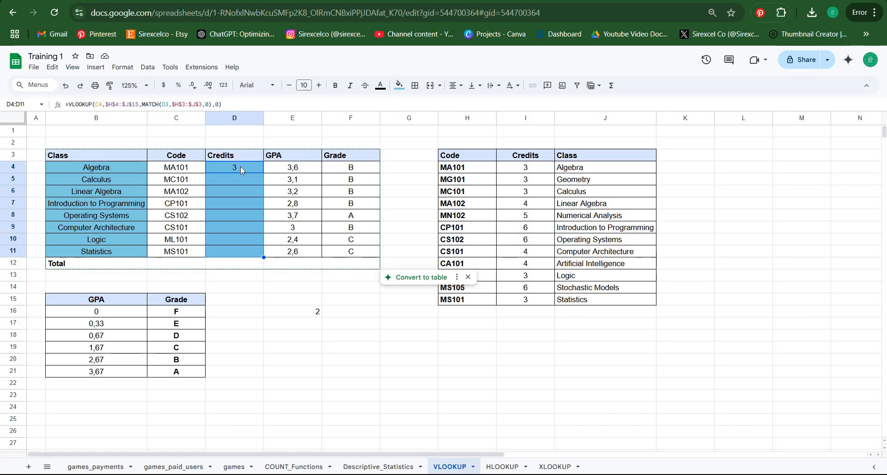
click(240, 166)
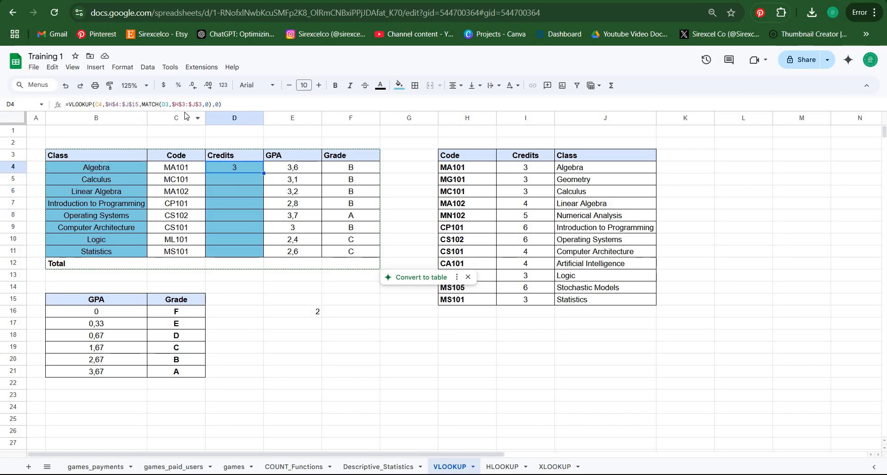
click(165, 105)
key(F4)
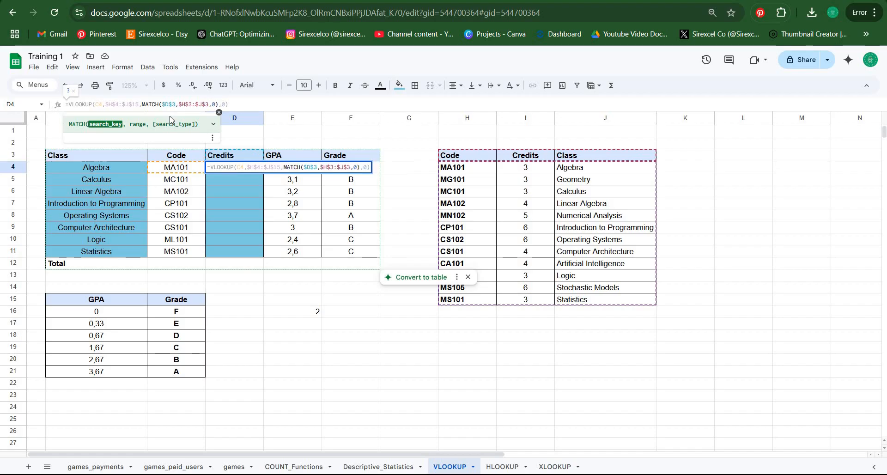
key(Return)
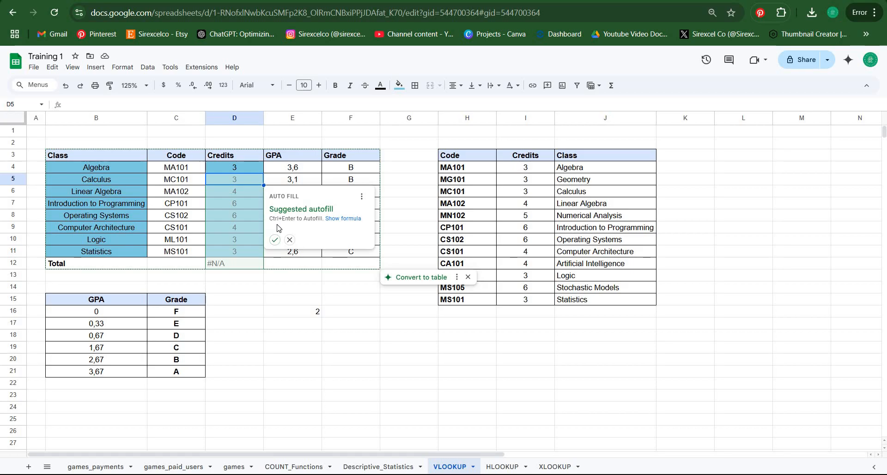
Step: Try the suggested autofill for the rest of the Credits column and clear D5:D12
key(ctrl+Return)
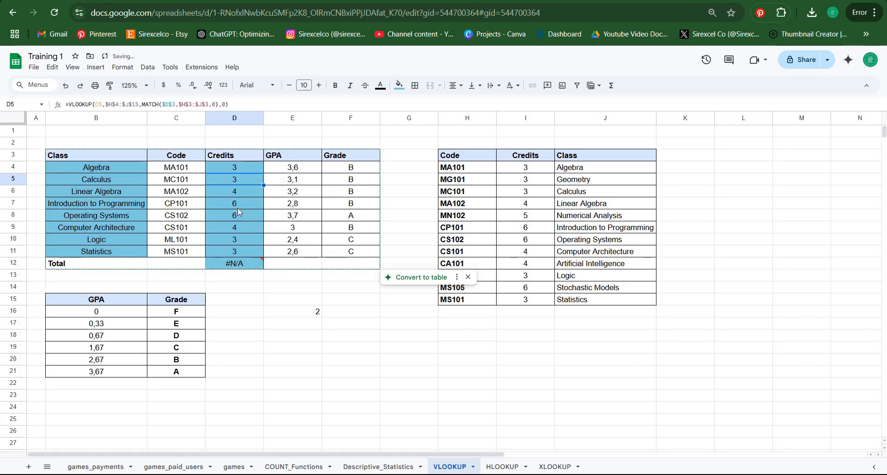
drag(237, 180, 244, 262)
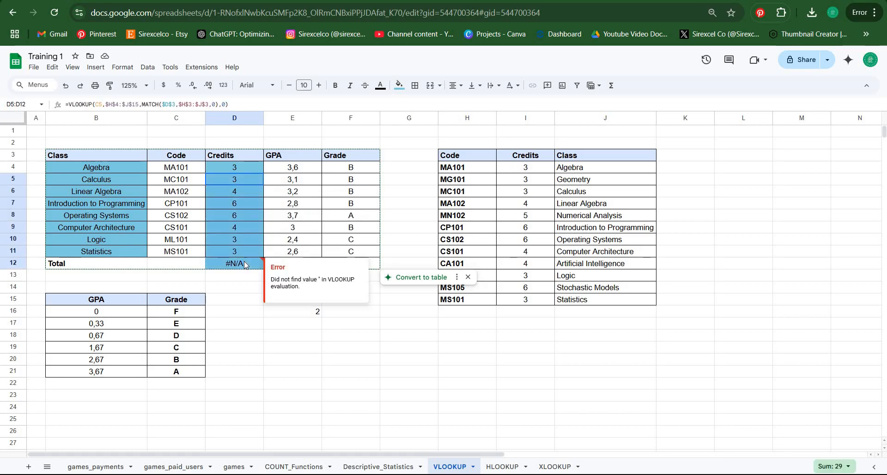
key(Delete)
Step: Copy D4 and paste only its formula into D4:D11 to fill the Credits column
click(234, 169)
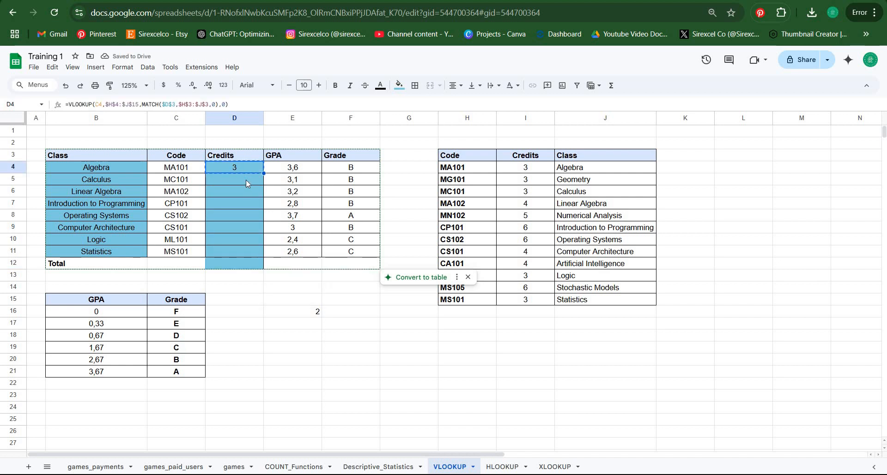
shift+click(238, 253)
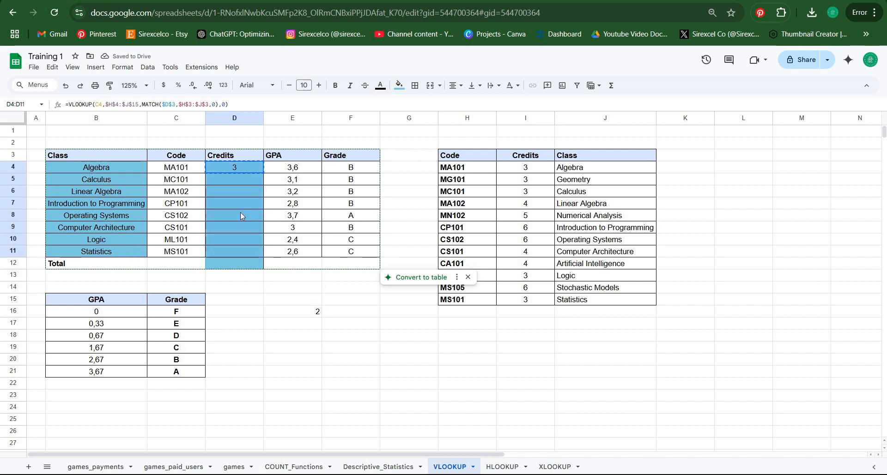
right_click(241, 215)
mouse_move(319, 218)
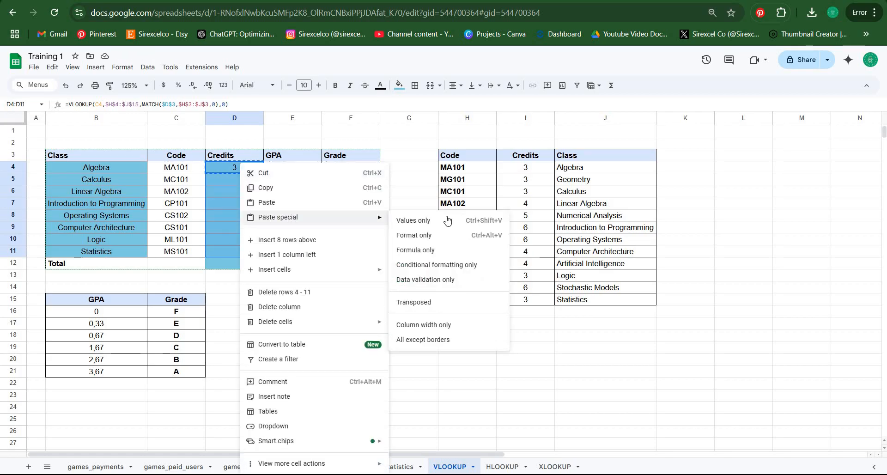
click(440, 250)
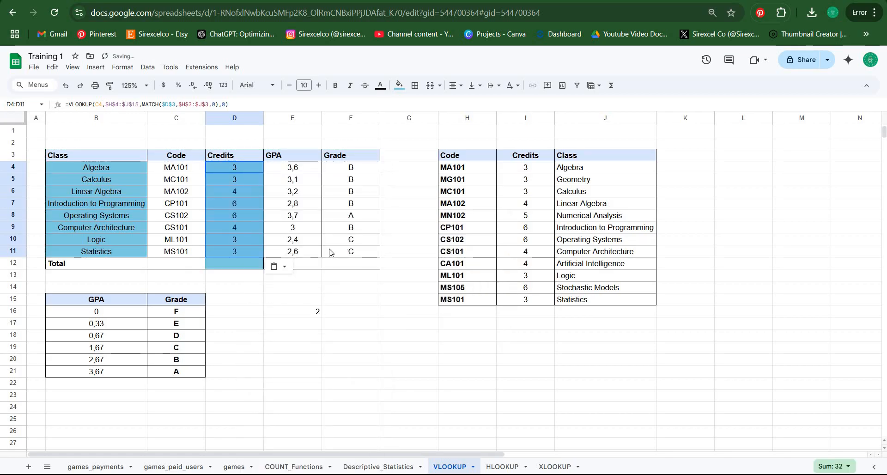
Step: Test the dynamic lookup by pasting the Class header from B3 into D3 as values only, and undo the change
click(238, 156)
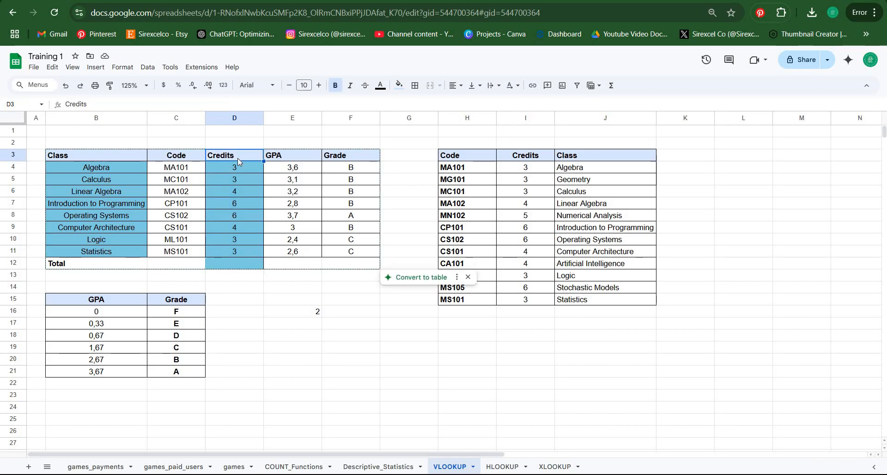
click(138, 157)
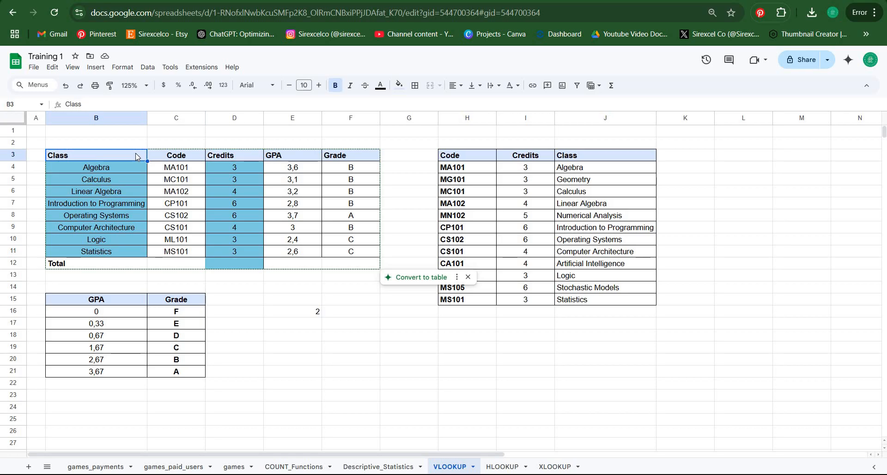
right_click(215, 156)
mouse_move(270, 172)
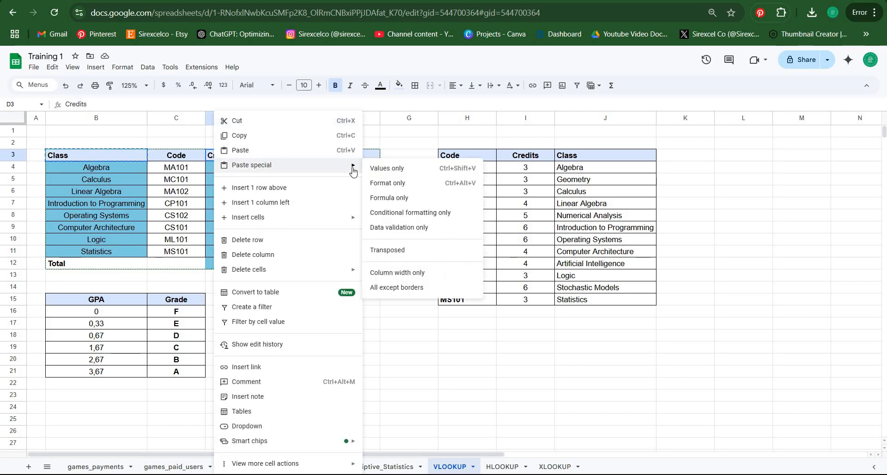
click(400, 169)
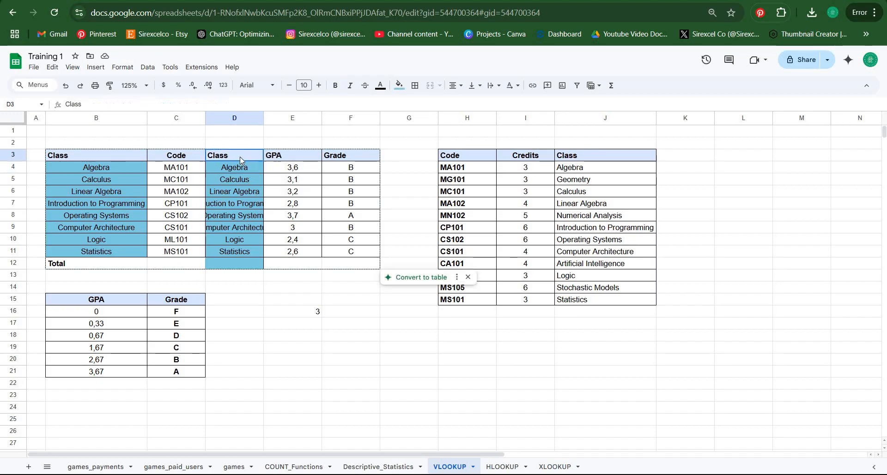
drag(465, 157, 572, 156)
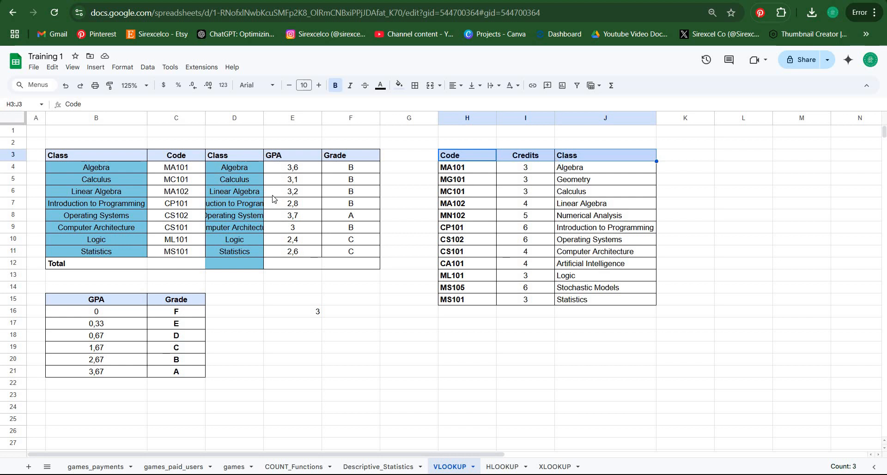
key(ctrl+z)
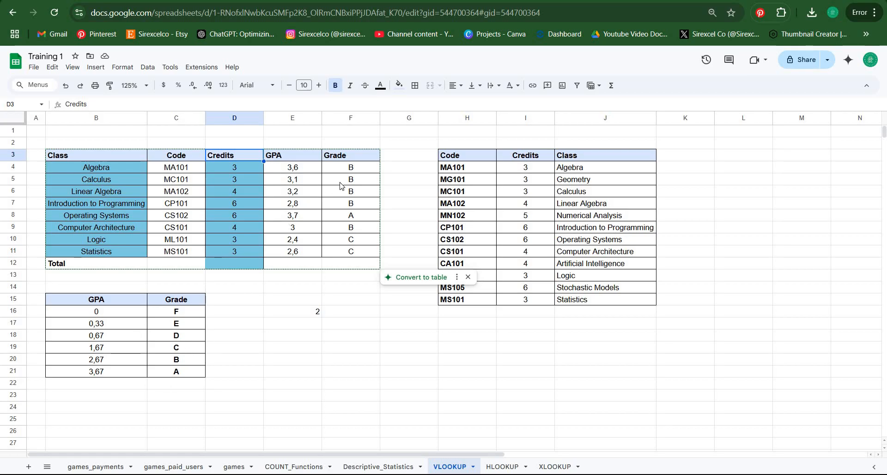
Step: Clear the existing grades in F4:F11
drag(357, 167, 365, 203)
drag(370, 252, 370, 252)
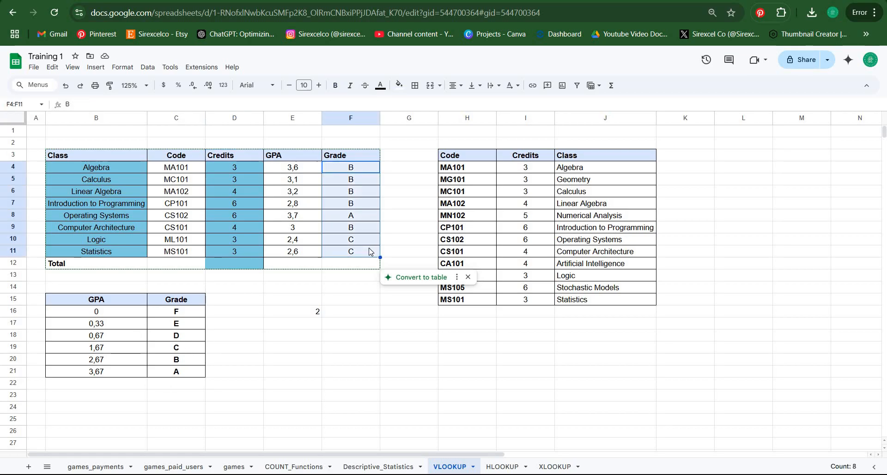
key(Delete)
Step: Start a VLOOKUP formula in F4 with search key E4 and absolute range $B$16:$C$21
click(353, 169)
text(=)
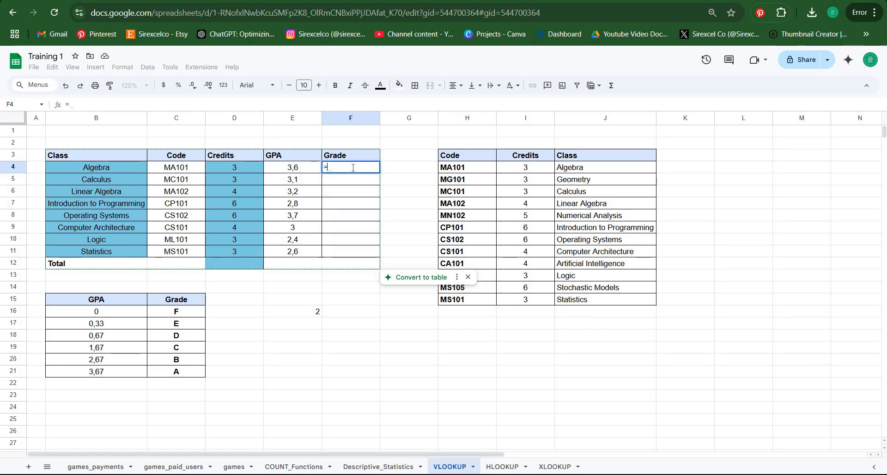
text(VLOOKUP()
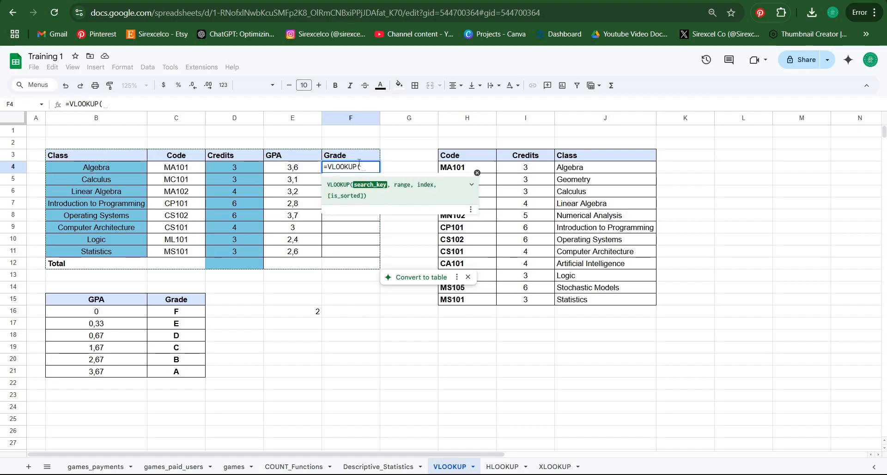
click(297, 171)
text(,)
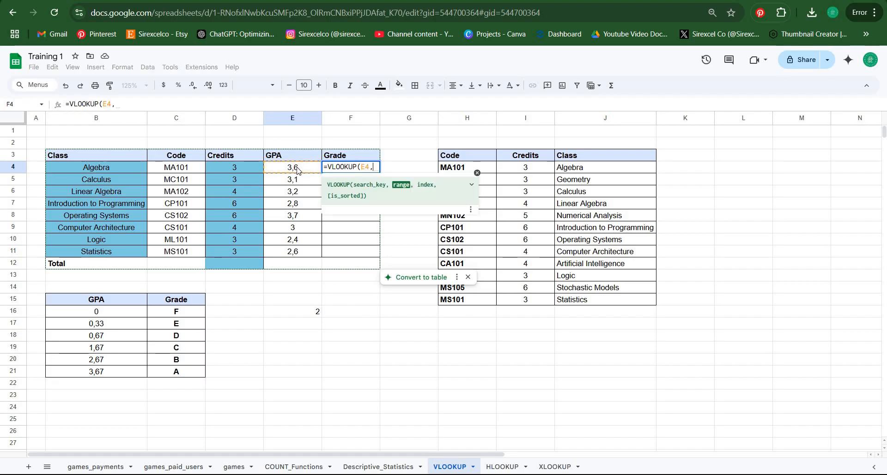
drag(119, 315, 170, 373)
key(F4)
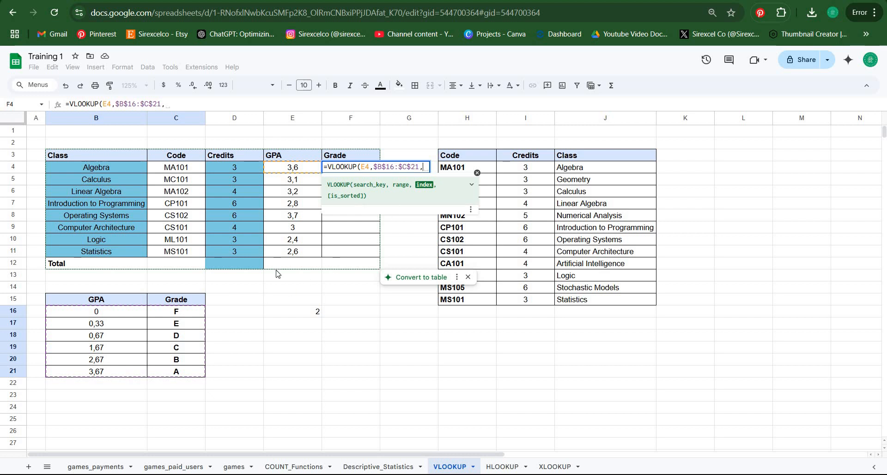
Step: Finish the F4 VLOOKUP formula with index 2 and is_sorted 0
text(2)
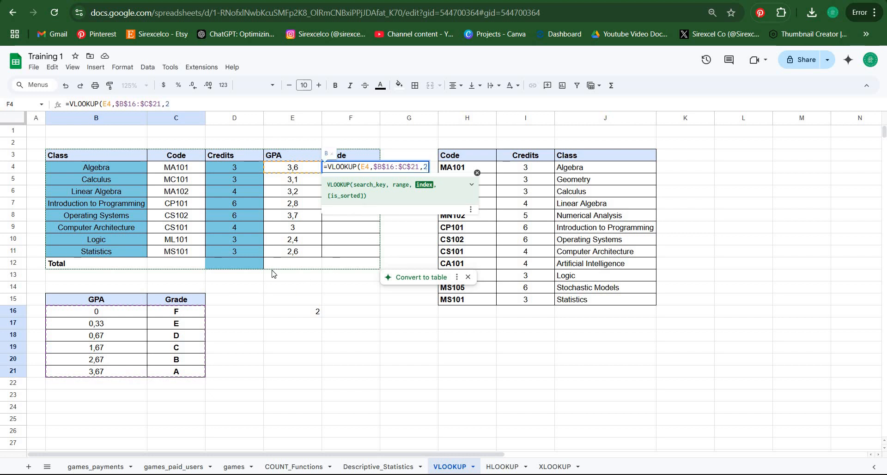
text(,)
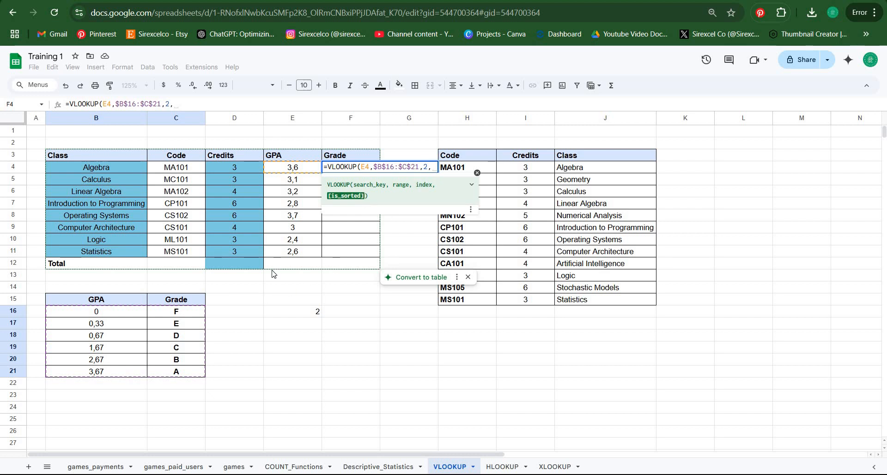
text(0)
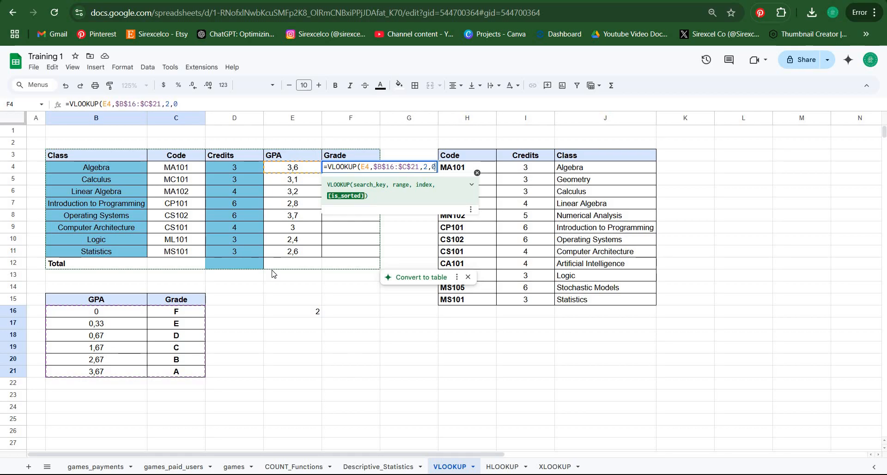
text())
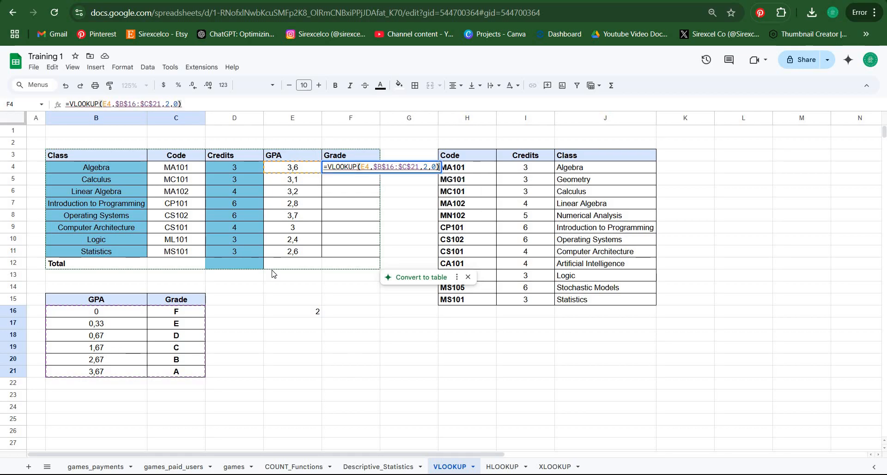
key(Return)
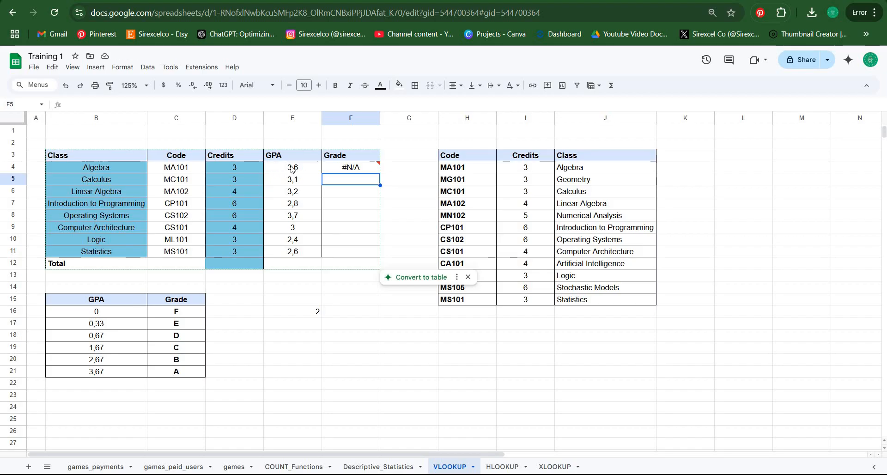
Step: Compare the GPA thresholds in B16:B21 with the GPA in E4 and check the lookup result in F4
click(119, 314)
shift+click(111, 374)
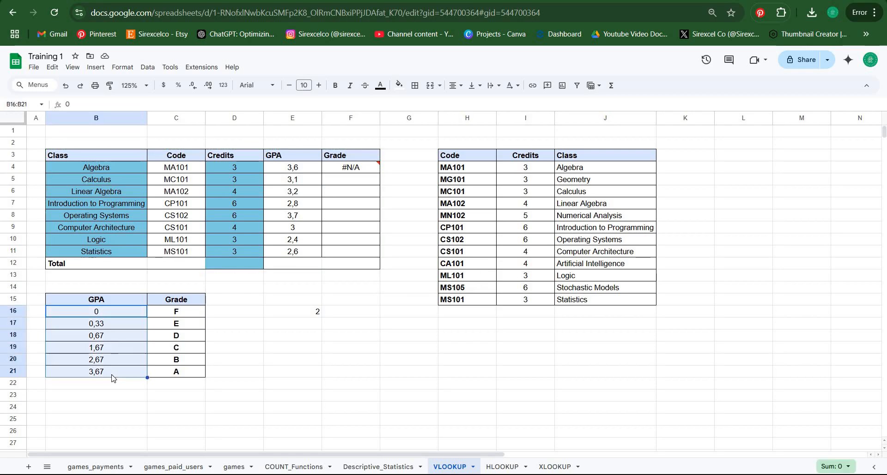
click(103, 374)
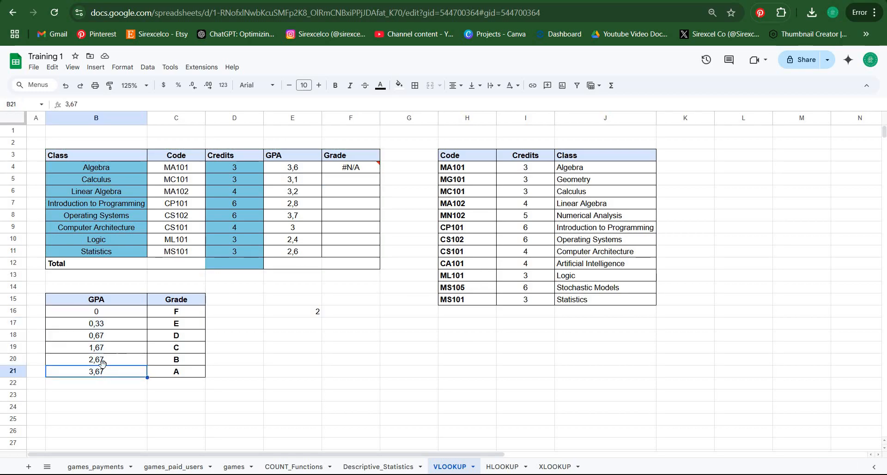
click(107, 360)
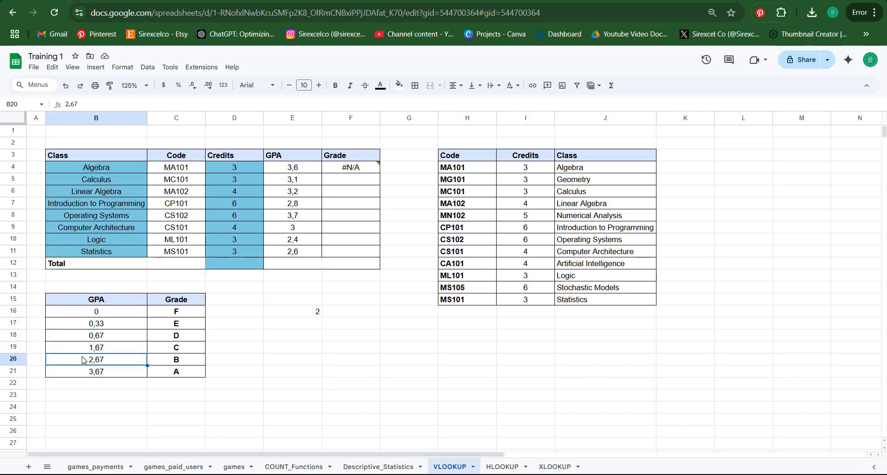
click(296, 167)
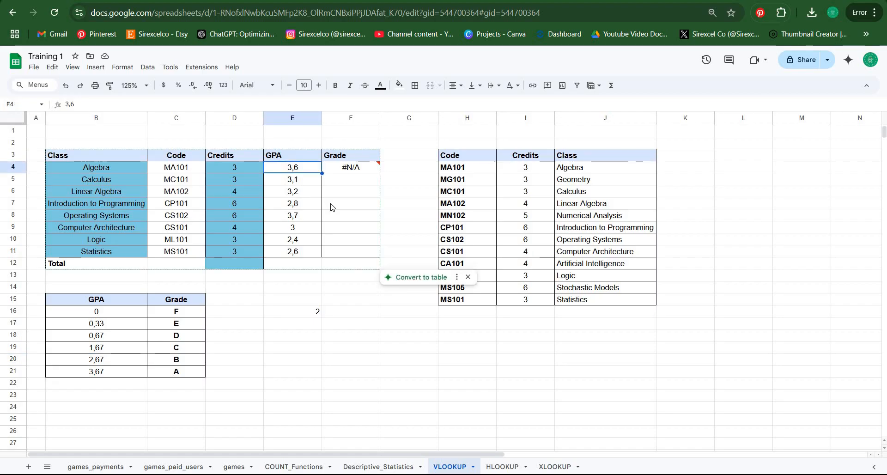
click(357, 169)
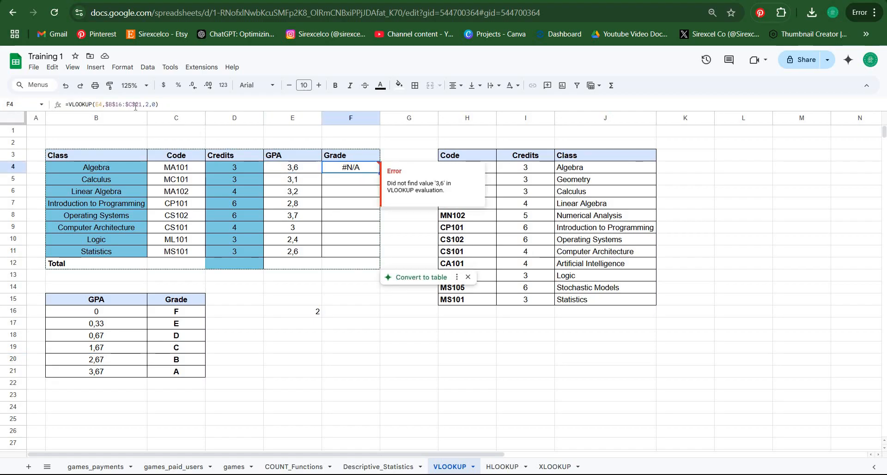
Step: Change the is_sorted argument of the VLOOKUP formula in F4 to 1 for an approximate match
click(157, 105)
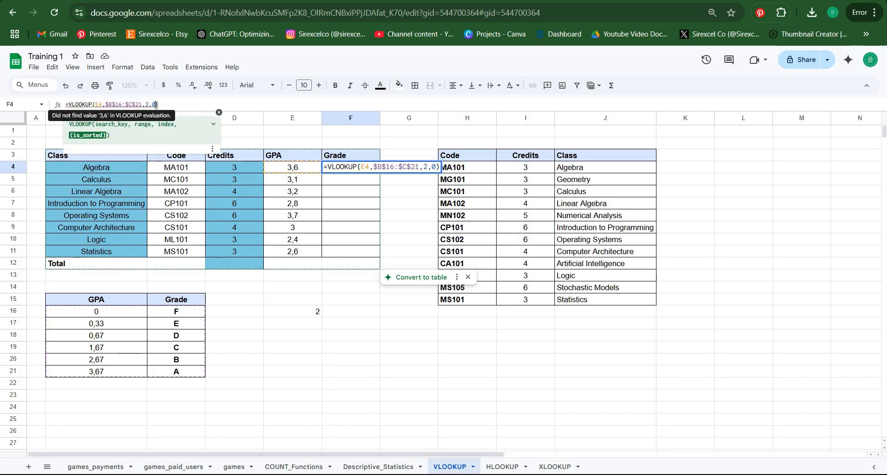
key(BackSpace)
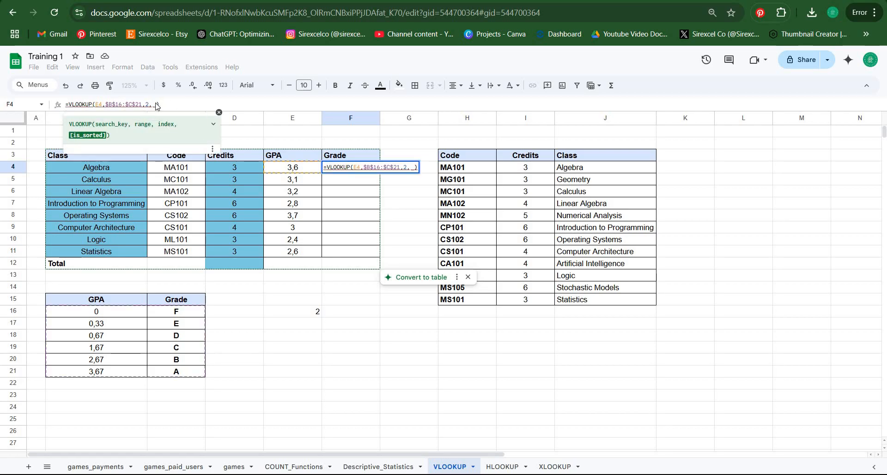
text(1)
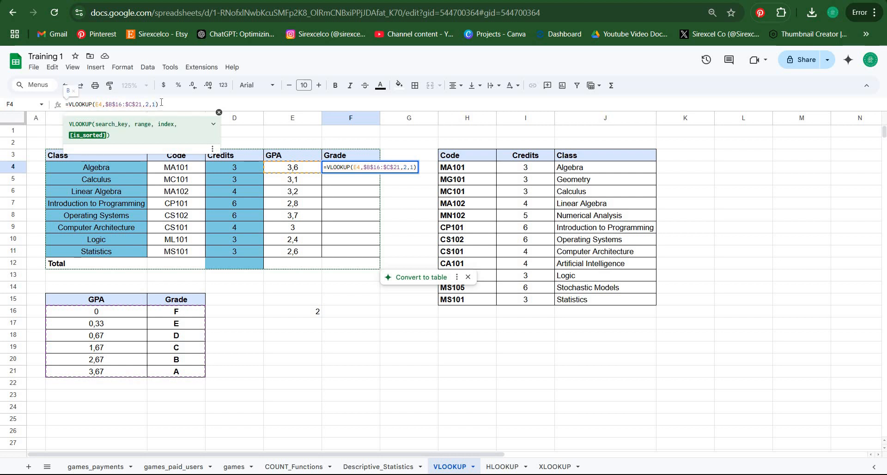
key(Return)
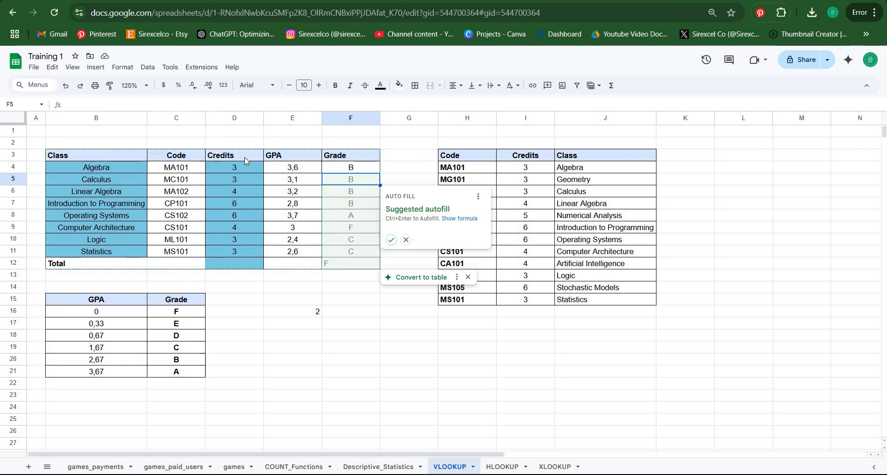
Step: Compare the GPA in E4 with the thresholds in B16:B21 and the matching grade in column C
click(308, 172)
click(103, 363)
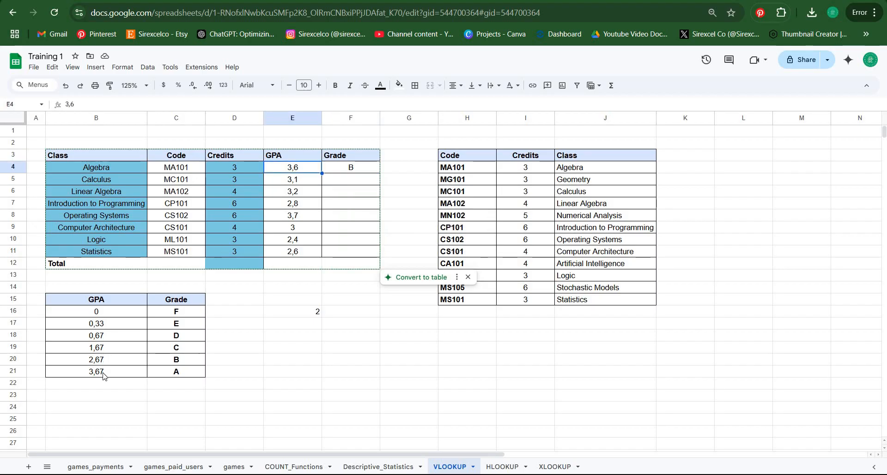
click(103, 371)
click(111, 312)
shift+click(107, 364)
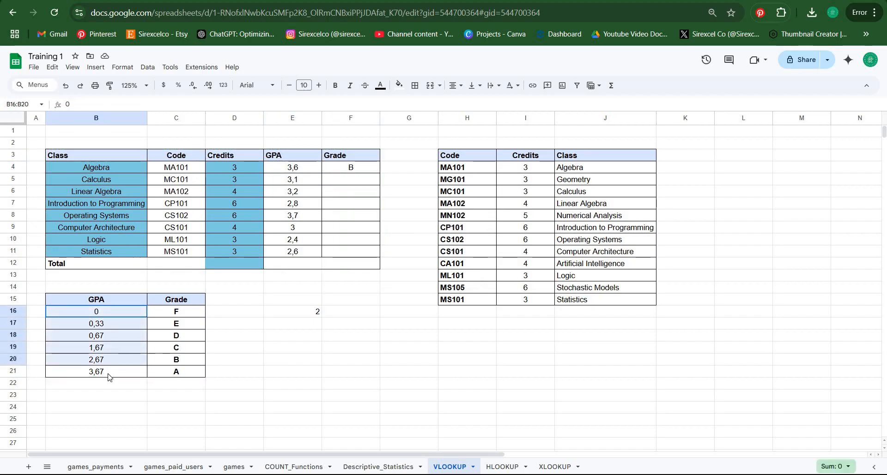
shift+click(109, 370)
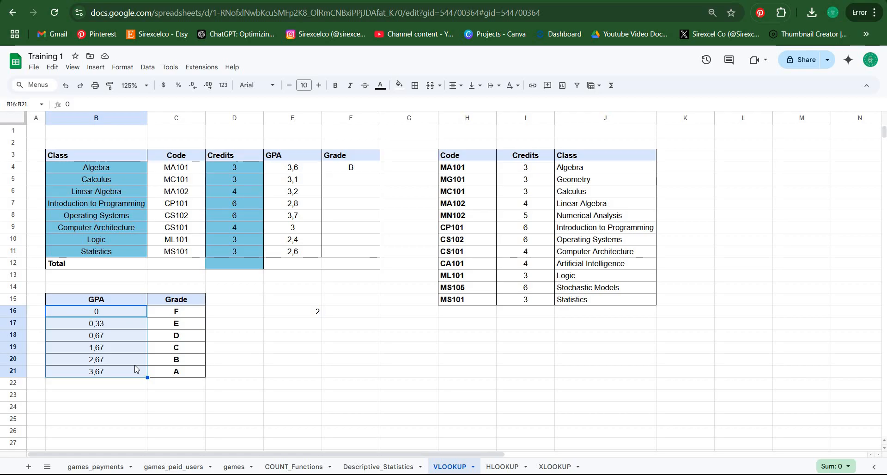
click(176, 362)
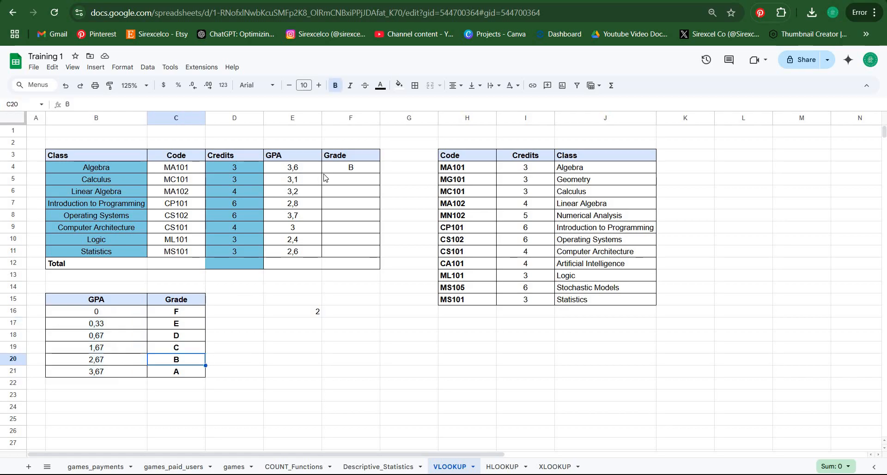
Step: Copy the F4 formula down through F11, pasting the formula only
click(349, 170)
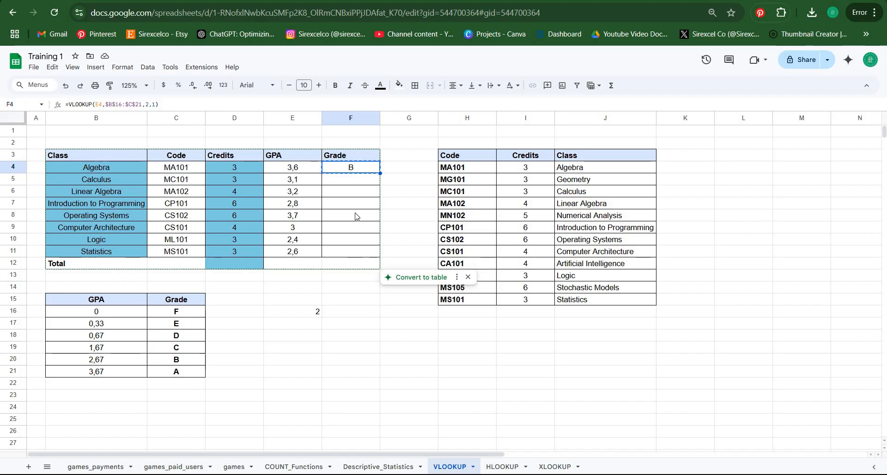
shift+click(357, 253)
right_click(355, 254)
mouse_move(390, 218)
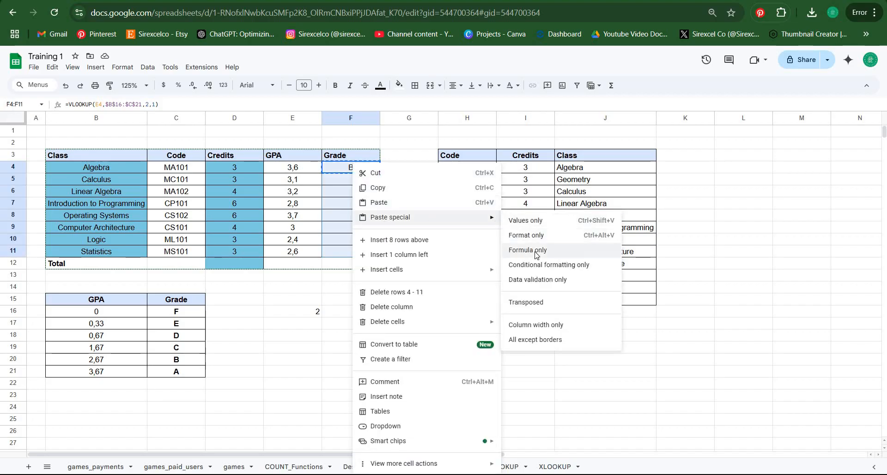
click(536, 249)
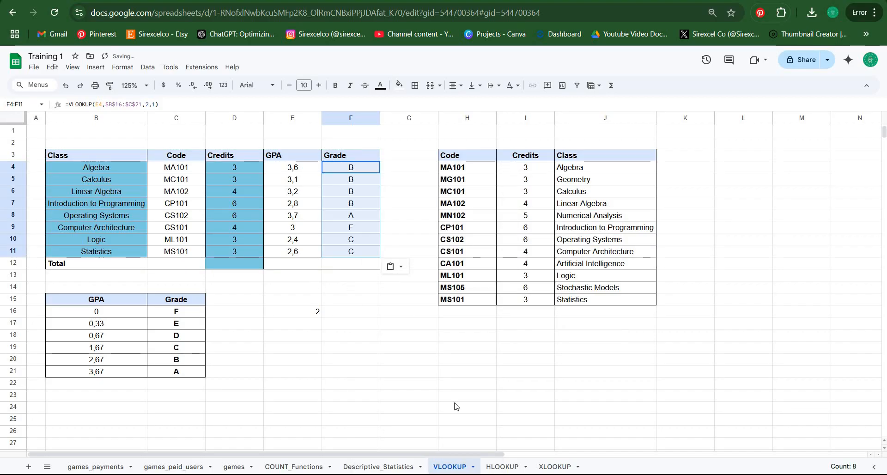
Step: Open the HLOOKUP sheet, review the customer table in B2:L4, and clear the delivery date in C8
click(502, 466)
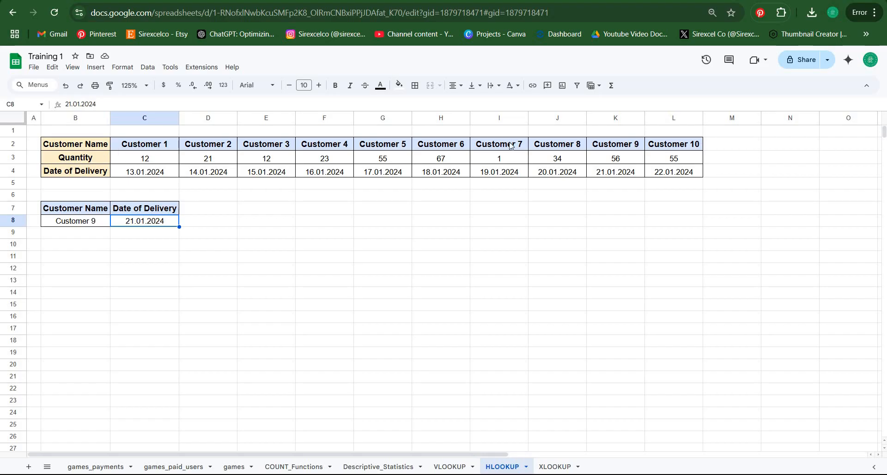
drag(144, 144, 670, 148)
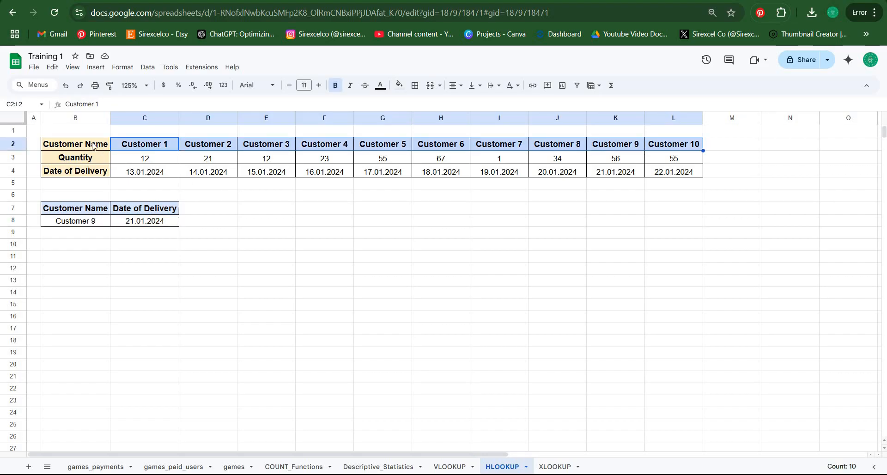
drag(92, 146, 688, 174)
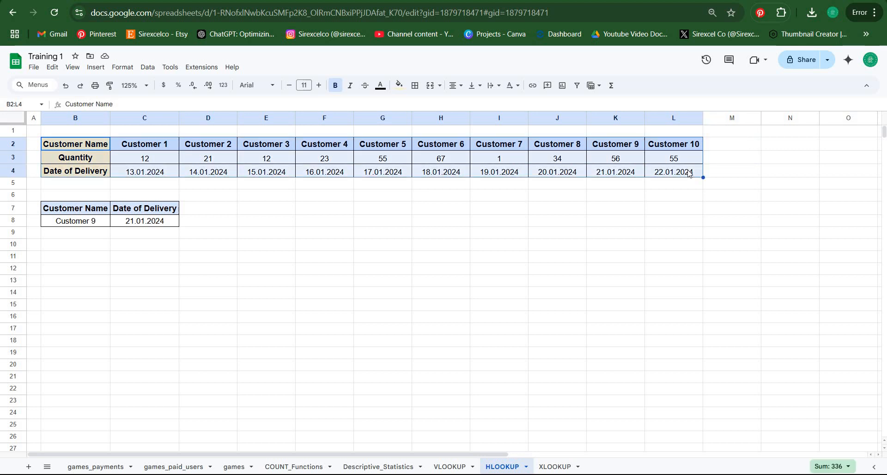
click(232, 259)
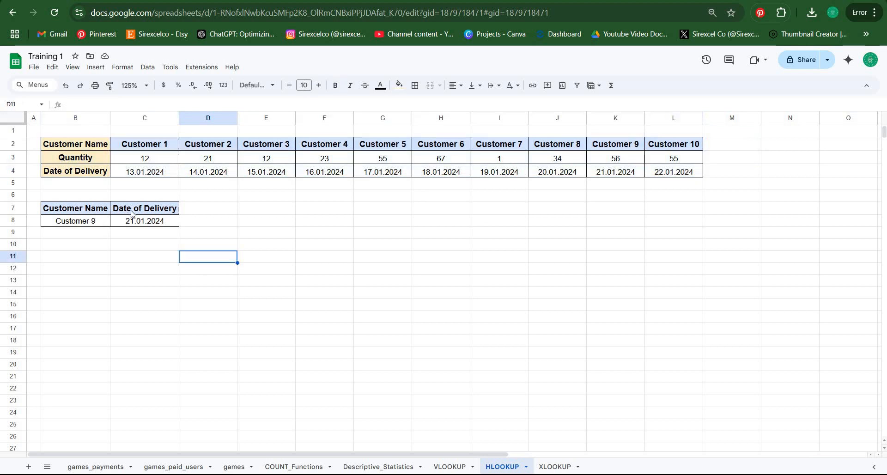
click(68, 225)
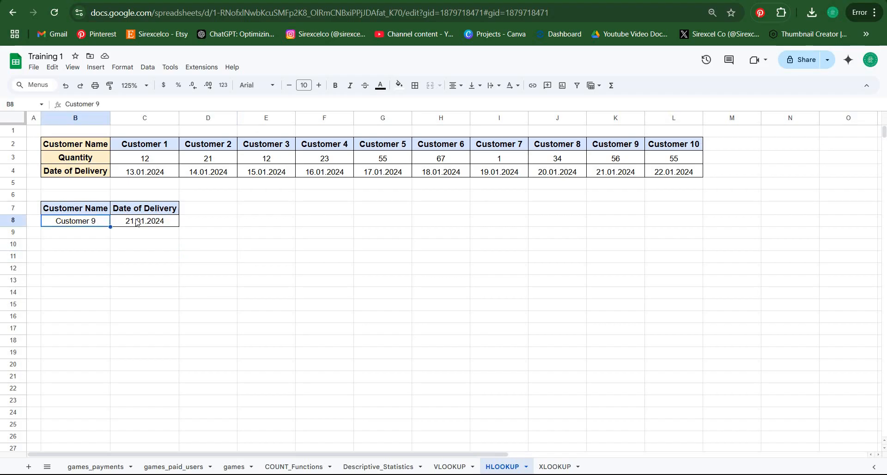
click(137, 222)
key(Delete)
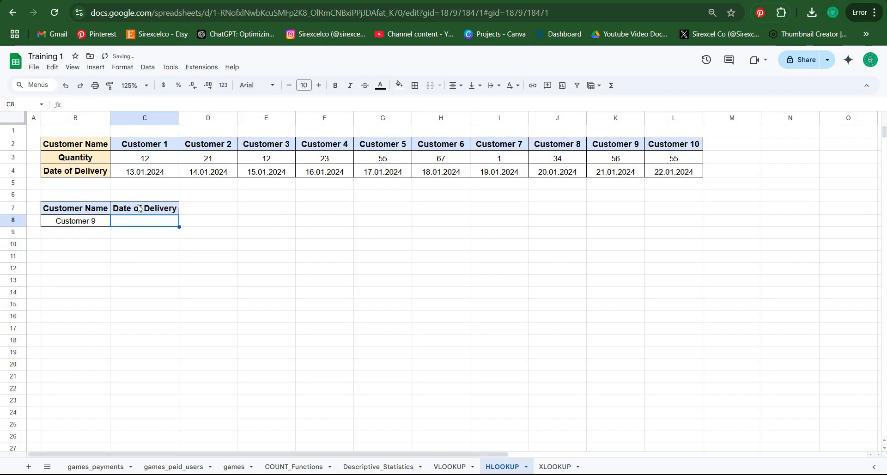
Step: Start an HLOOKUP formula in C8 with absolute search key $B$8 and absolute range $C$2:$L$4
text(=HLOOKUP()
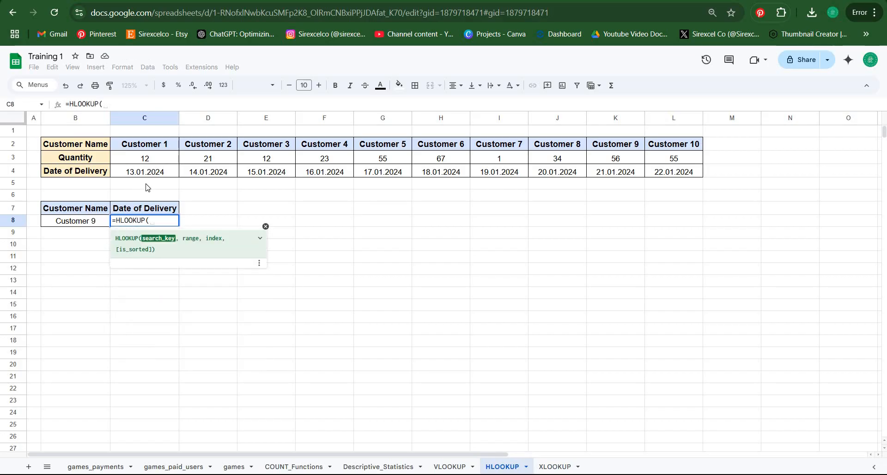
click(72, 222)
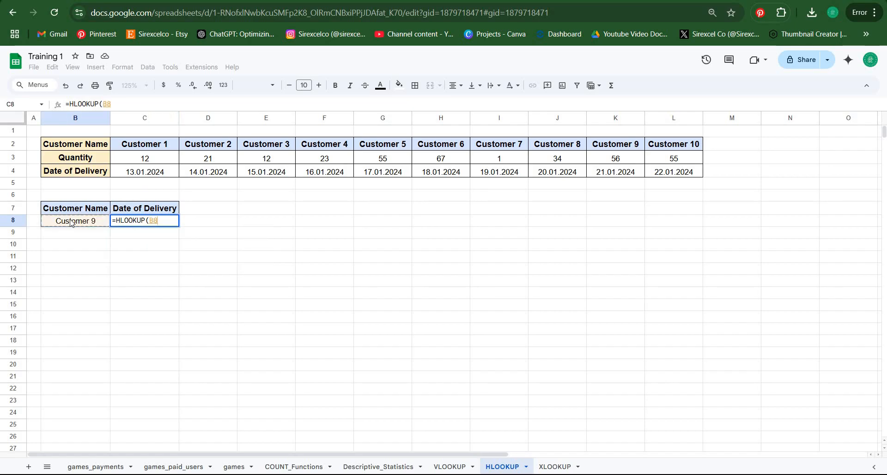
text(,)
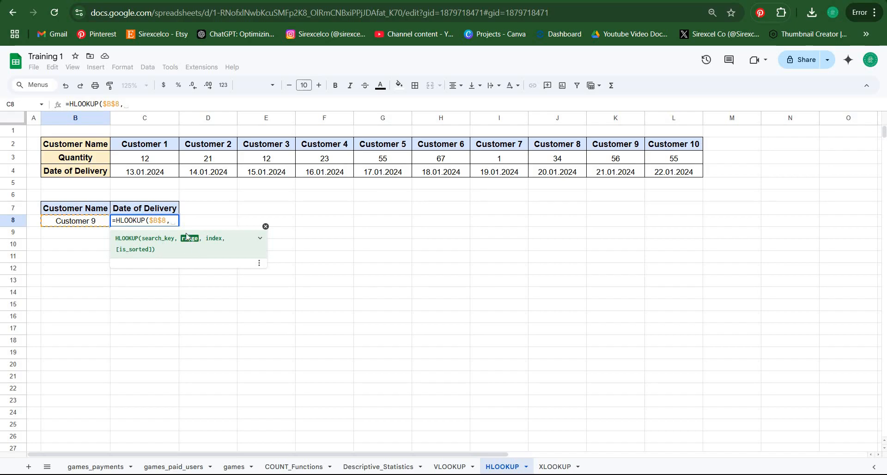
drag(158, 146, 670, 171)
key(F4)
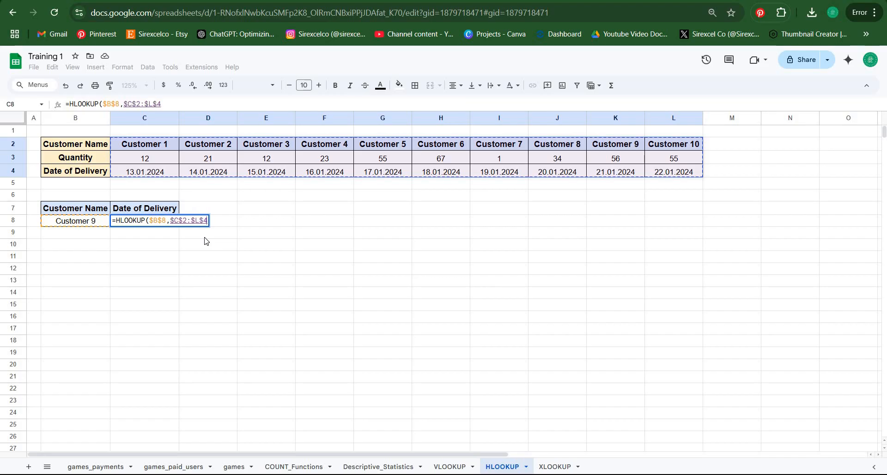
text(,)
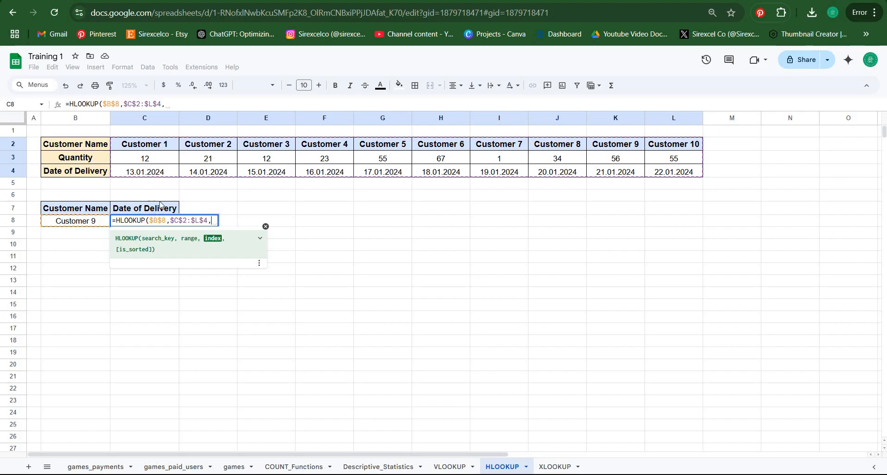
Step: Supply the HLOOKUP index in C8 with MATCH($C$7,$B$2:$B$4,0) and check what the nested function returns
text(3)
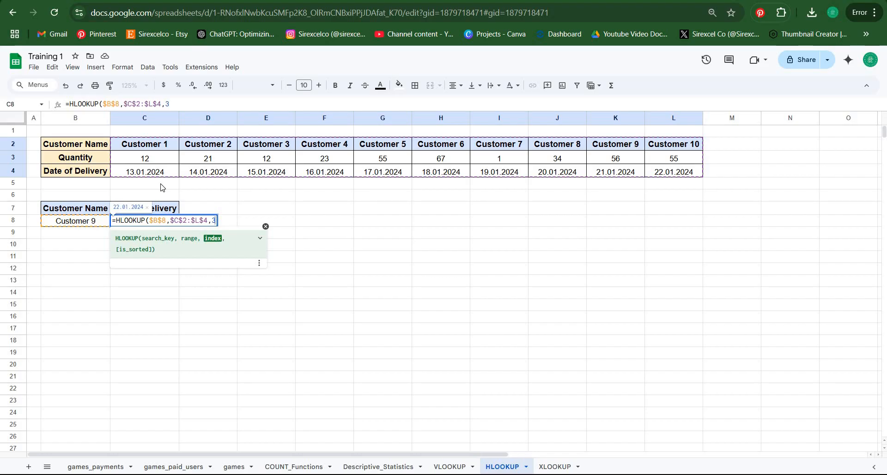
key(BackSpace)
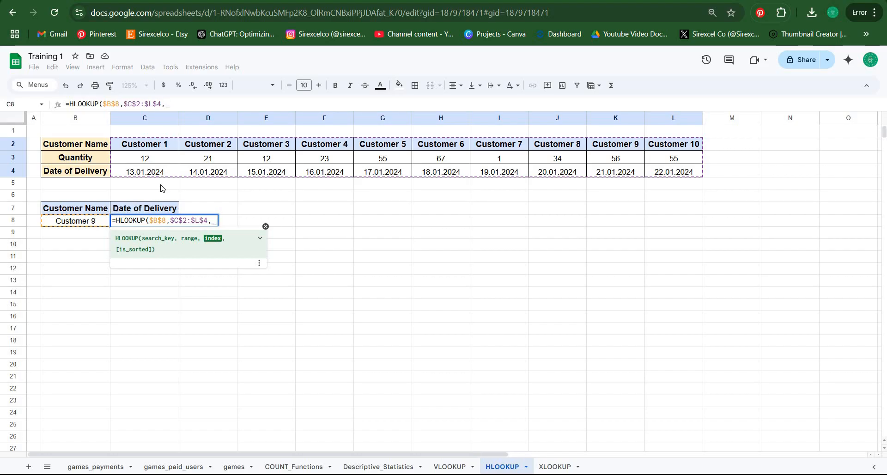
text(MATCH()
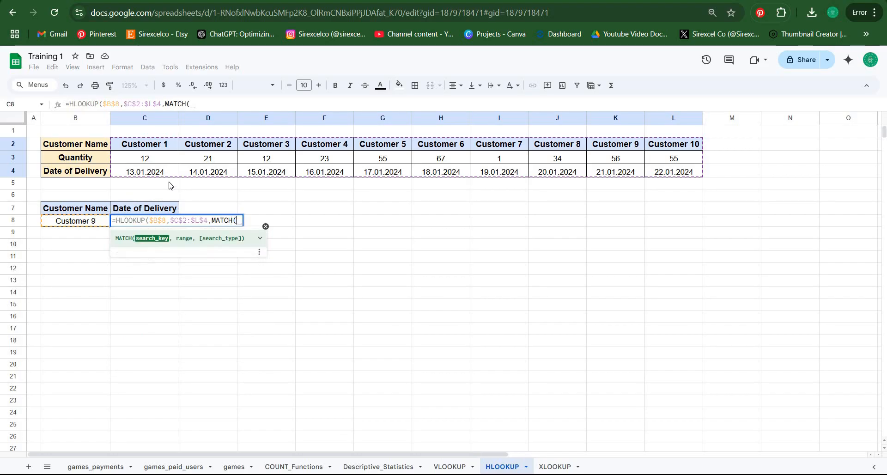
click(143, 210)
key(F4)
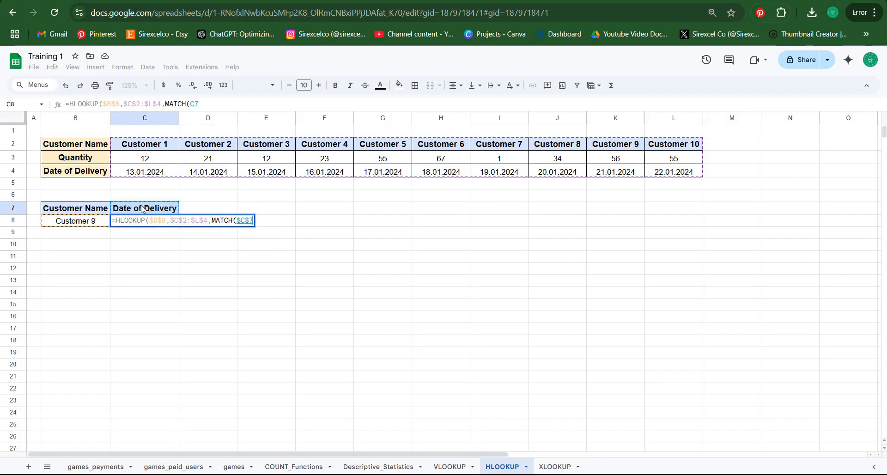
text(,)
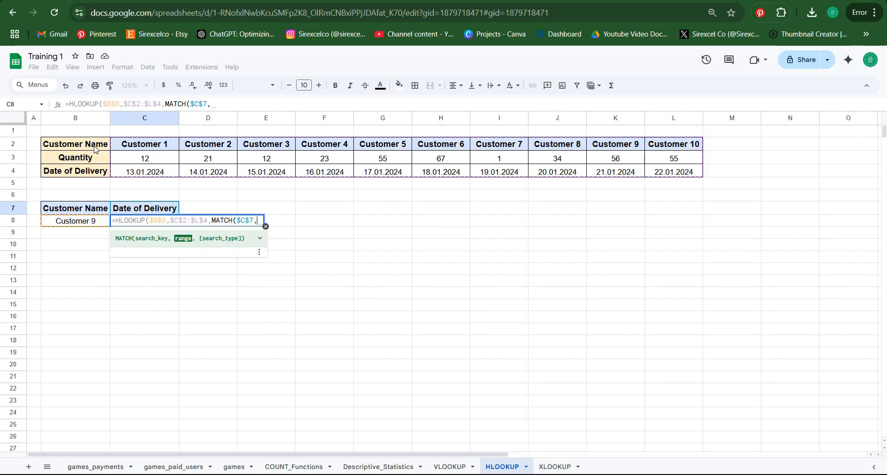
drag(94, 150, 91, 172)
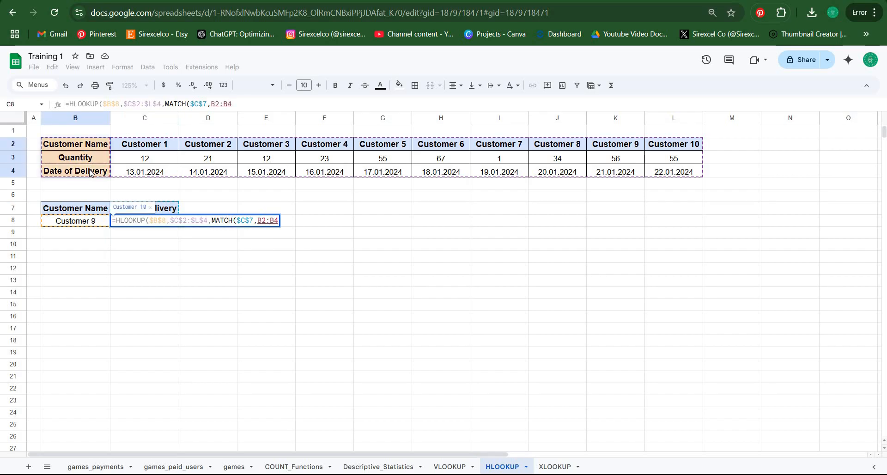
key(F4)
text(,0)
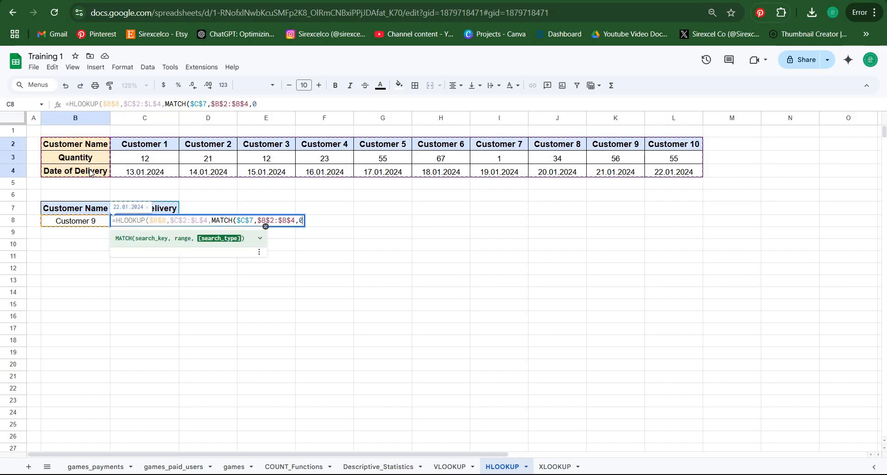
text())
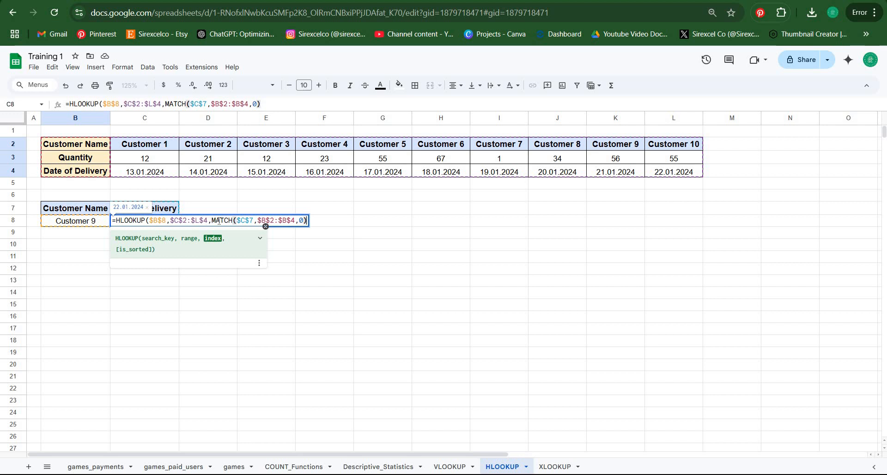
drag(308, 217, 320, 217)
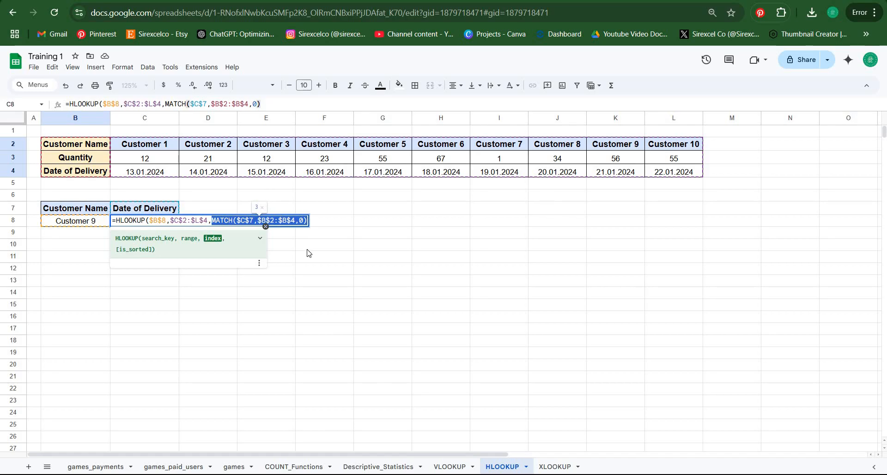
key(Right)
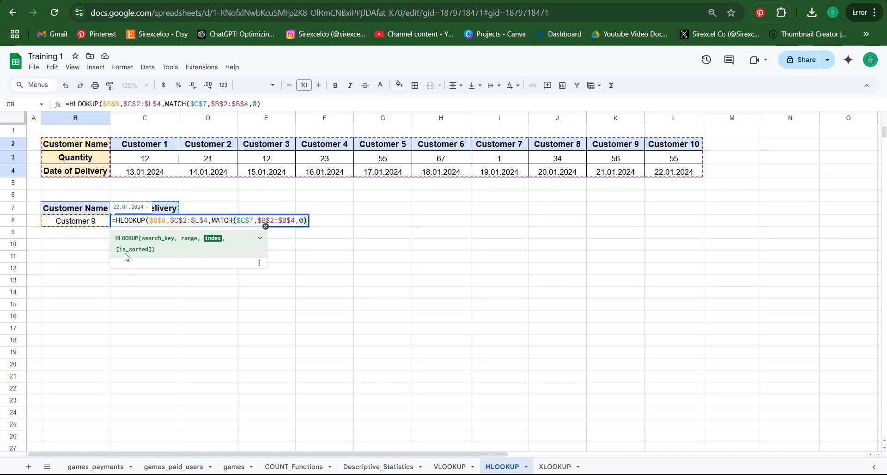
Step: Complete the HLOOKUP formula in C8 with FALSE for an exact match and check it against the Customer 9 column
text(,)
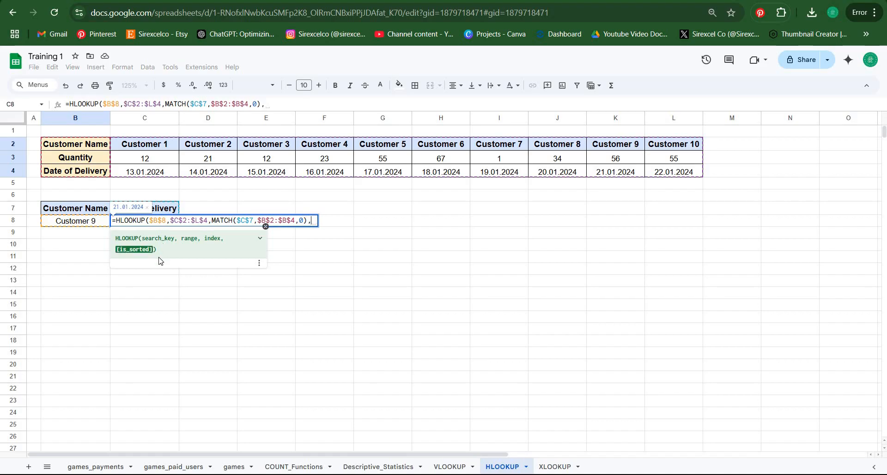
text(0)
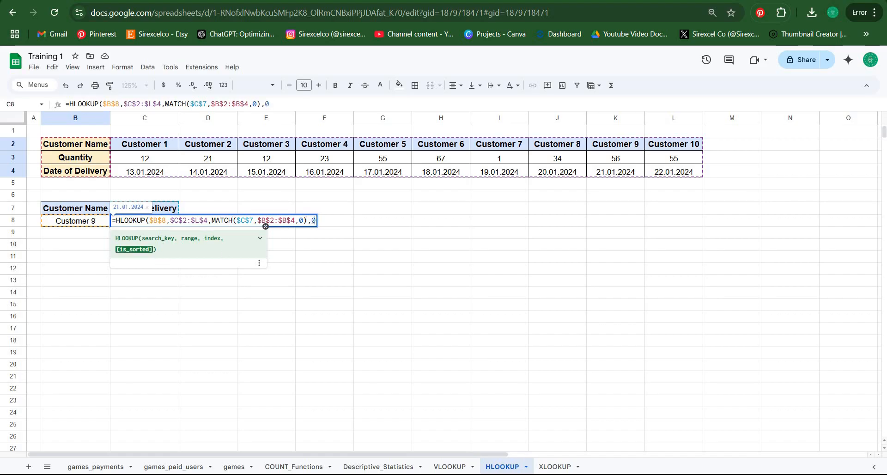
key(BackSpace)
text(FALSE))
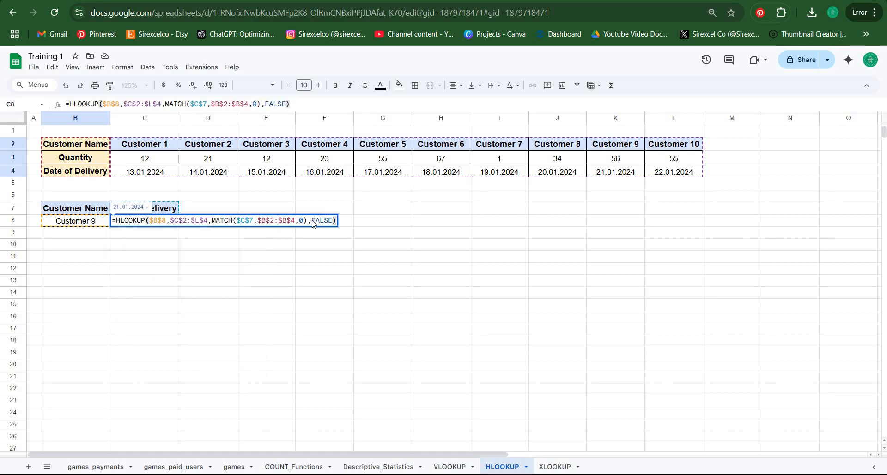
key(Return)
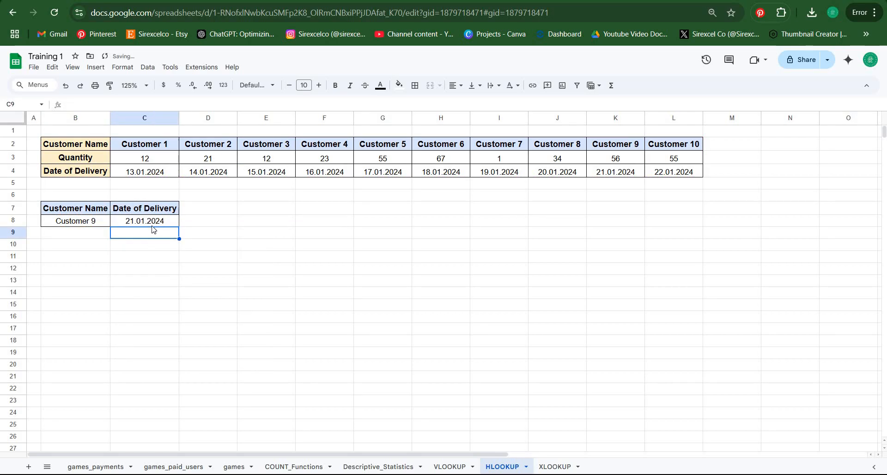
key(Up)
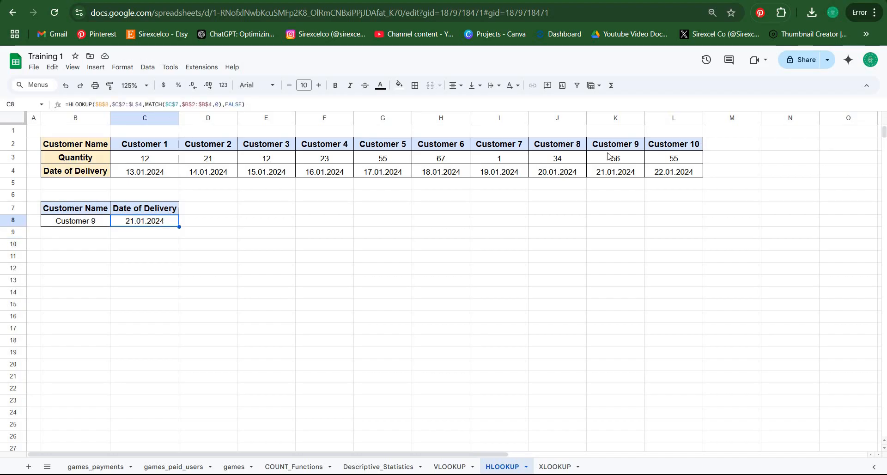
drag(609, 159, 610, 172)
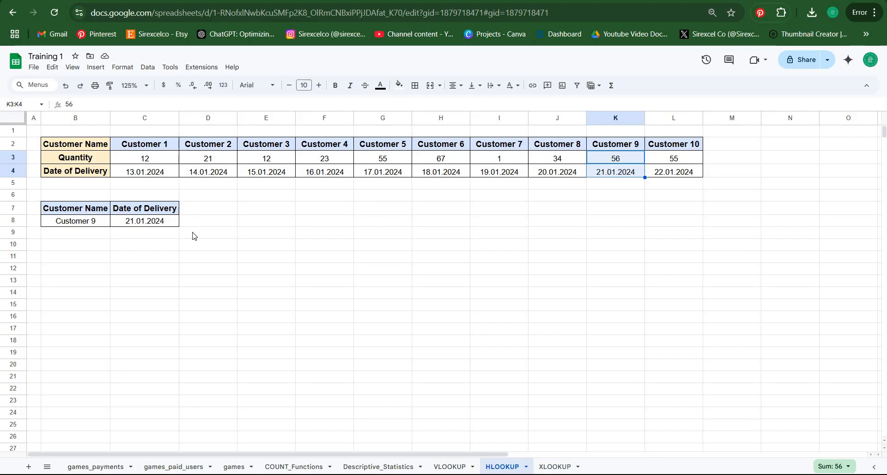
click(146, 225)
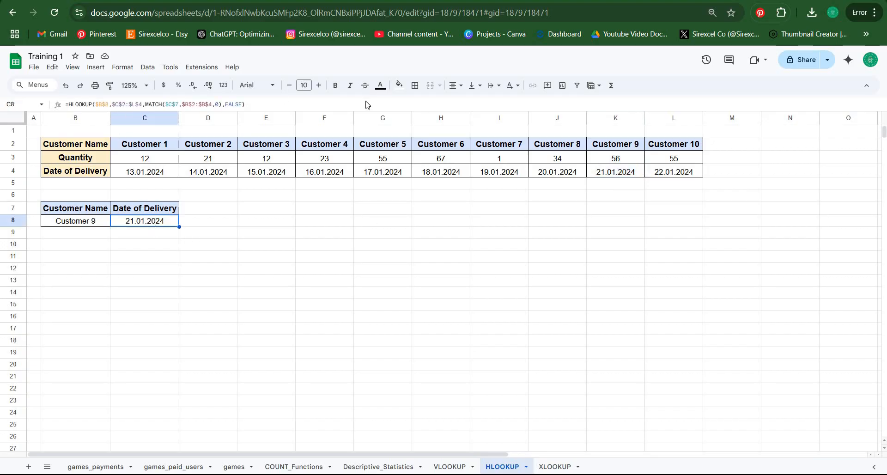
Step: Add a dropdown data validation rule to the customer name cell B8
click(96, 221)
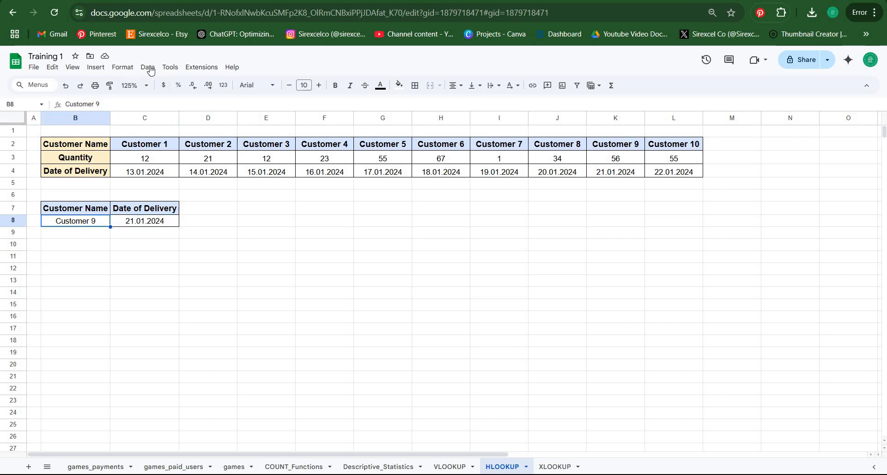
click(148, 67)
mouse_move(148, 67)
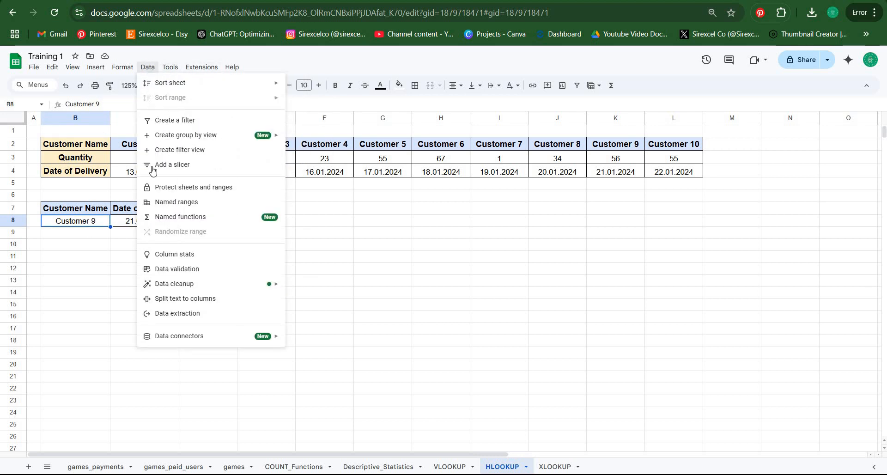
click(180, 269)
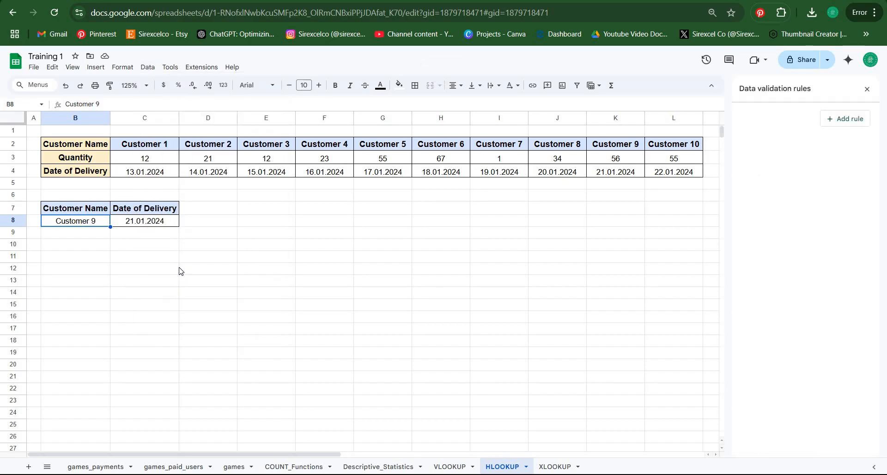
click(844, 121)
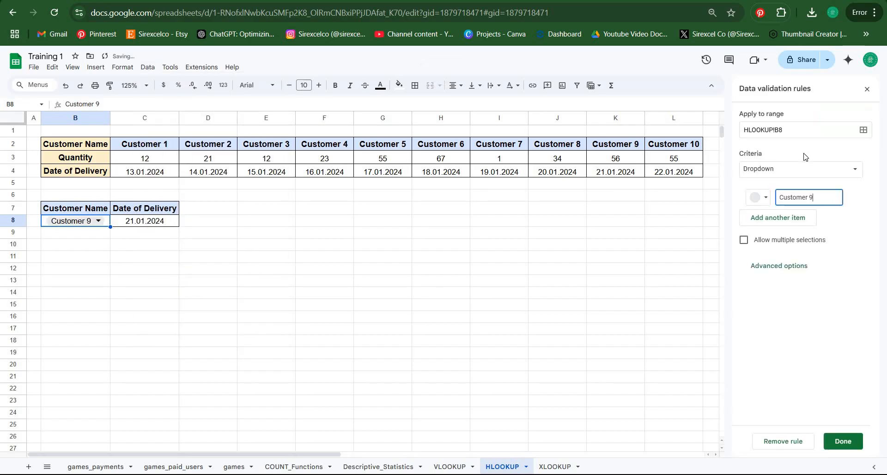
click(862, 130)
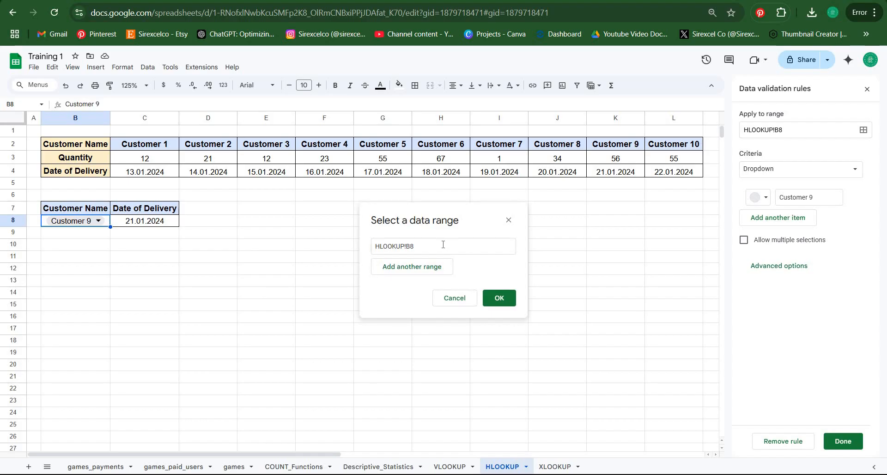
key(BackSpace)
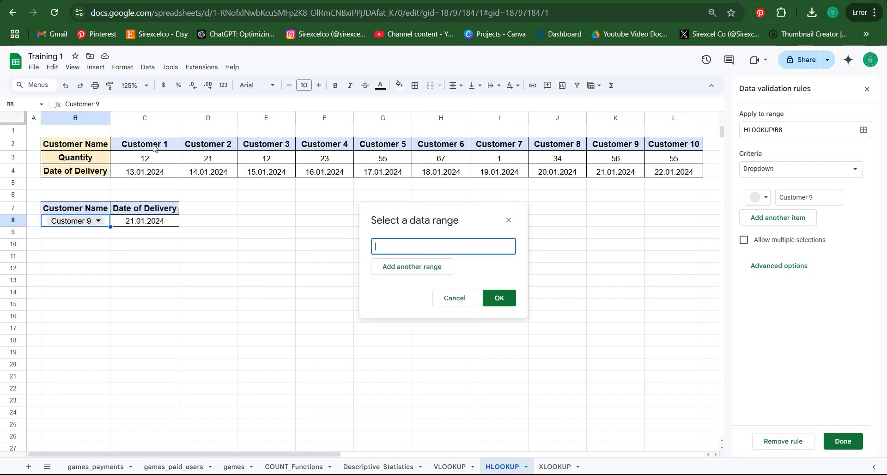
drag(155, 148, 679, 147)
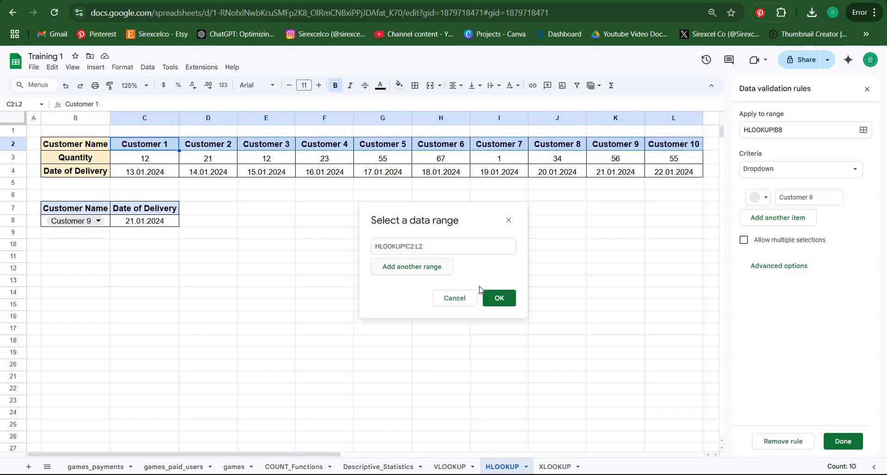
click(499, 298)
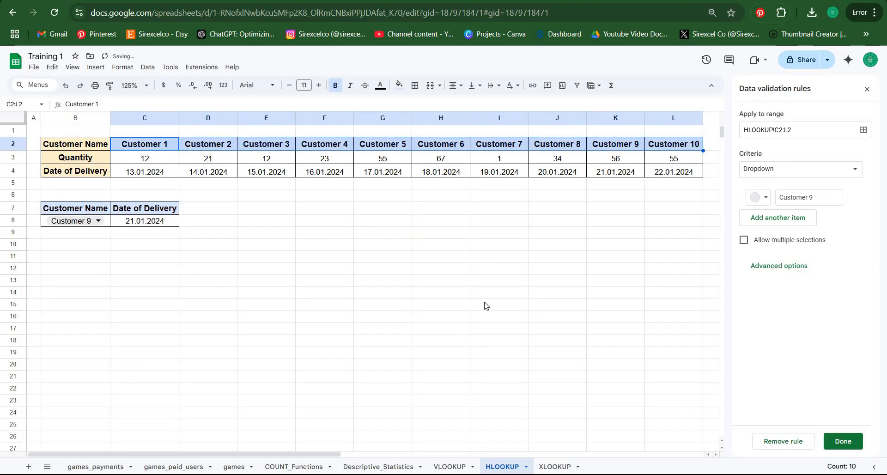
click(863, 130)
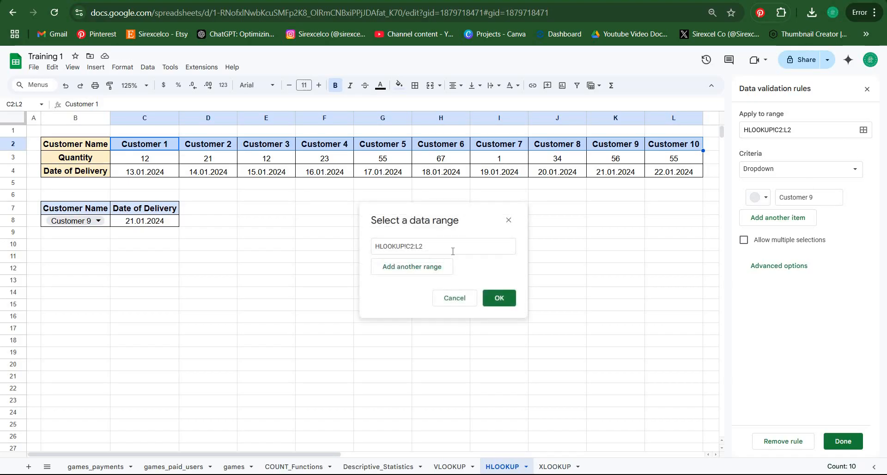
key(BackSpace)
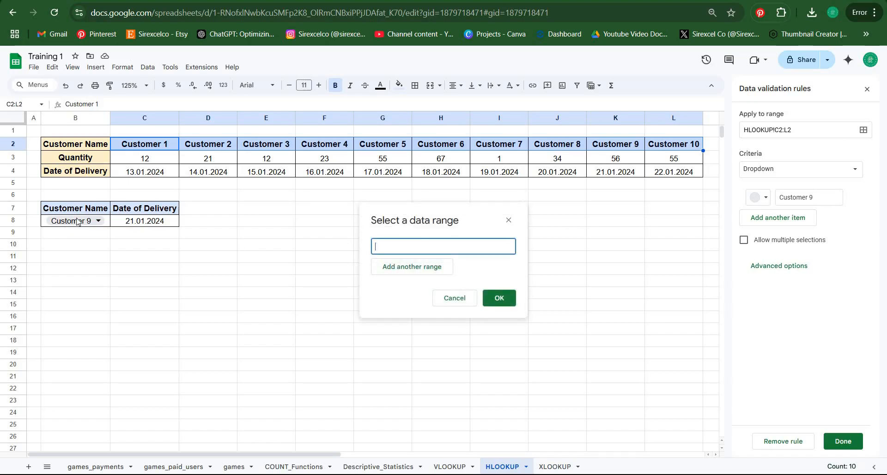
click(81, 219)
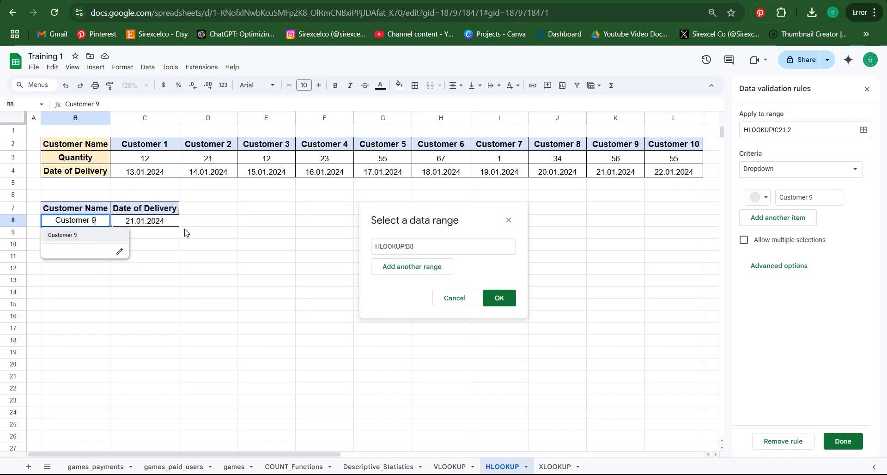
click(504, 298)
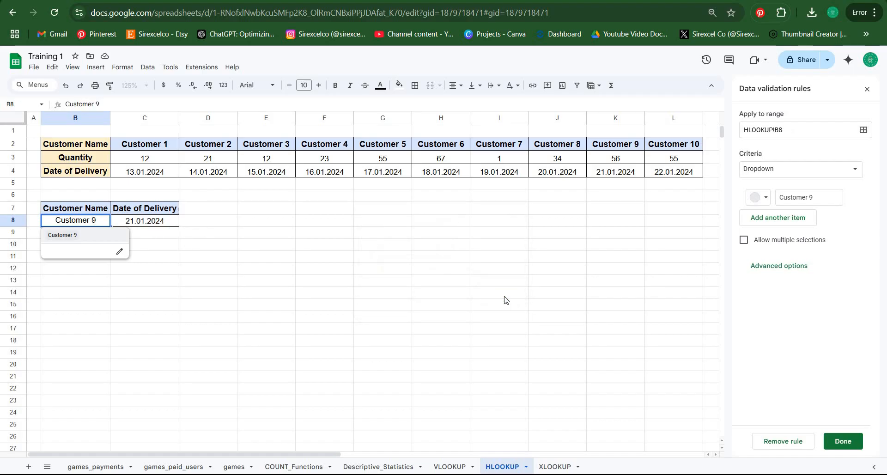
Step: Set the B8 validation criteria to Dropdown (from a range) with source range C2:L2 and save the rule
click(769, 177)
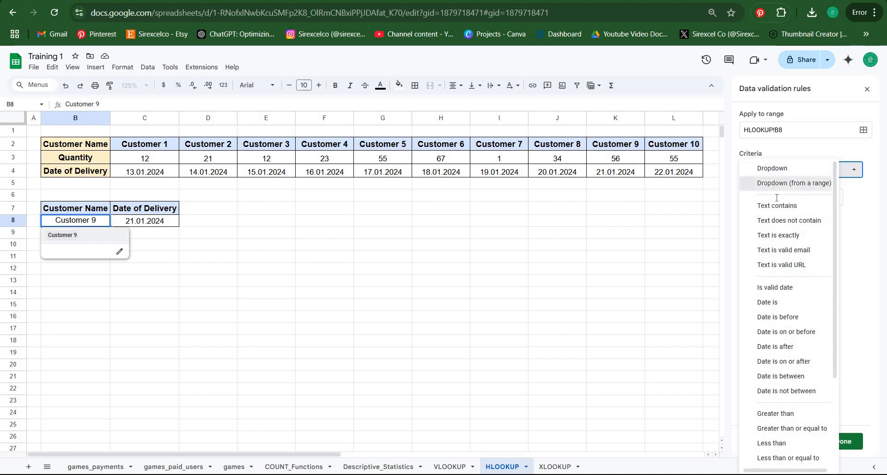
click(774, 184)
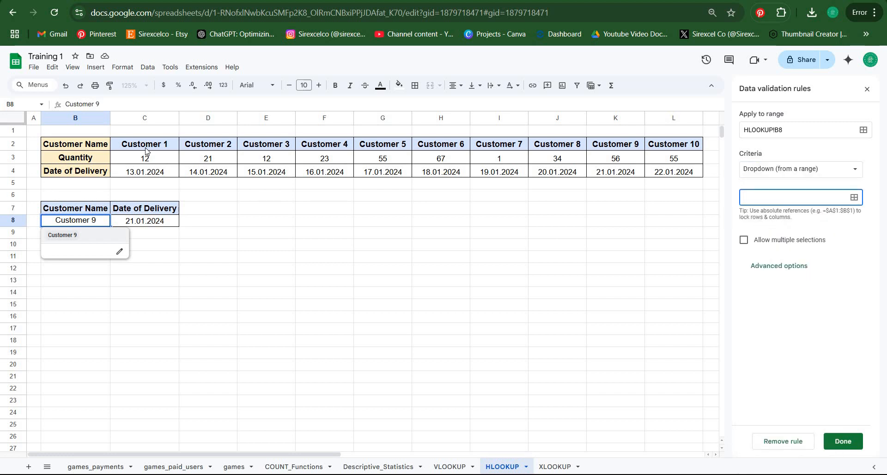
drag(144, 147, 499, 147)
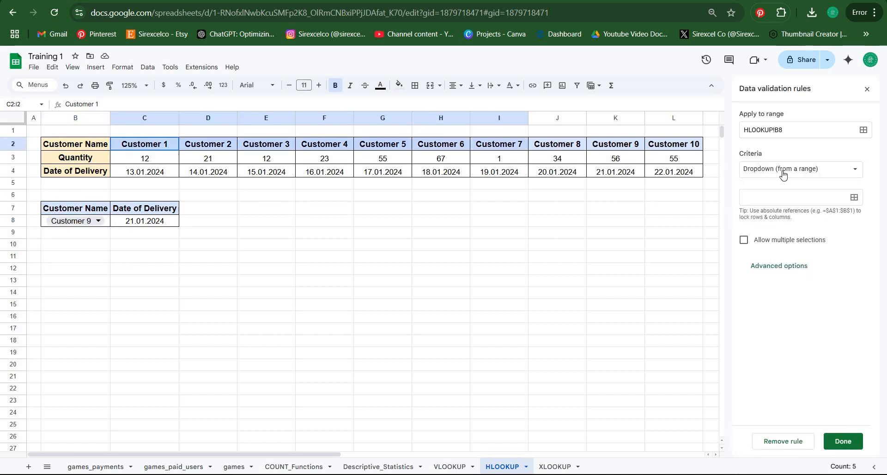
click(853, 197)
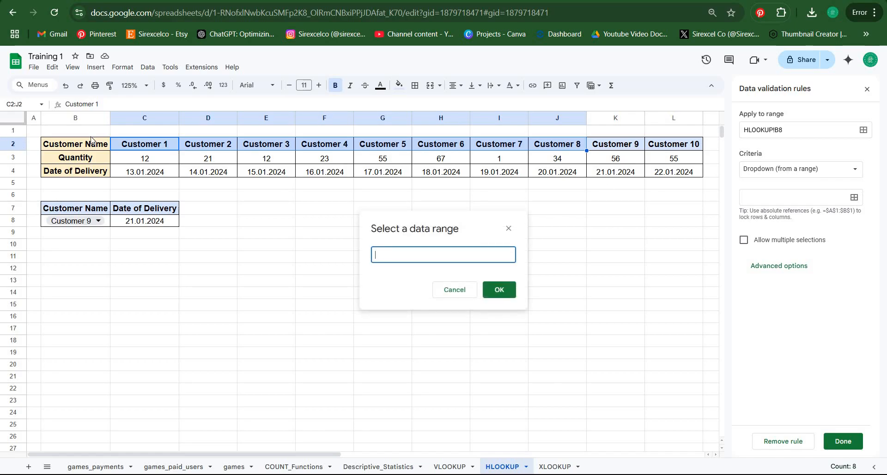
drag(148, 145, 672, 146)
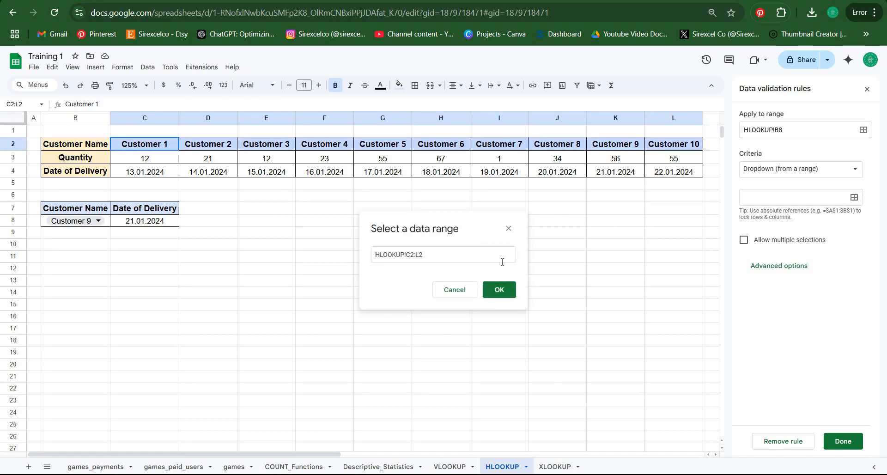
click(499, 289)
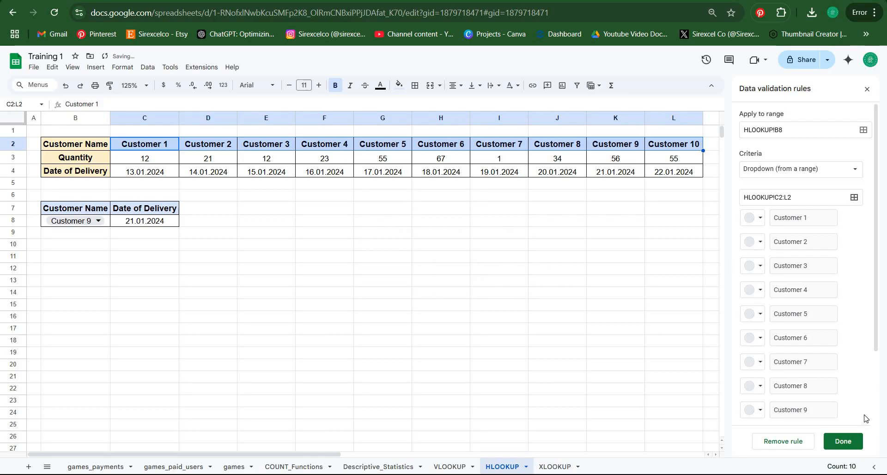
click(854, 443)
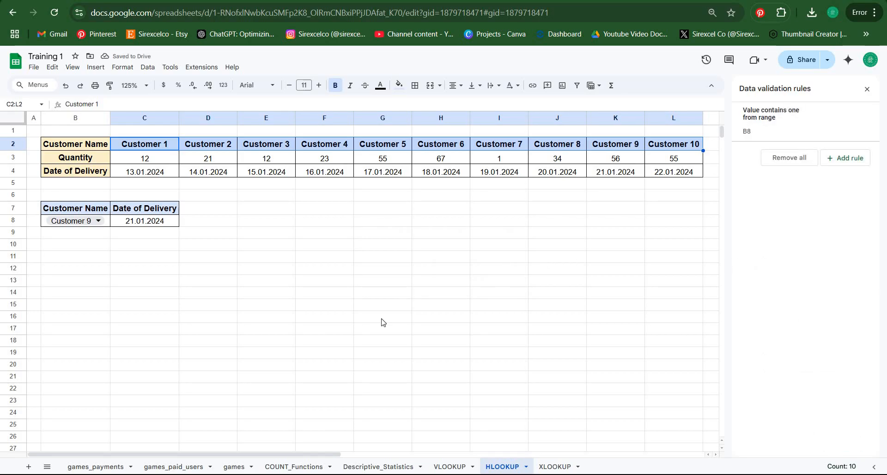
Step: Test the B8 dropdown by choosing Customer 1, Customer 2 and Customer 3 one after another
click(133, 322)
click(98, 220)
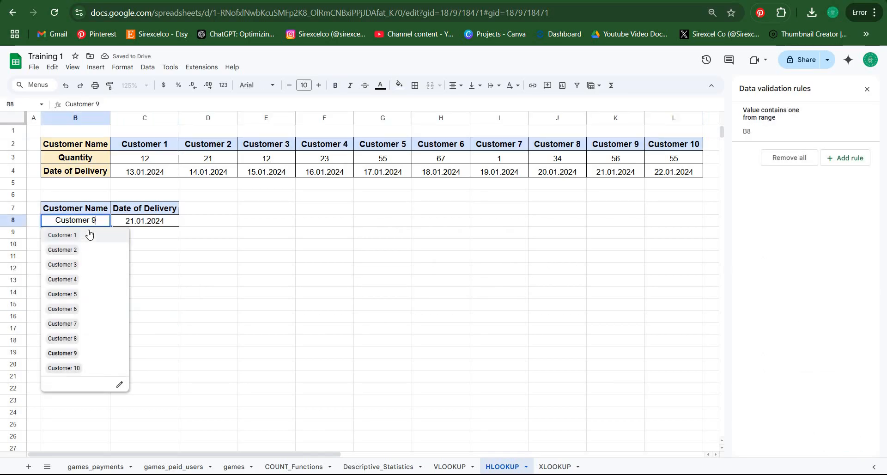
click(90, 235)
click(94, 221)
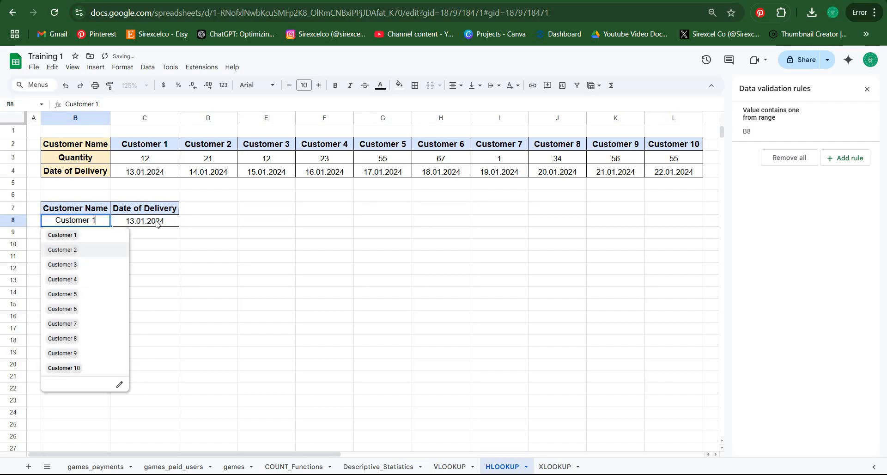
click(62, 249)
click(98, 221)
click(71, 264)
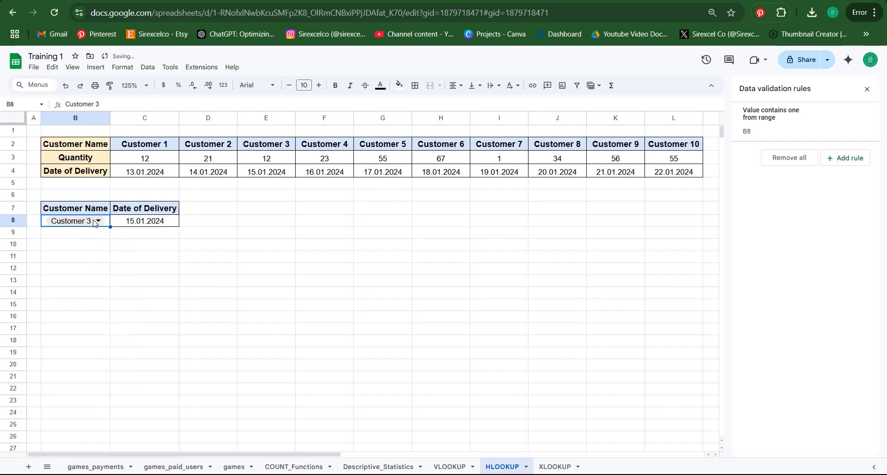
key(Right)
Step: Choose Customer 5 in the B8 dropdown and compare the delivery date in C8 with the customer table
click(98, 220)
click(83, 294)
key(Right)
drag(386, 147, 389, 172)
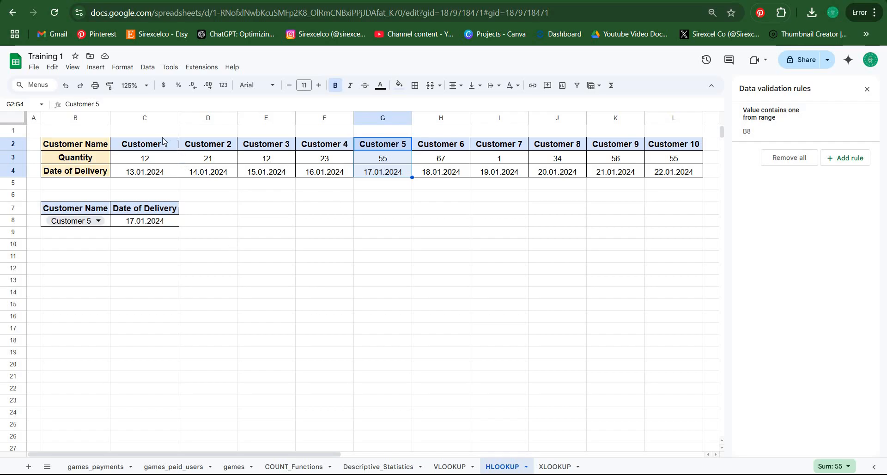
drag(139, 134, 400, 143)
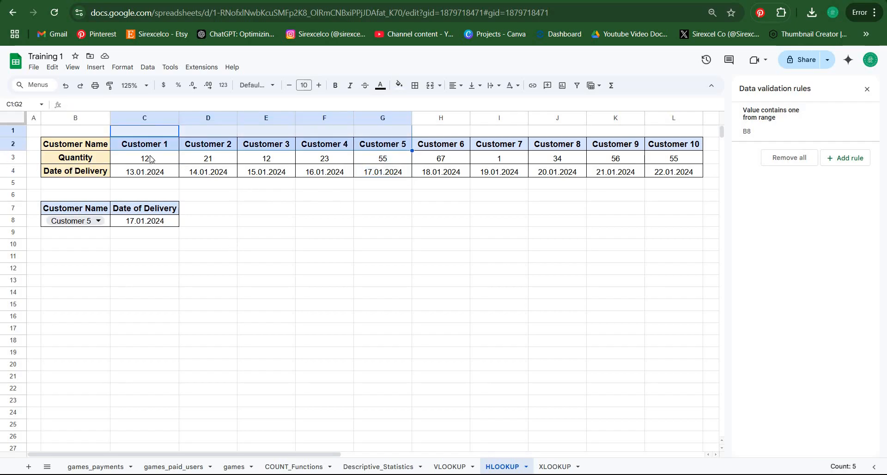
drag(151, 157, 441, 158)
click(174, 222)
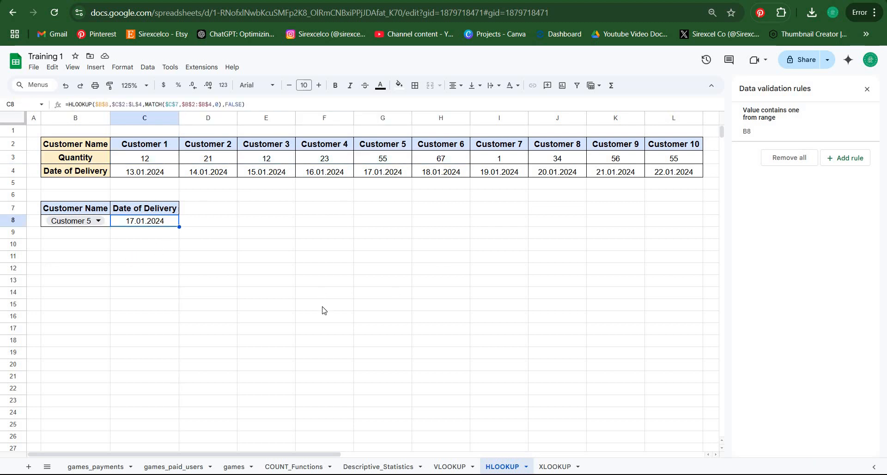
Step: On the XLOOKUP sheet, start an XLOOKUP formula in B3 with search key C3 and absolute lookup range $I$3:$I$14
click(554, 365)
click(554, 466)
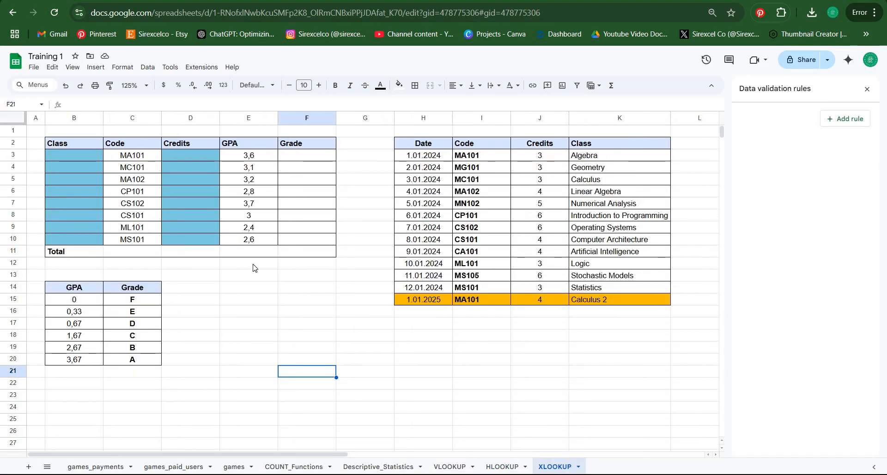
click(90, 158)
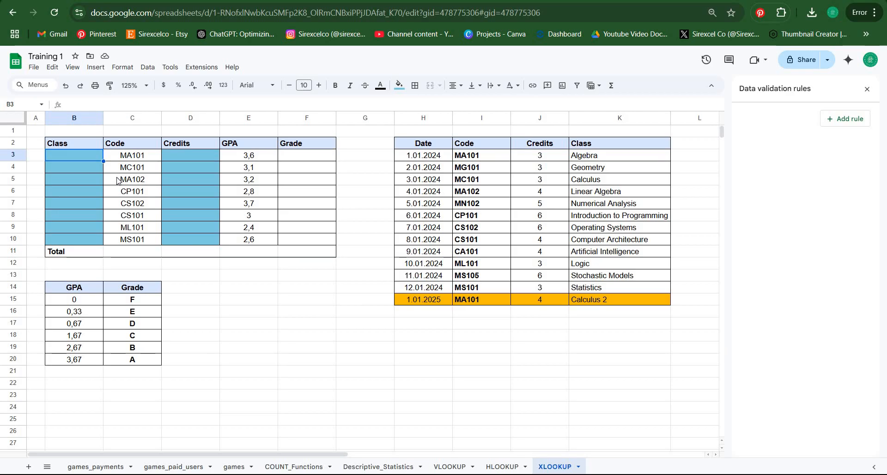
text(=XLOO)
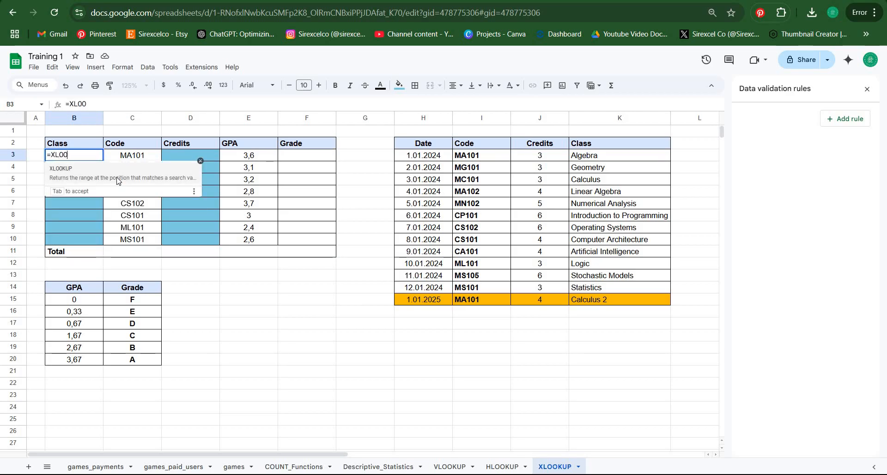
key(Tab)
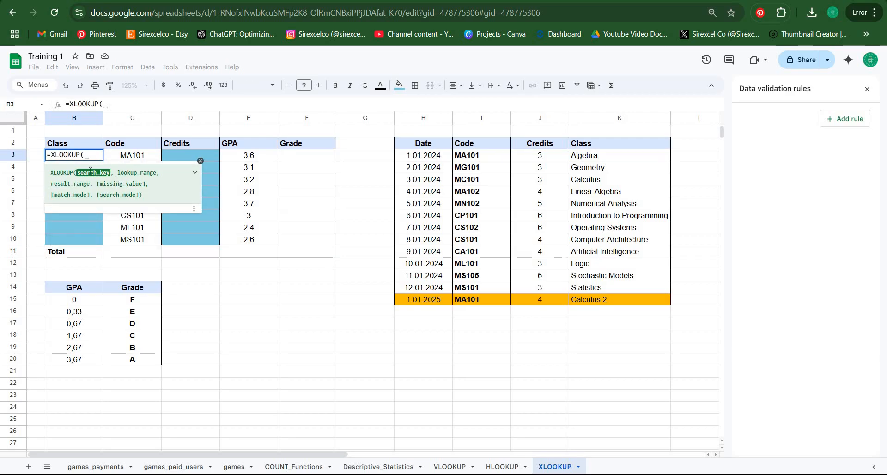
click(134, 156)
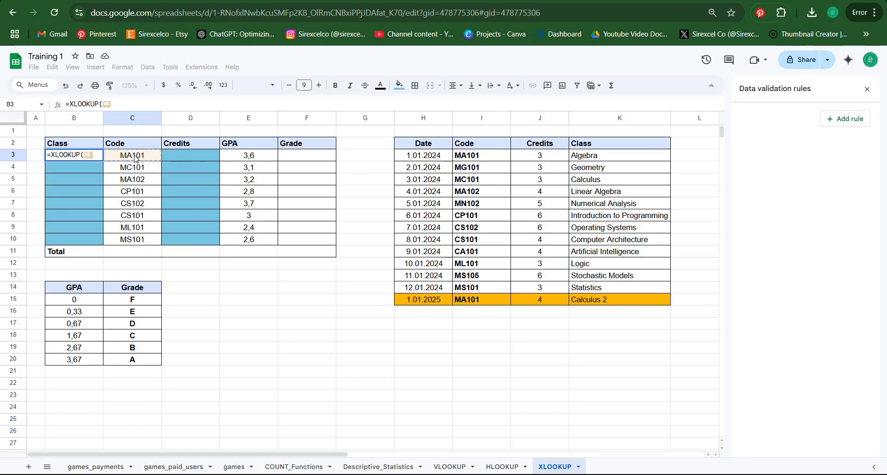
text(,)
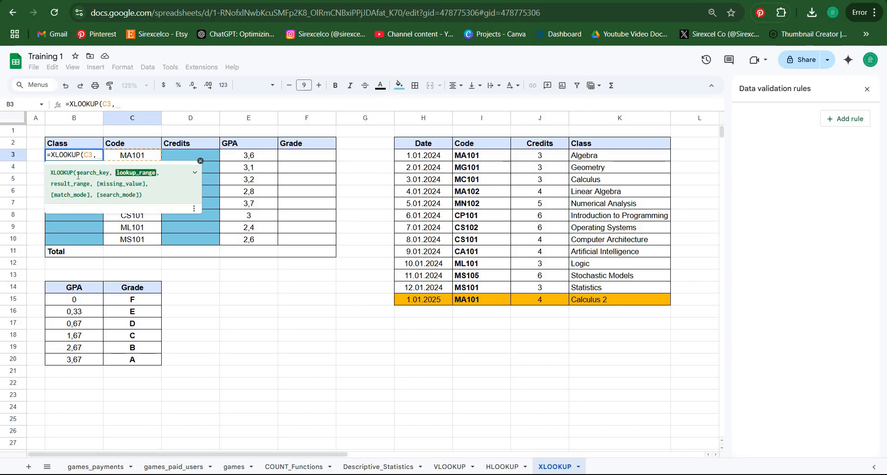
drag(474, 160, 483, 289)
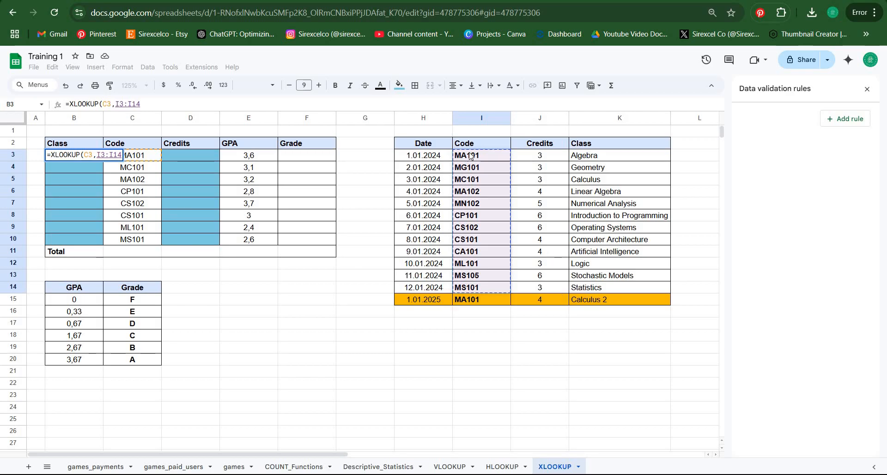
drag(472, 156, 478, 289)
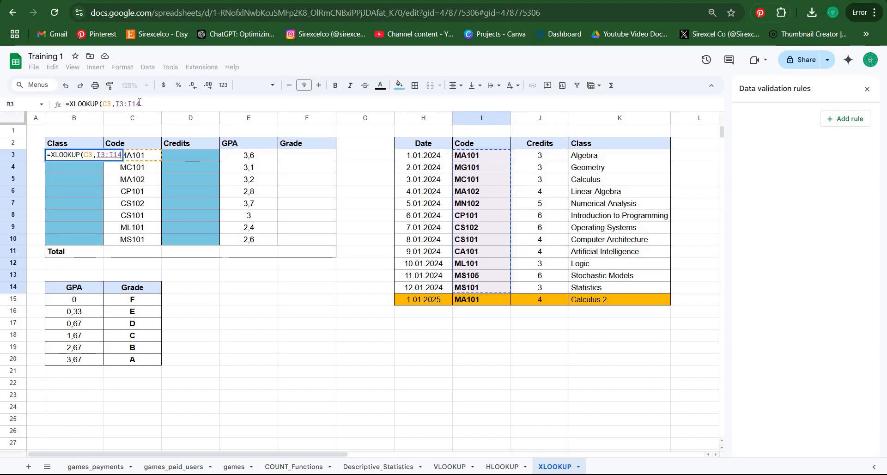
key(F4)
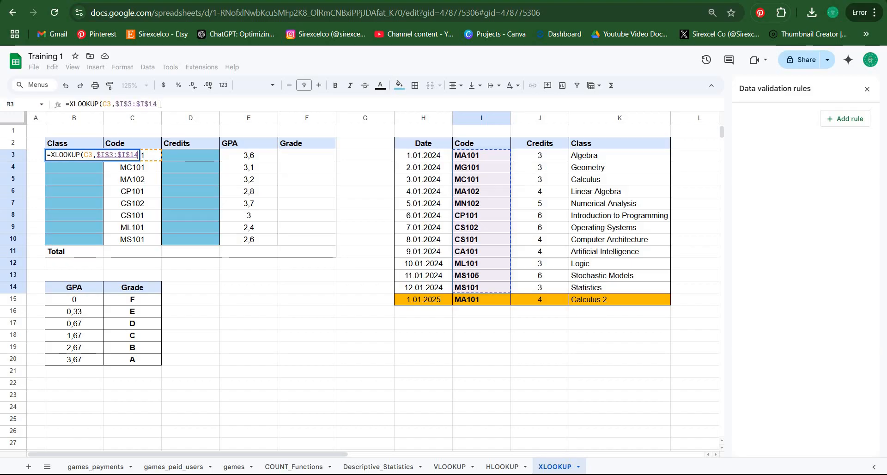
Step: Add the absolute result range $K$3:$K$14 and the missing value "Error" to the XLOOKUP formula in B3
text(,)
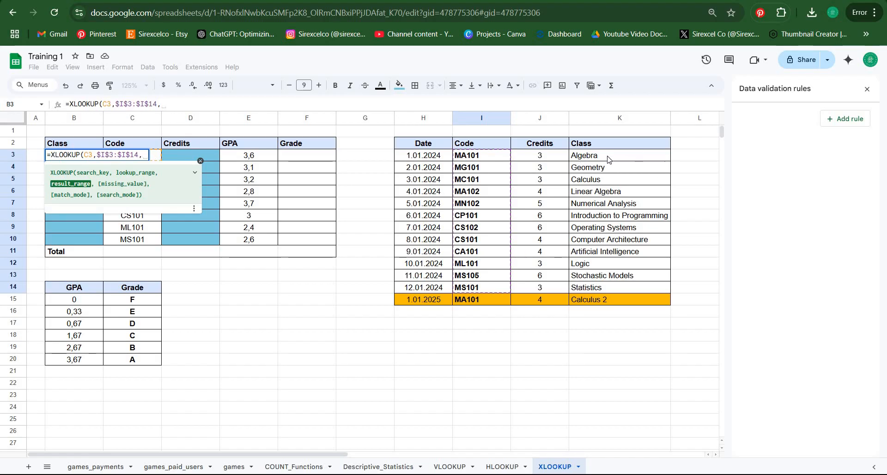
drag(608, 159, 612, 288)
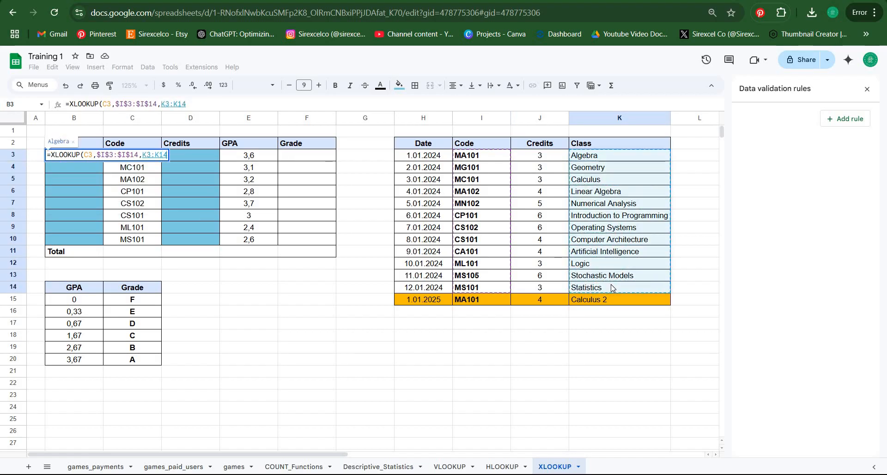
key(F4)
text(,)
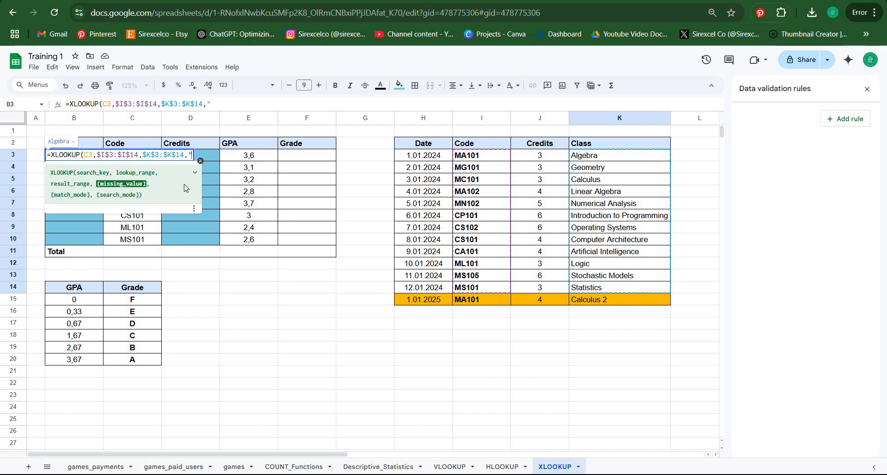
text("Error",)
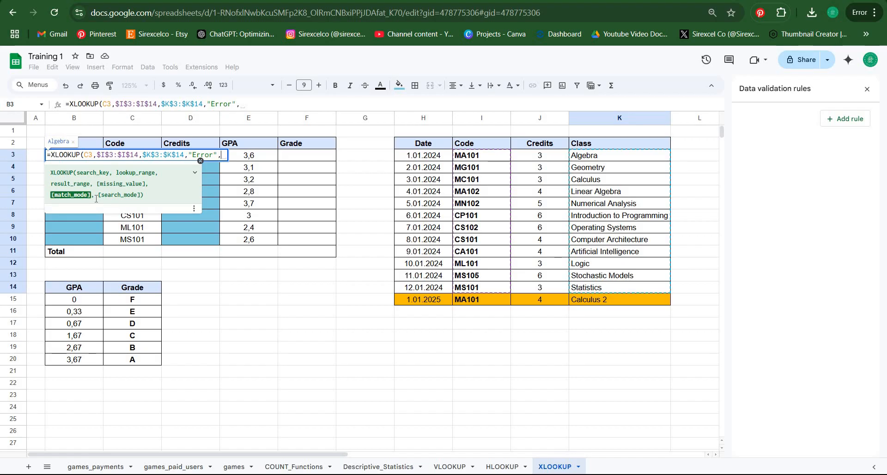
Step: Set the match mode to FALSE, leave out the search mode, and complete the XLOOKUP formula in B3
text(0)
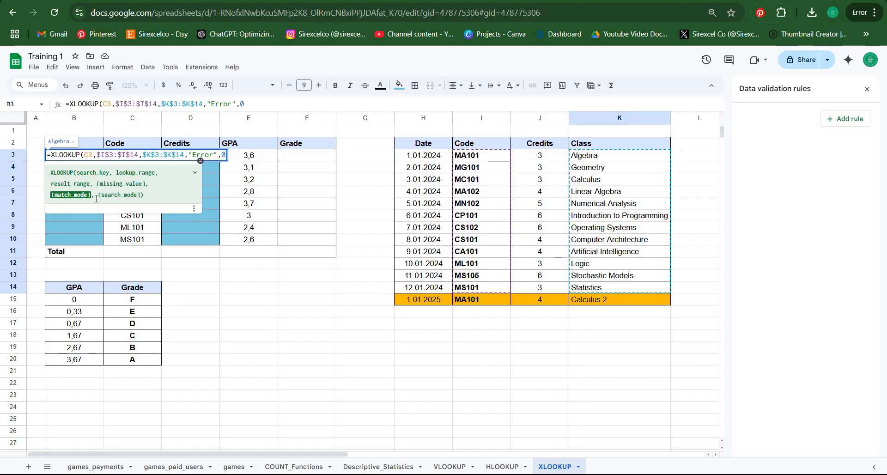
key(BackSpace)
text(FALSE)
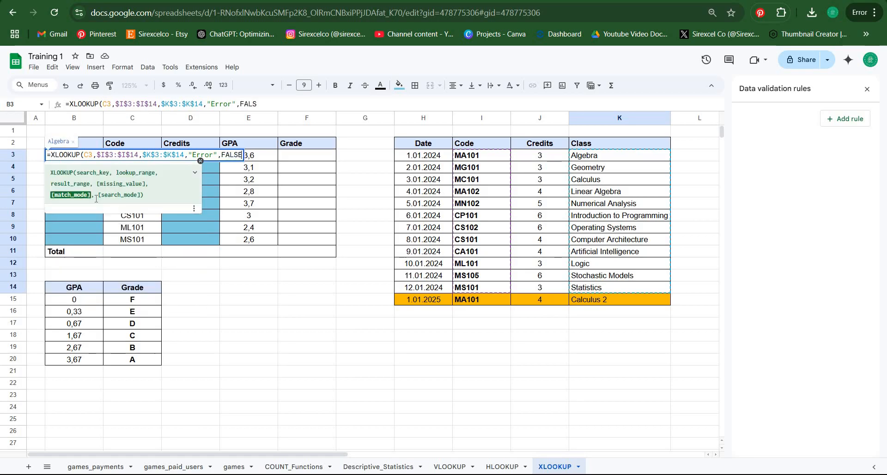
text(,)
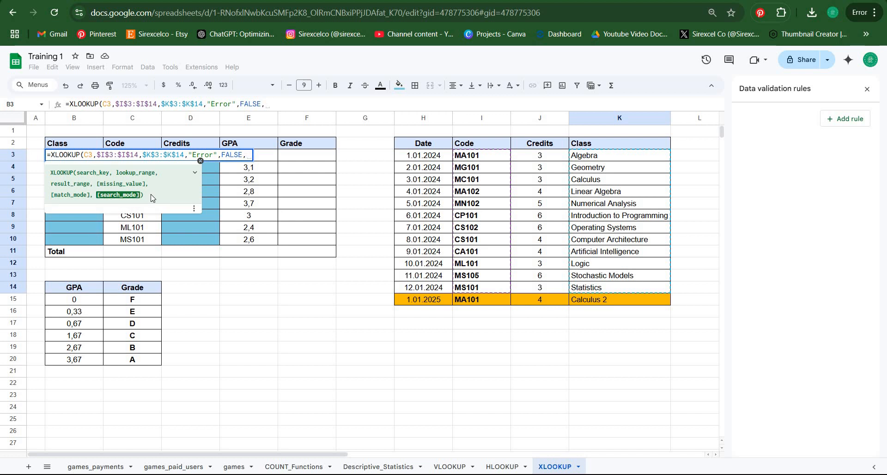
key(BackSpace)
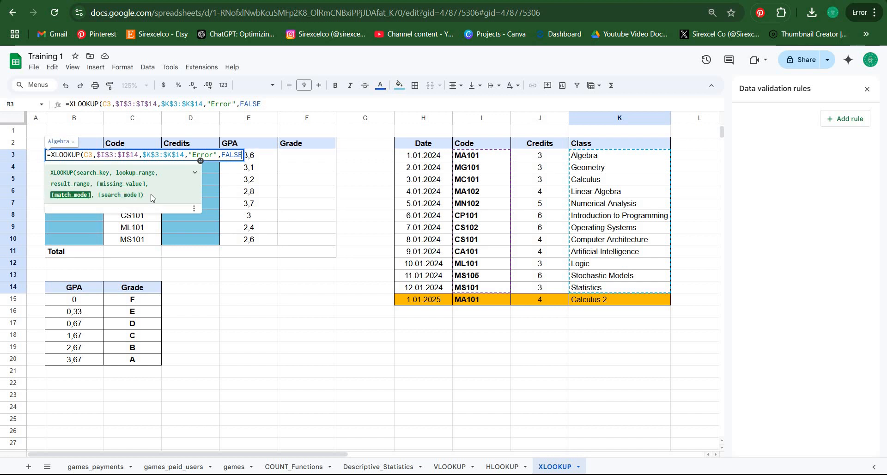
text())
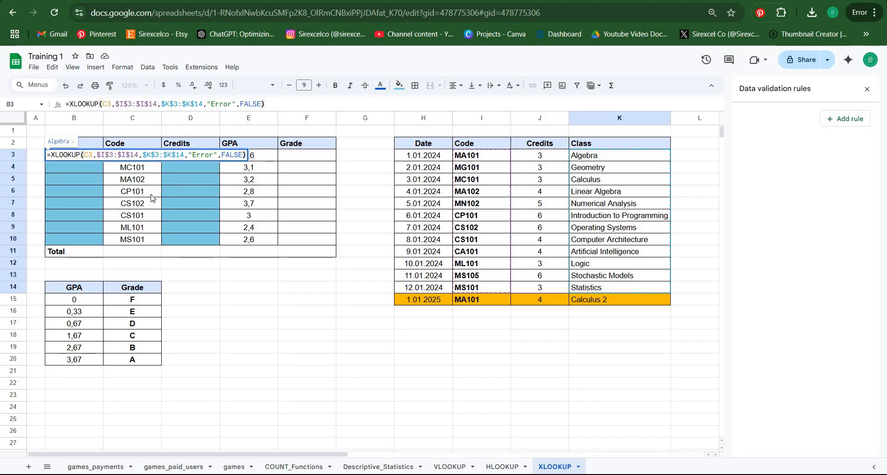
key(Return)
text(,)
key(Escape)
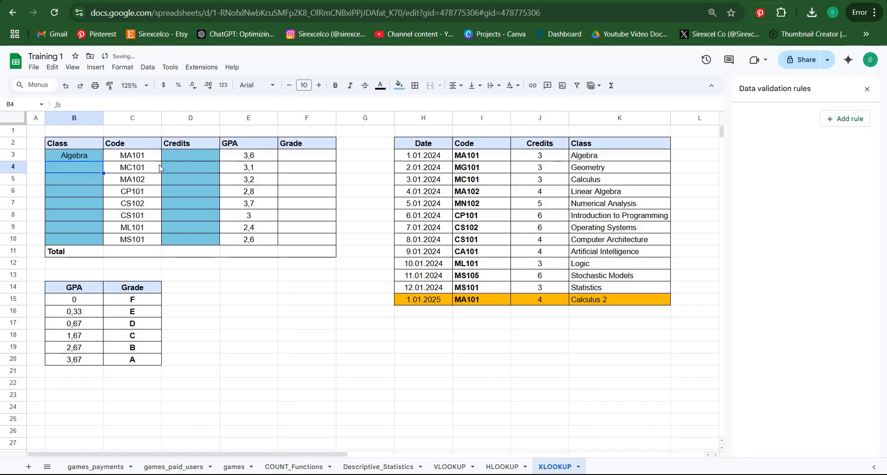
Step: Copy the B3 formula to B3:B10 as formula only and fit column B's width to the class names
click(94, 156)
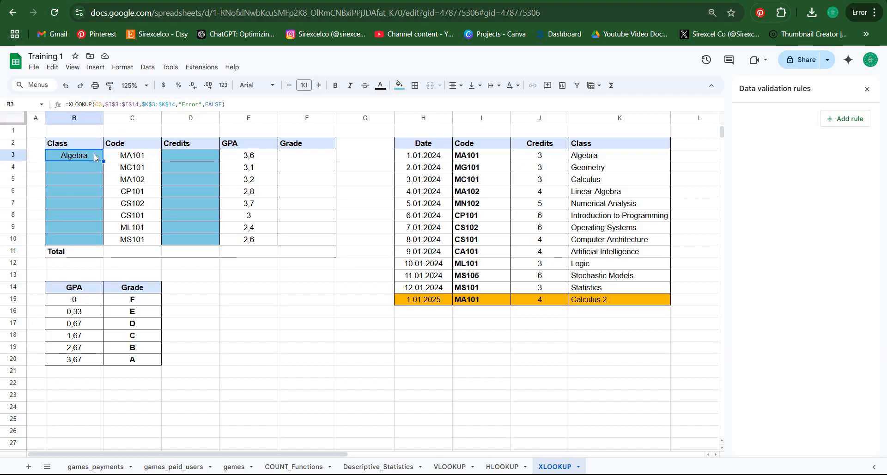
key(ctrl+c)
shift+click(85, 239)
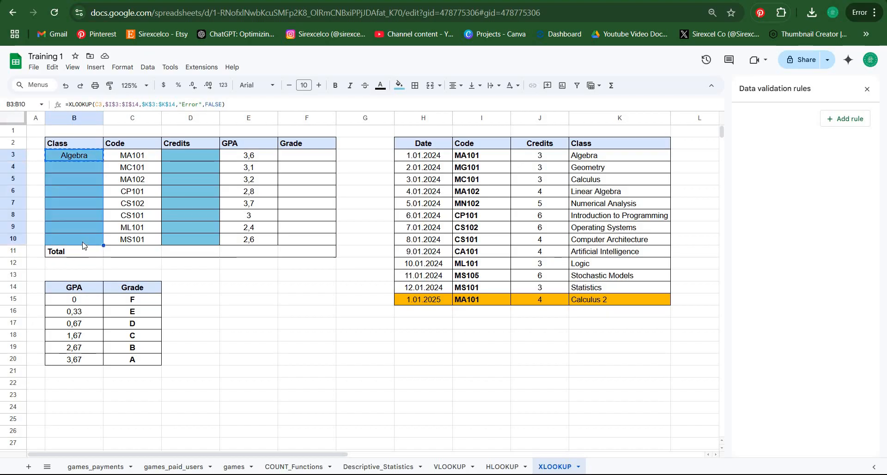
right_click(156, 230)
mouse_move(194, 217)
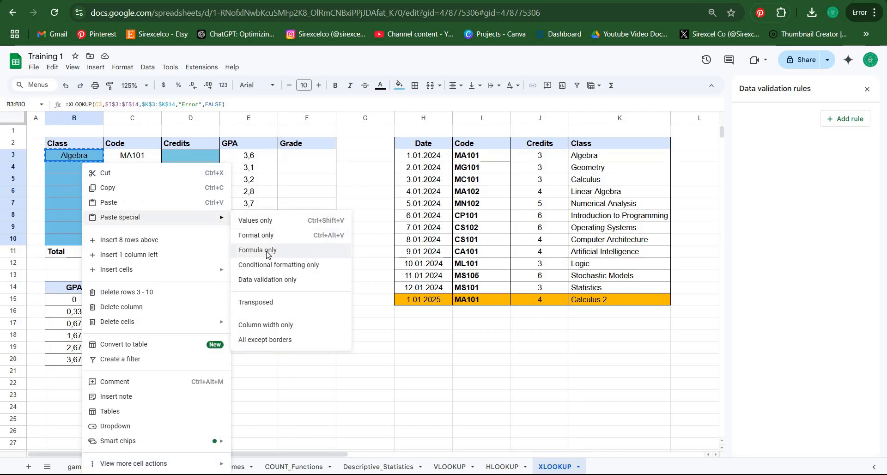
click(268, 254)
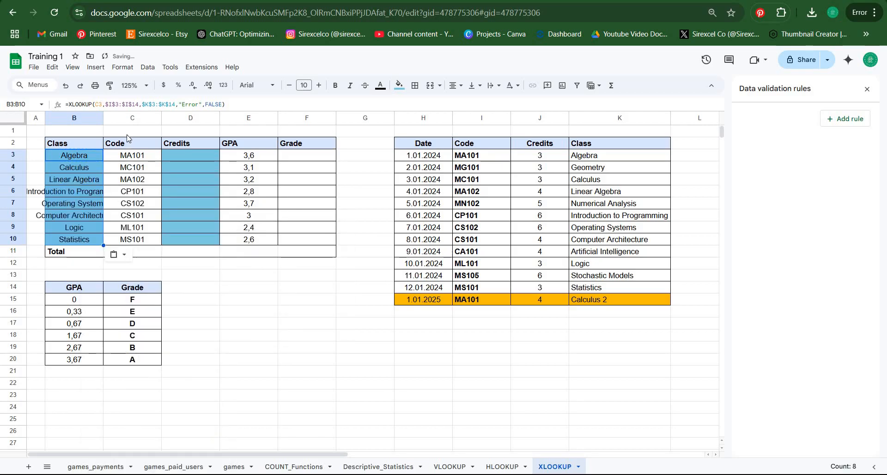
double_click(103, 118)
Step: Test the missing-value argument of B3's formula by entering the code GDSTGDSHGS in C3, and undo that entry
click(196, 158)
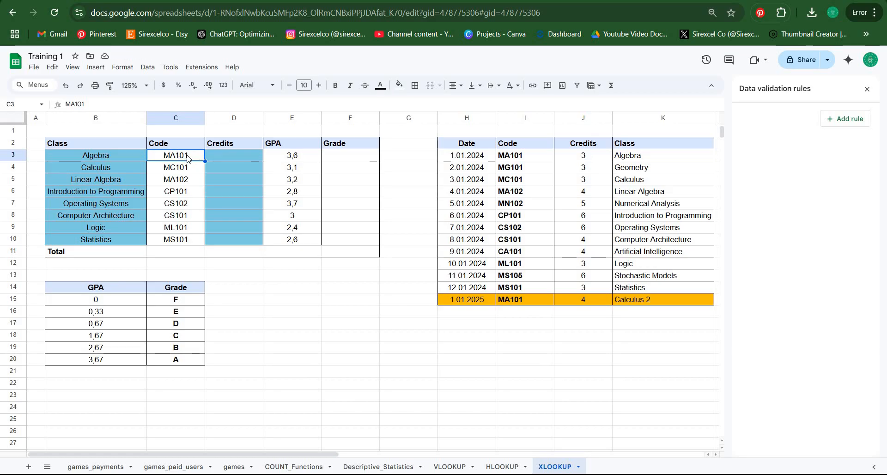
text(GDSTGDSHGS)
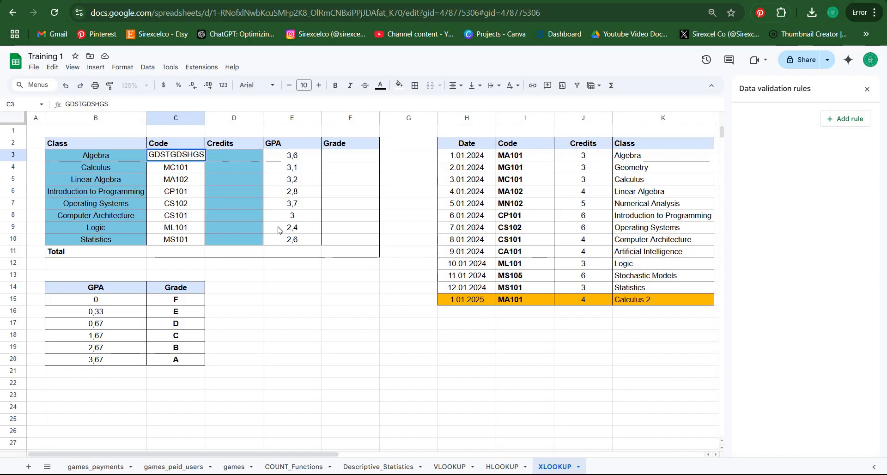
key(Return)
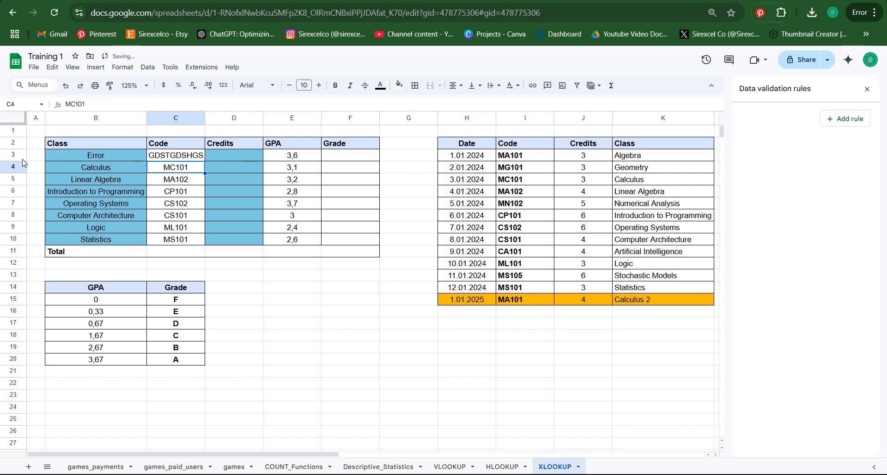
click(95, 157)
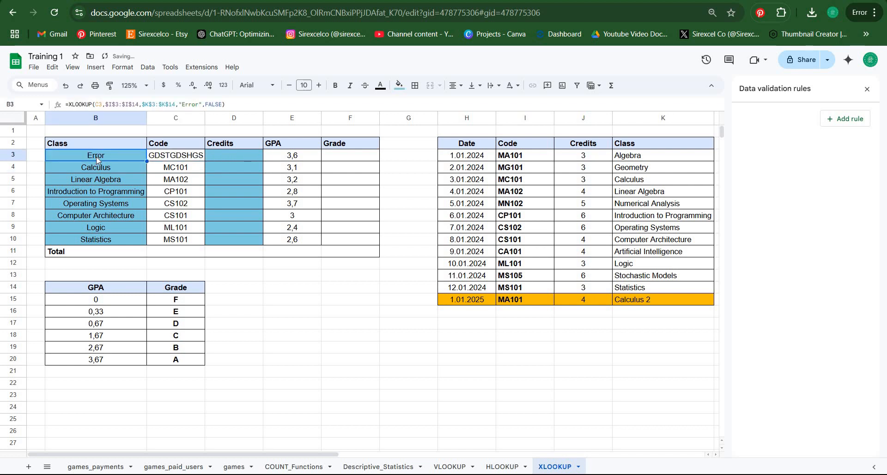
click(189, 104)
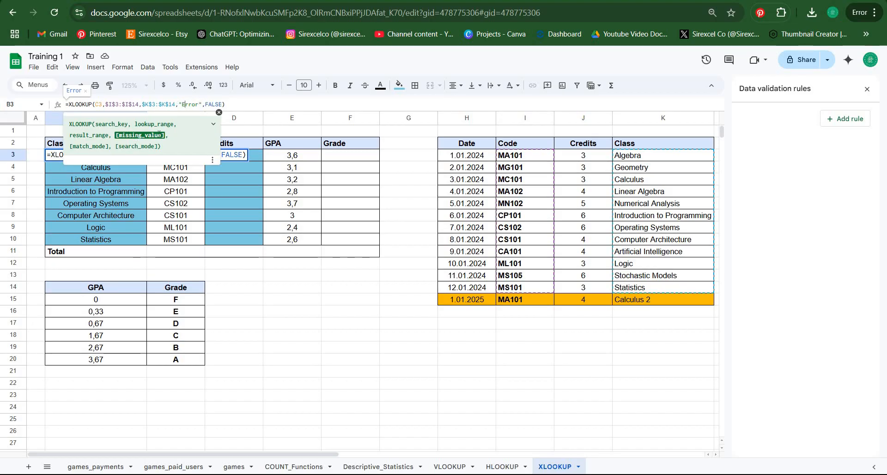
key(Escape)
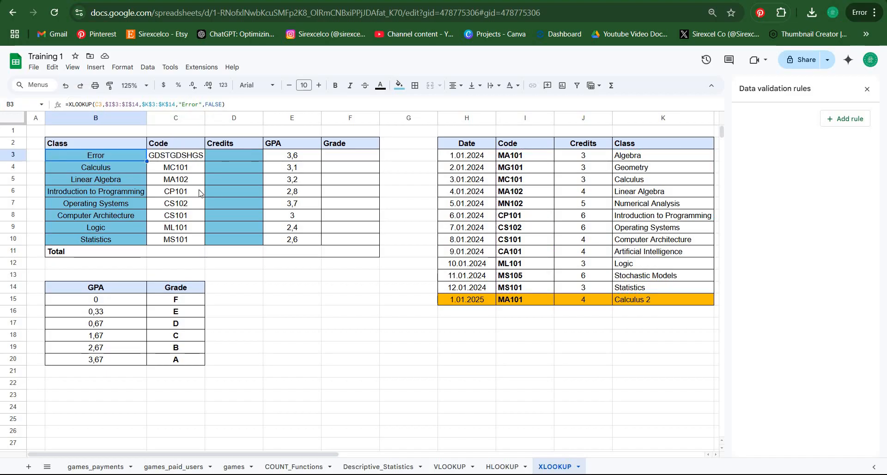
key(ctrl+z)
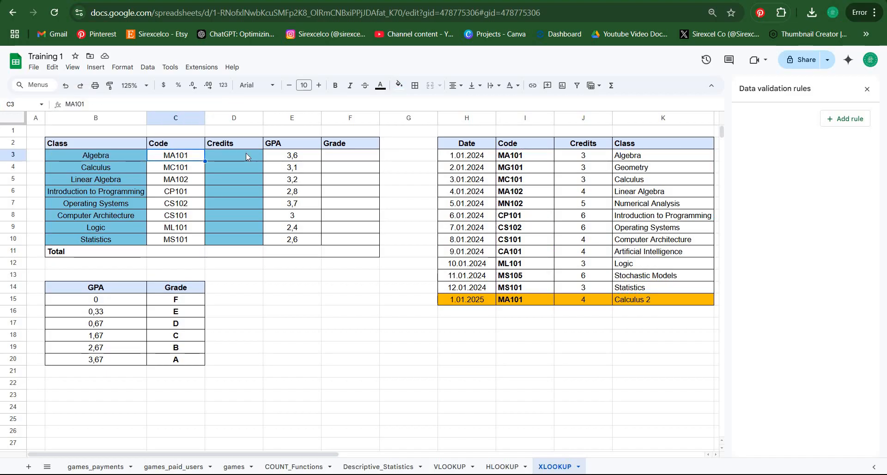
click(139, 156)
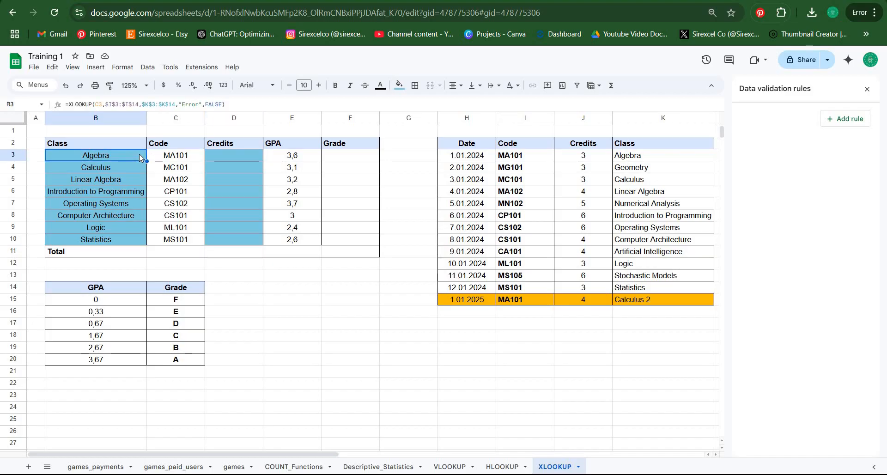
click(232, 154)
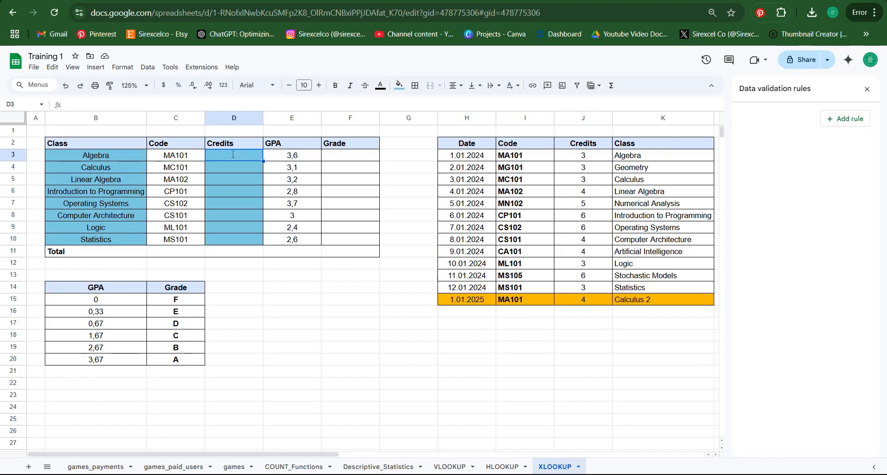
text(=XLOOKUP()
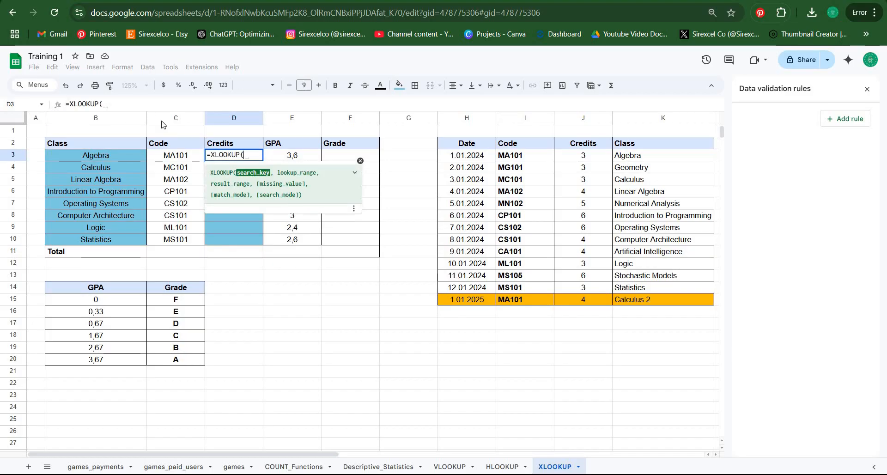
click(198, 154)
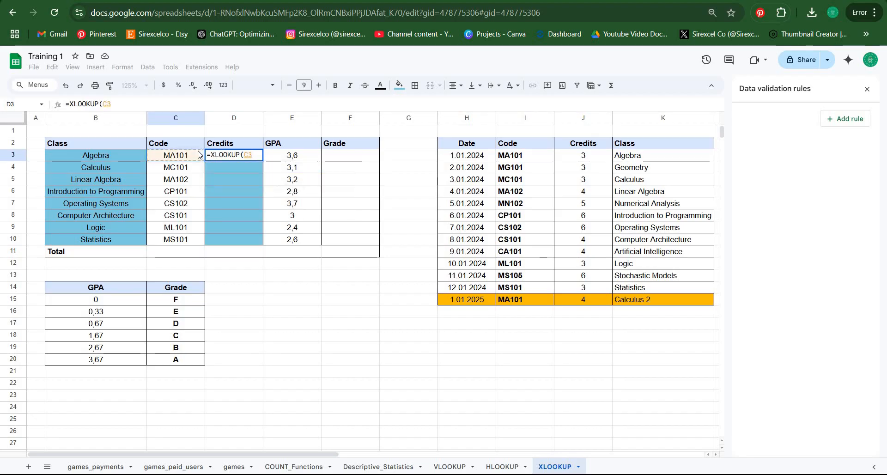
text(,)
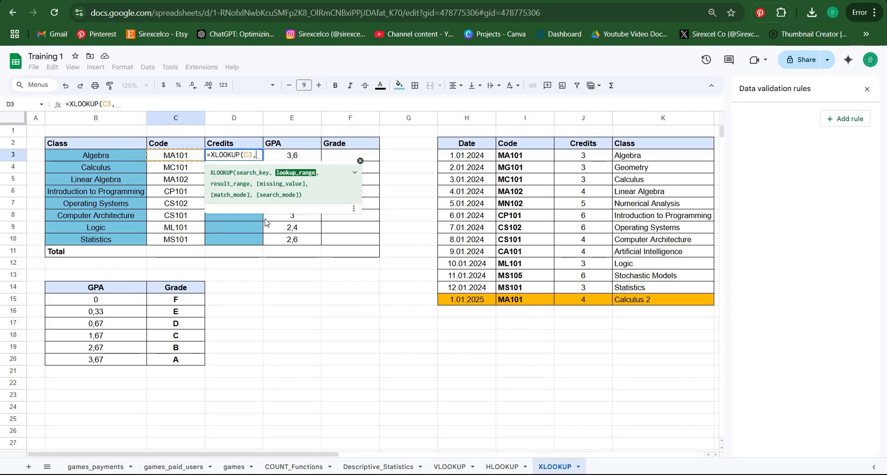
key(Escape)
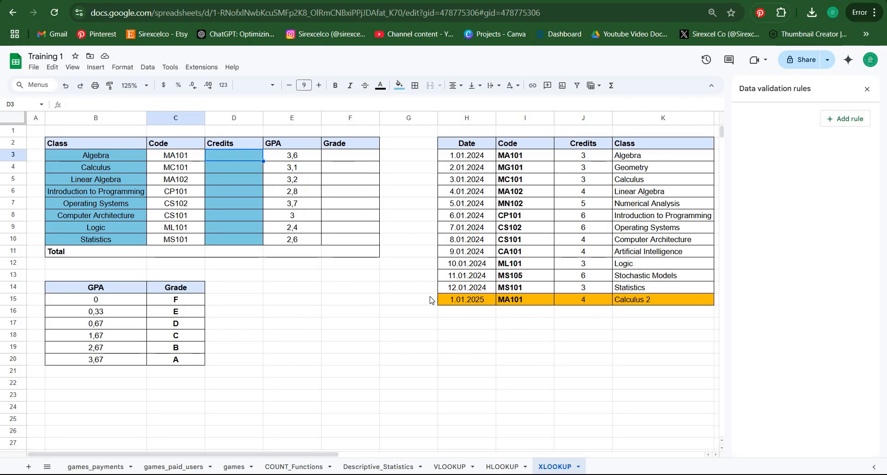
Step: Examine the Code and Credits columns of the VLOOKUP sheet's lookup table and the Quantity row on the HLOOKUP sheet
click(459, 464)
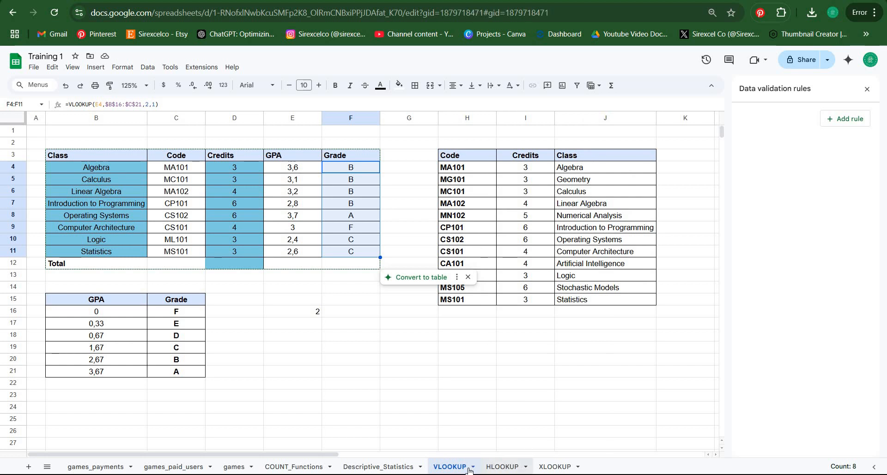
click(504, 467)
click(455, 466)
click(479, 170)
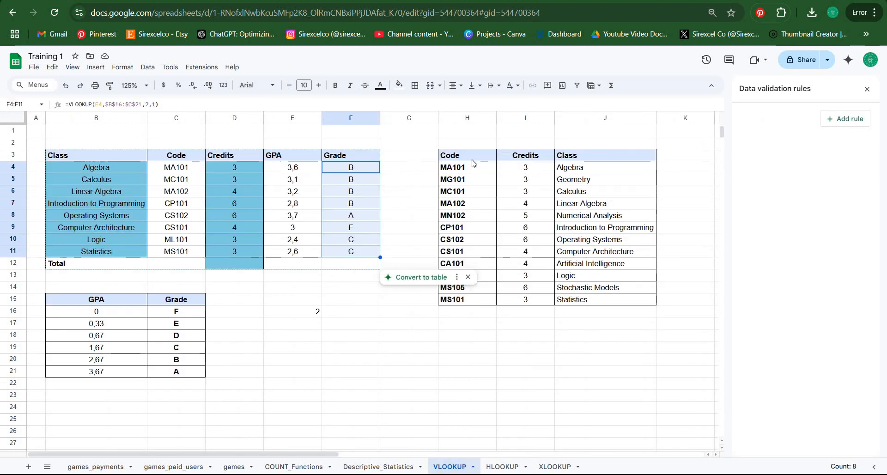
shift+click(475, 276)
click(523, 166)
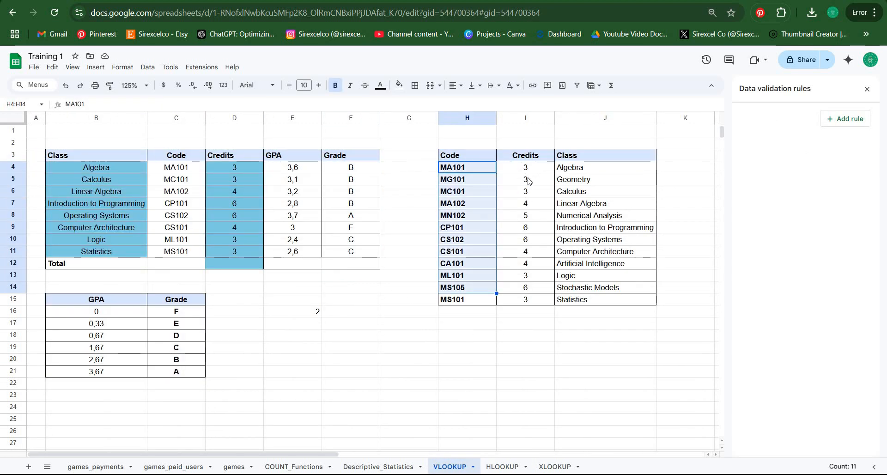
shift+click(525, 275)
click(499, 465)
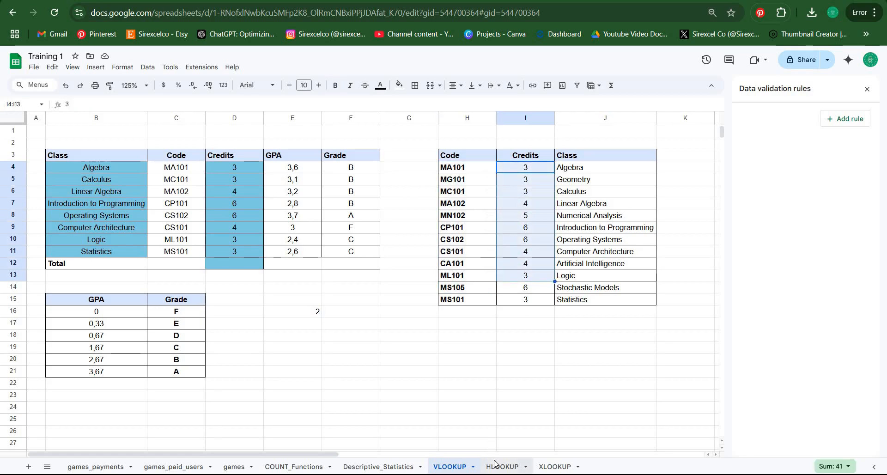
click(153, 157)
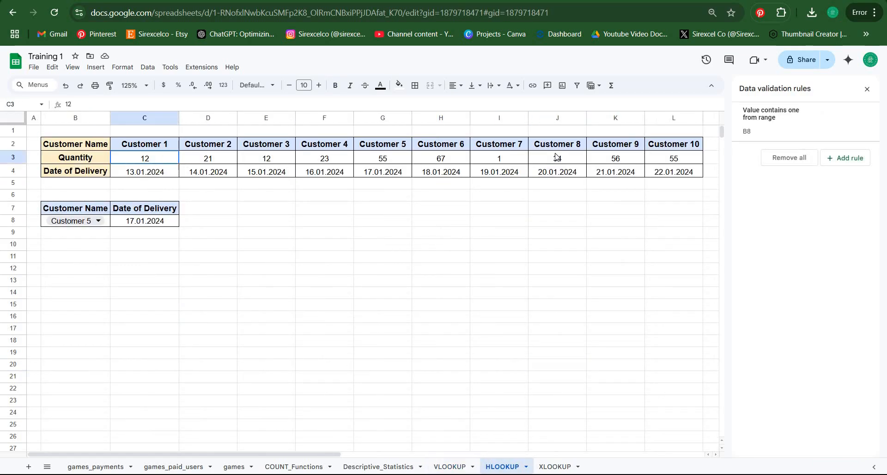
shift+click(559, 159)
Step: On the VLOOKUP sheet, copy the MA101 row H4:J4 to H16, directly below the lookup table
click(457, 466)
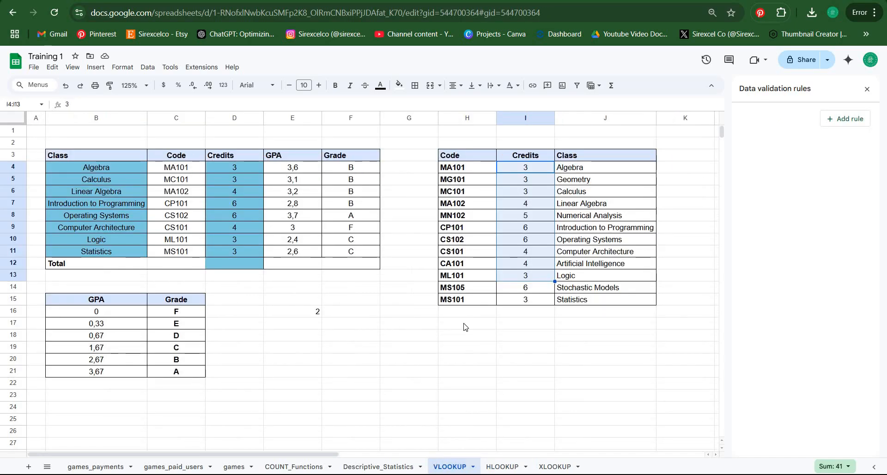
click(463, 315)
drag(469, 171, 571, 177)
key(ctrl+c)
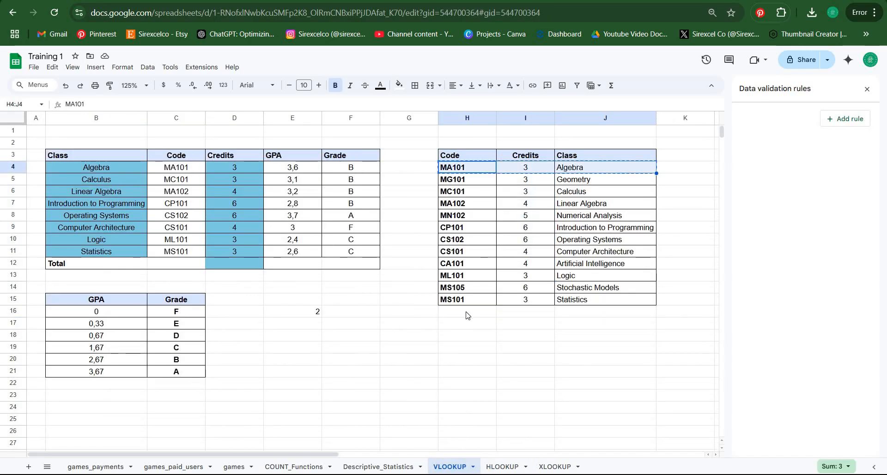
click(466, 311)
key(ctrl+v)
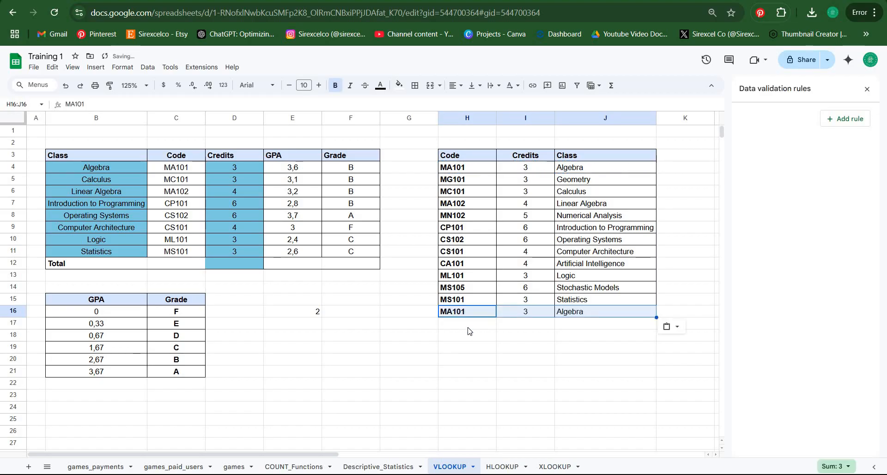
Step: Set the copied row's credits in I16 to 4 and its class in J16 to FREGEWR
click(525, 317)
text(4)
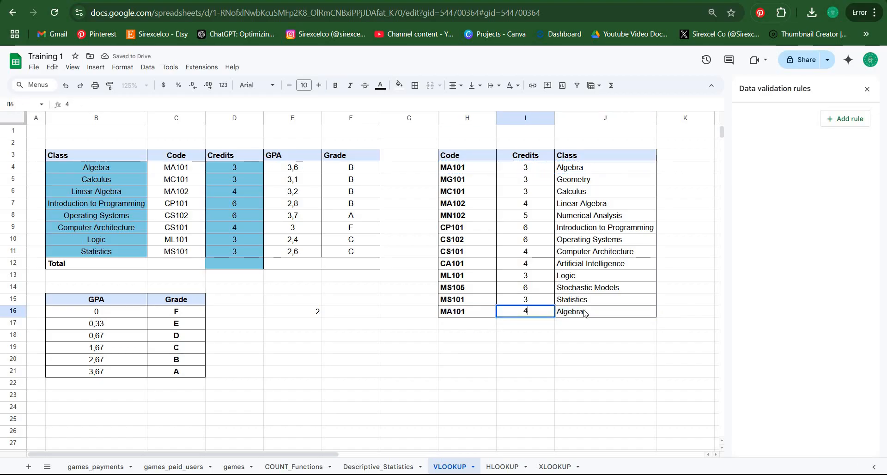
click(584, 310)
text(FREGEWR)
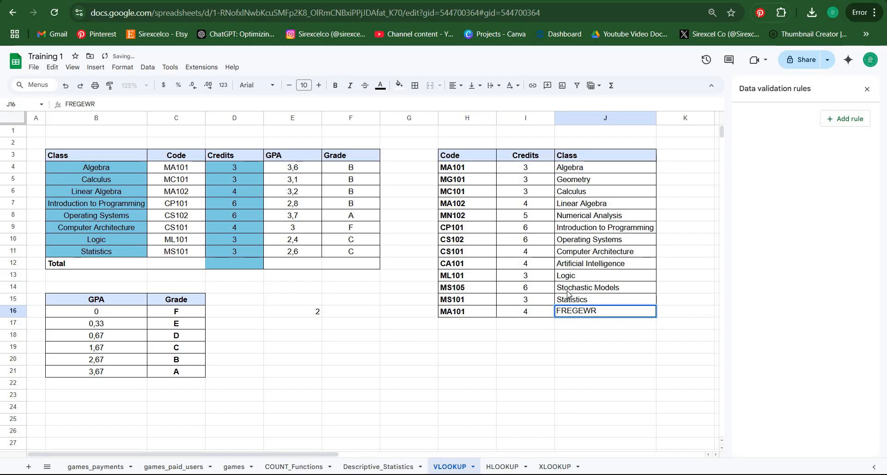
click(572, 327)
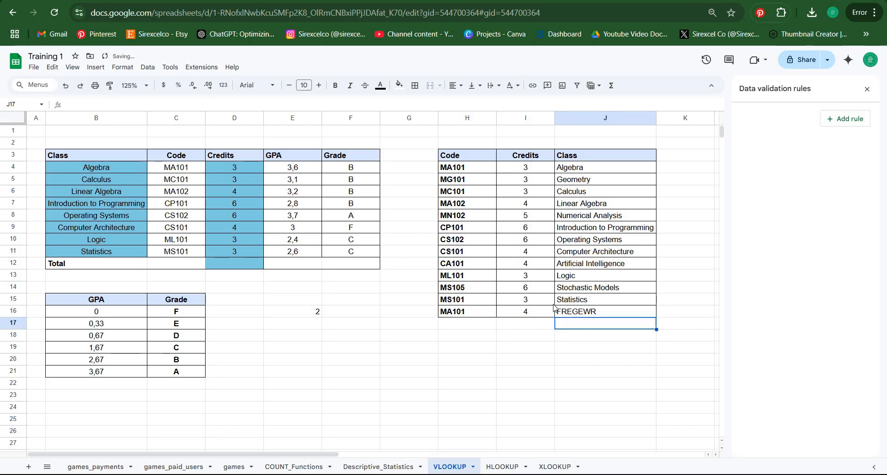
Step: Examine the formulas in B4 and D4 against the repeated MA101 code in H16:J16, and the Quantity row on the HLOOKUP sheet
click(144, 170)
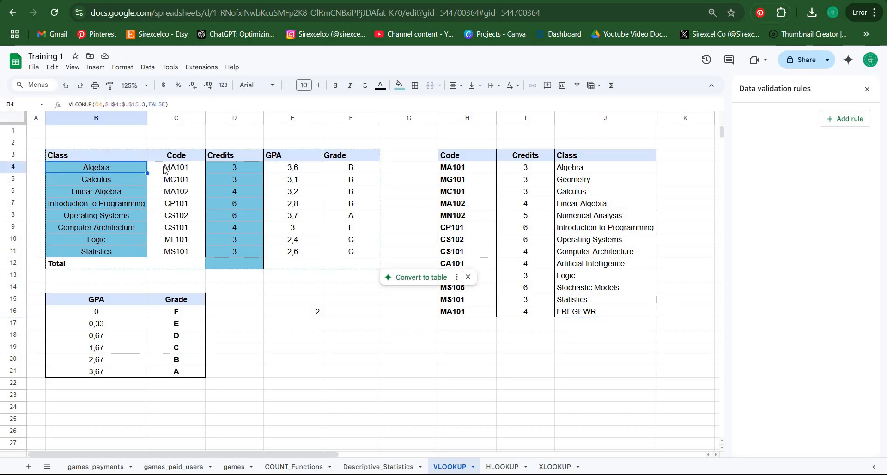
click(228, 173)
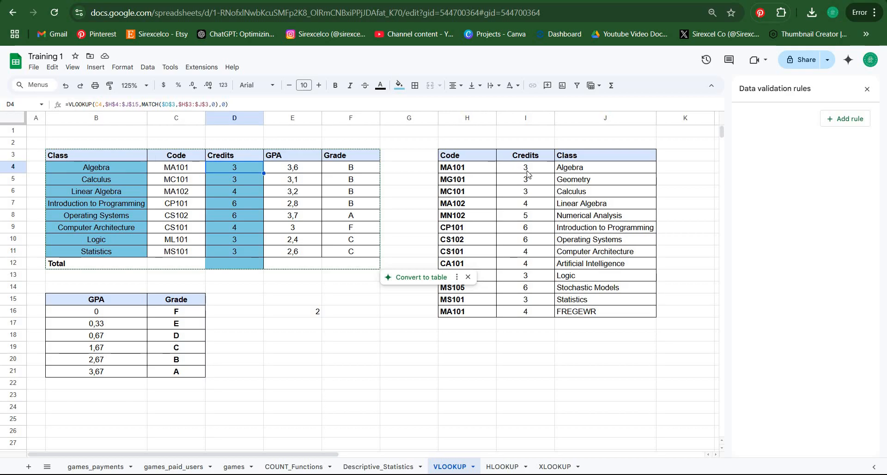
click(464, 171)
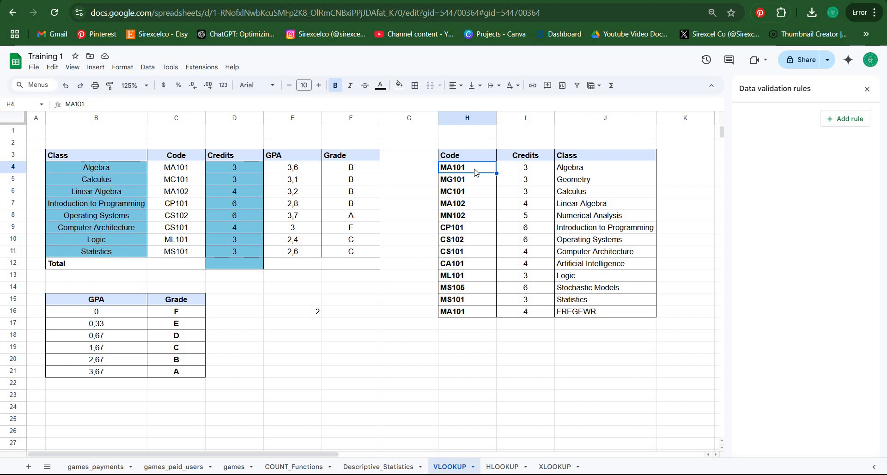
drag(476, 169, 447, 314)
click(447, 314)
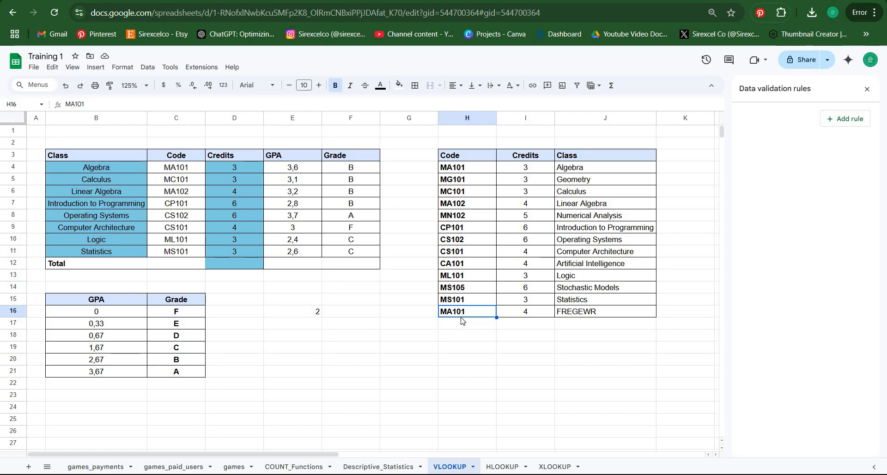
shift+click(594, 315)
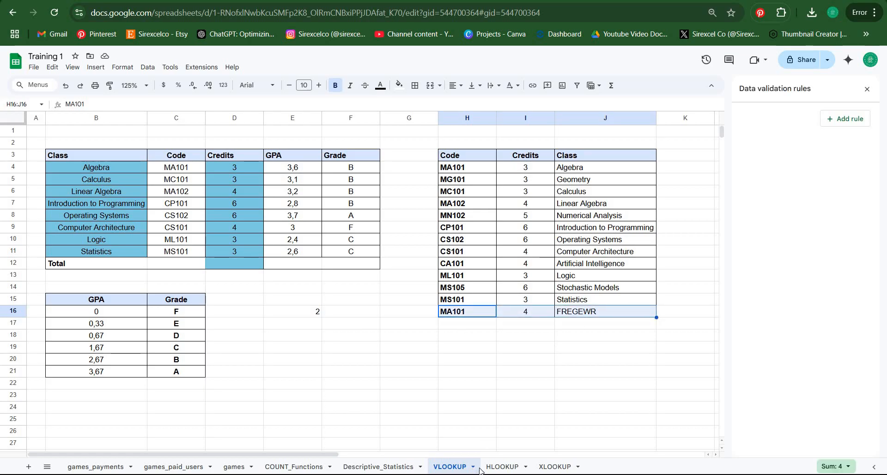
click(502, 466)
click(350, 260)
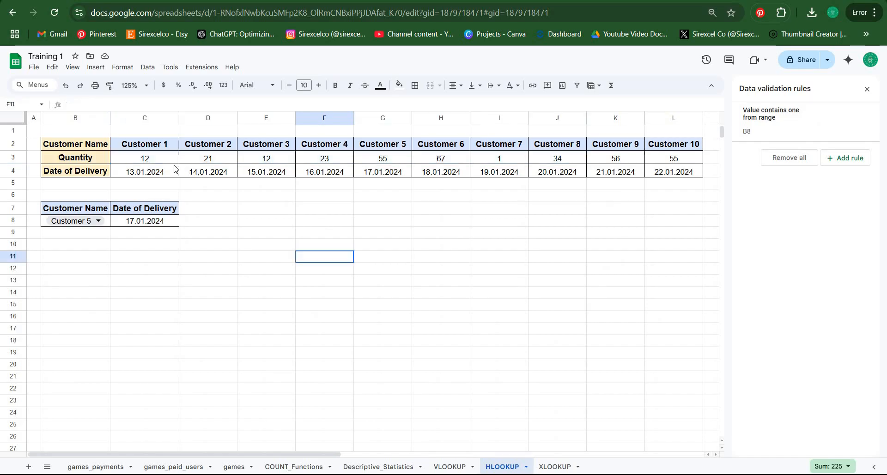
click(155, 161)
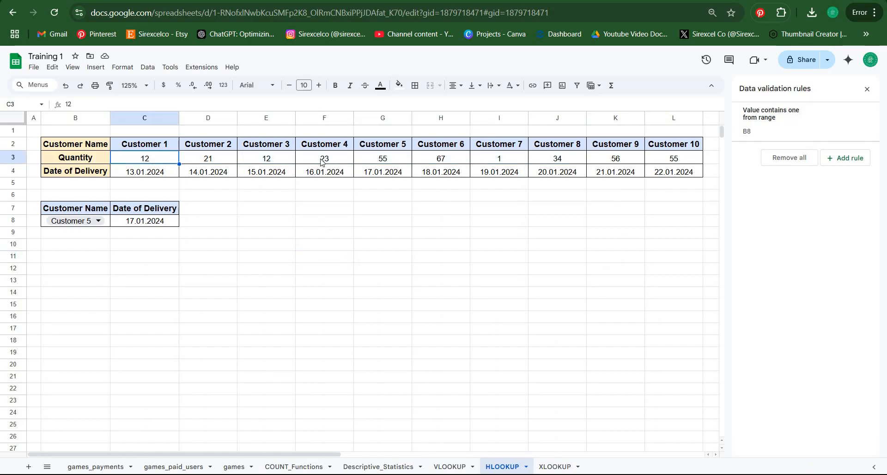
drag(208, 159, 673, 159)
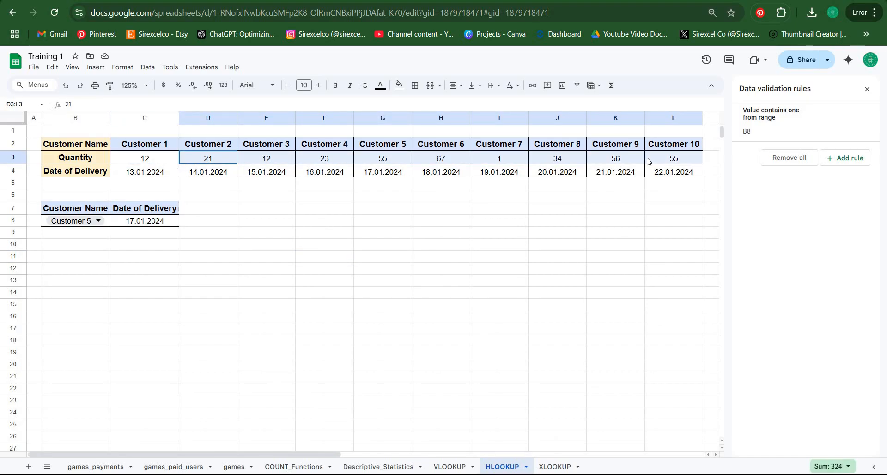
click(572, 342)
Step: On the XLOOKUP sheet, start an XLOOKUP formula in Credits cell D3 with C3 as the search key
click(556, 466)
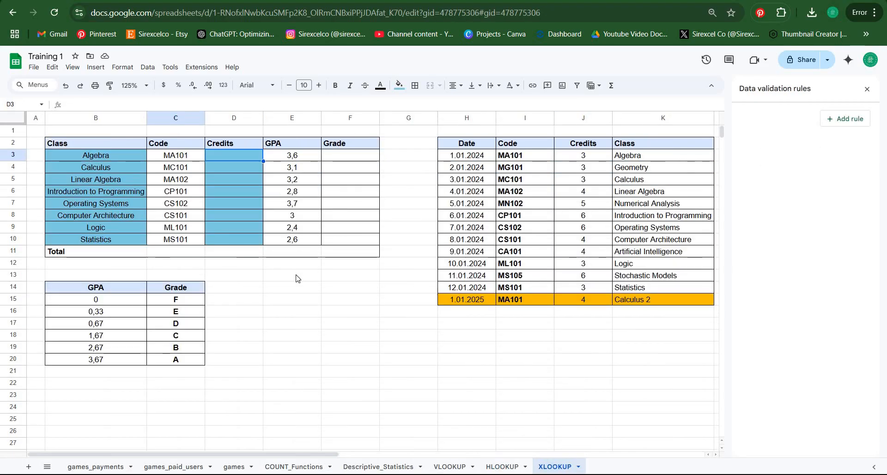
click(296, 276)
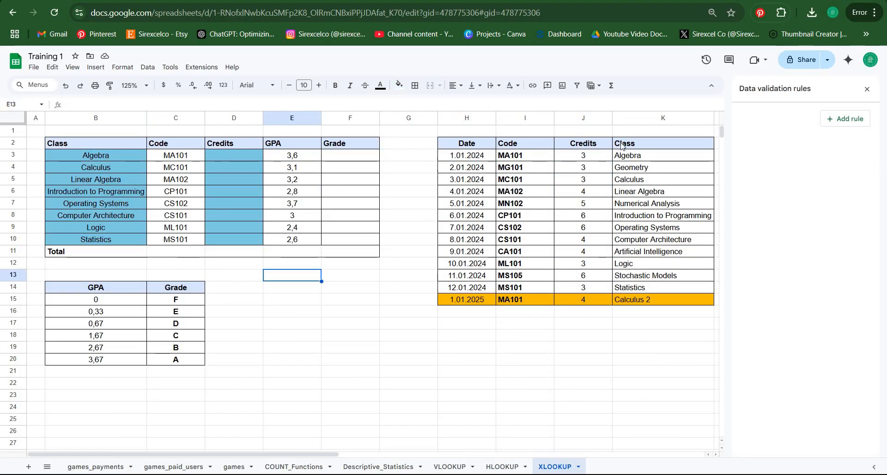
drag(527, 155, 531, 228)
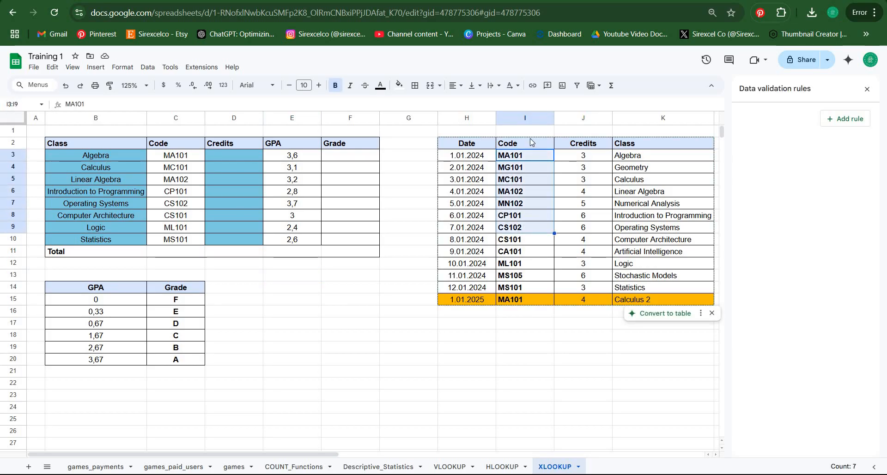
click(226, 156)
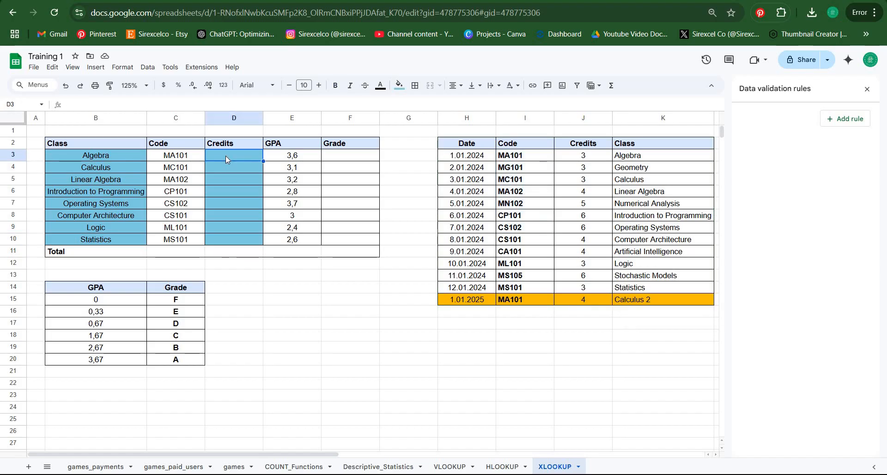
text(=)
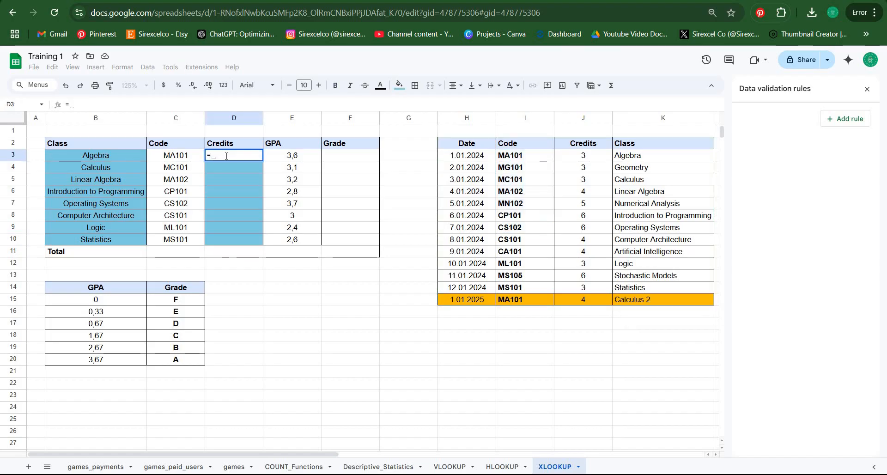
text(XLOO)
key(Tab)
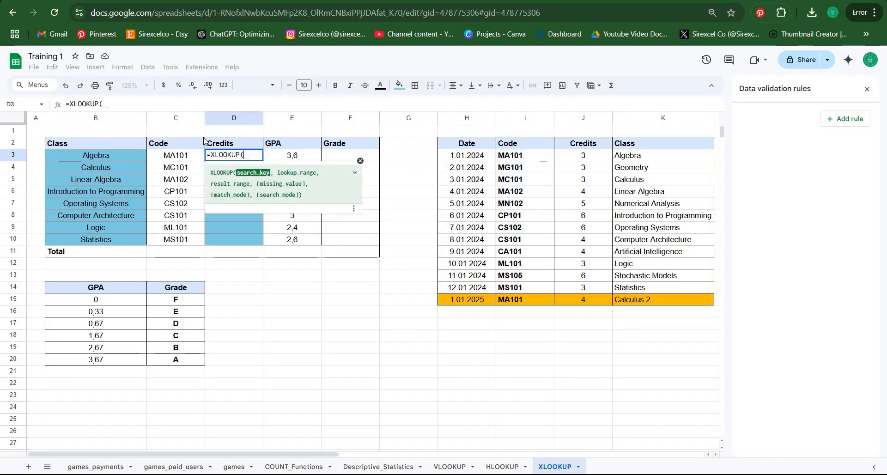
click(193, 158)
text(,)
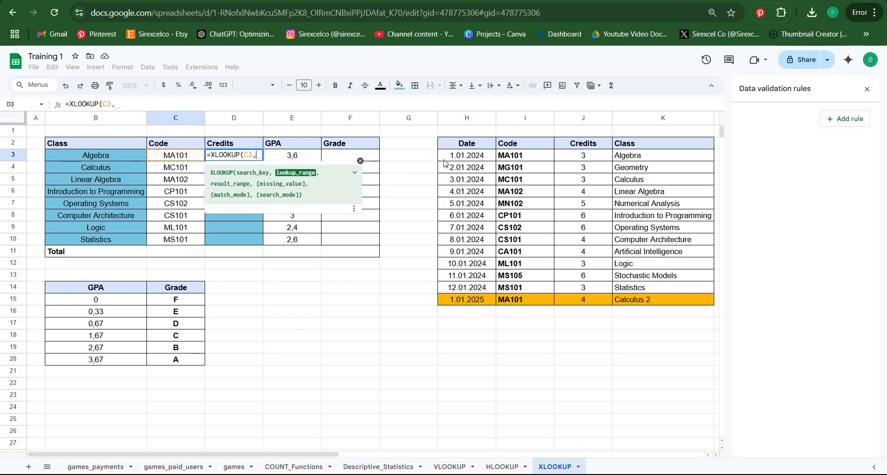
Step: Add absolute lookup range $I$3:$I$15 and result range $K$3:$K$15 to the XLOOKUP formula in D3
drag(530, 160, 523, 300)
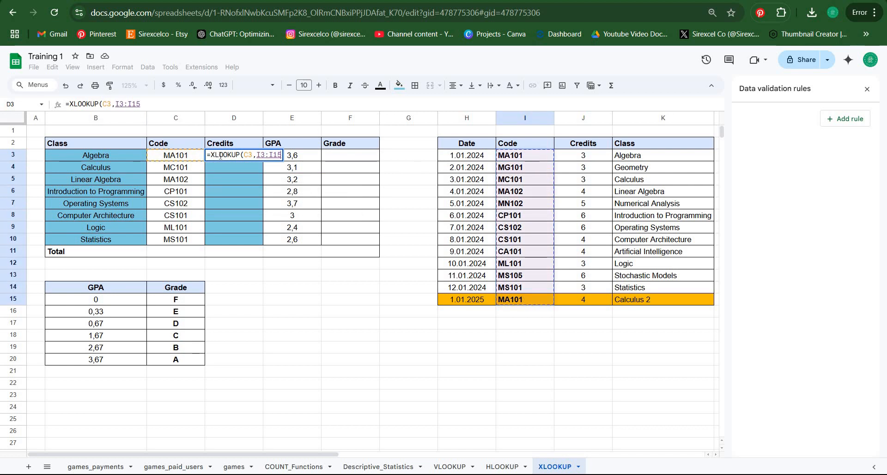
key(F4)
text(,)
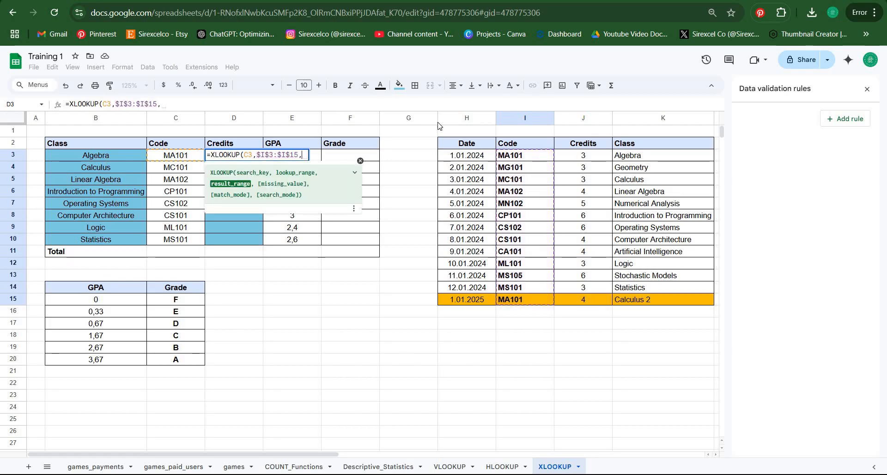
drag(649, 159, 654, 305)
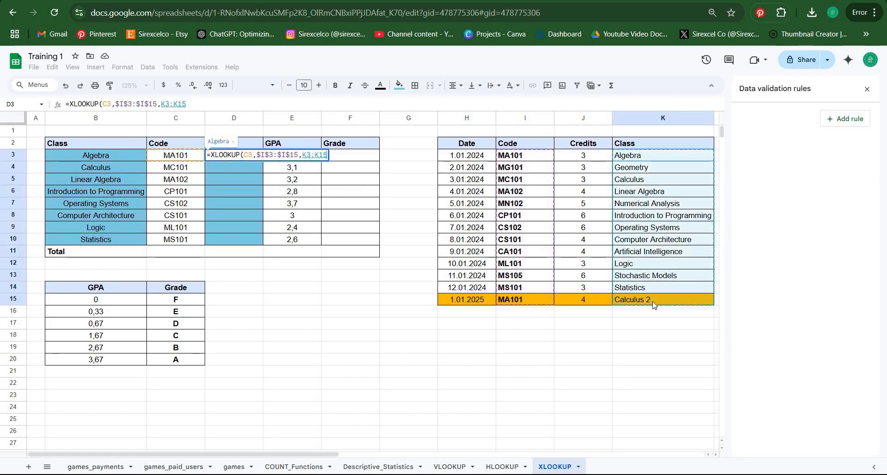
key(F4)
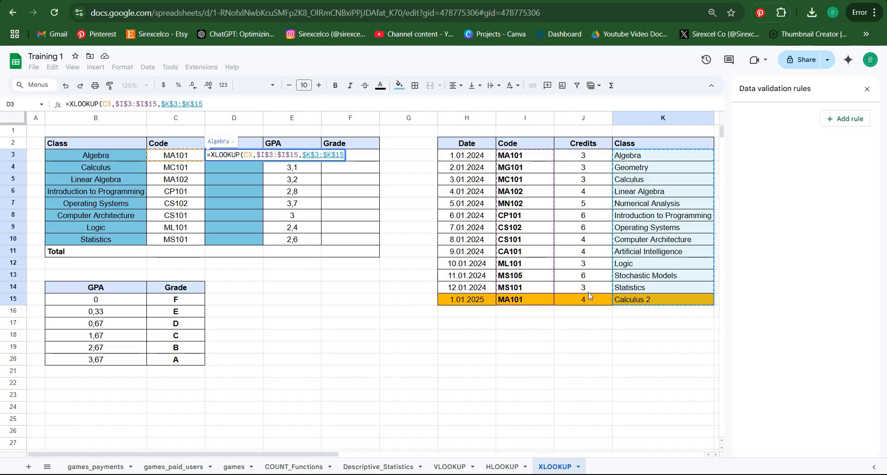
text(,)
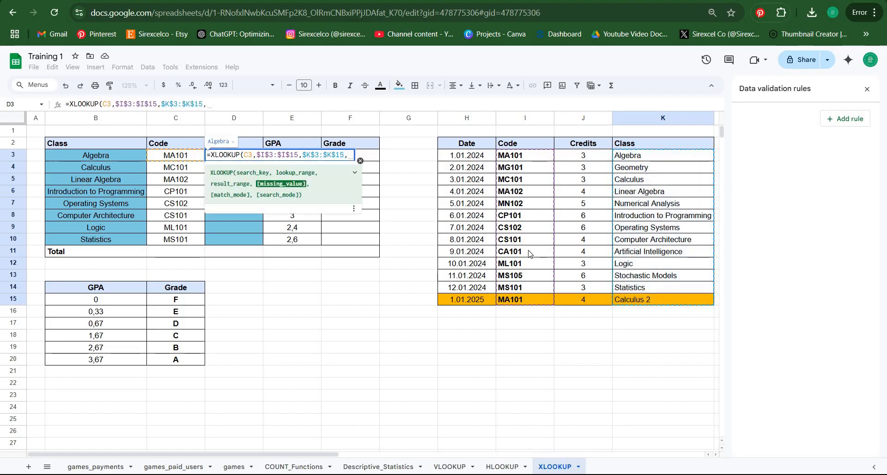
Step: Complete the D3 XLOOKUP with missing value "error", match mode 0 and search mode 1
text("error")
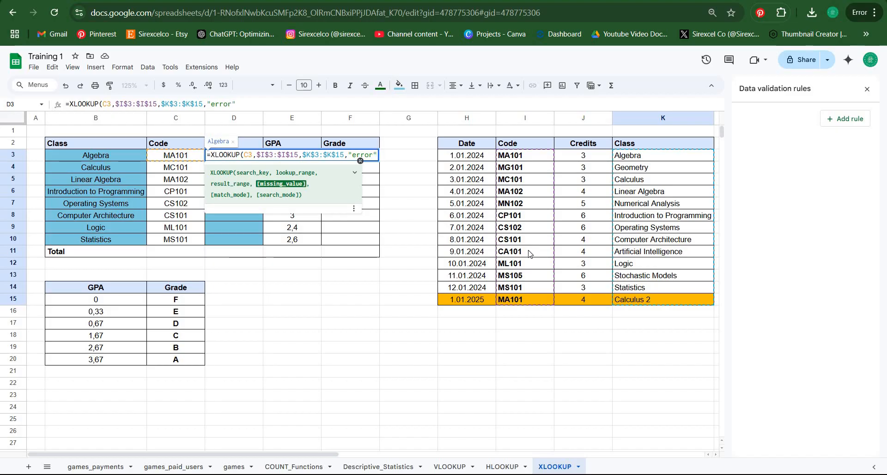
text(,)
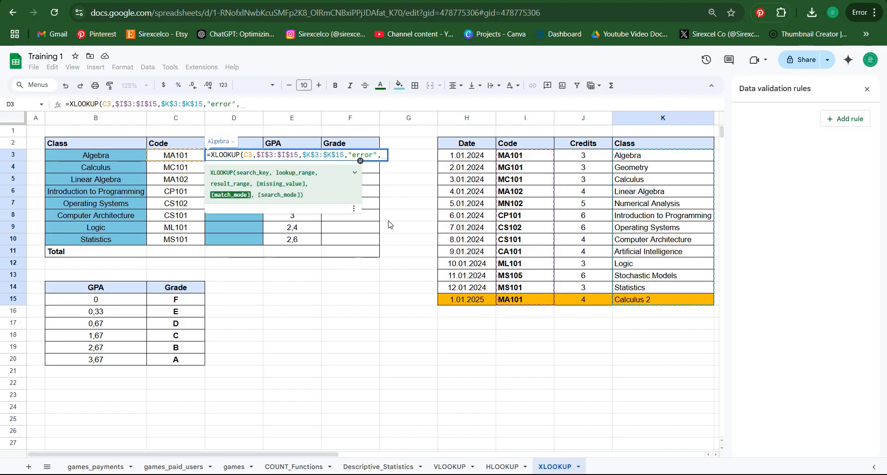
text(0)
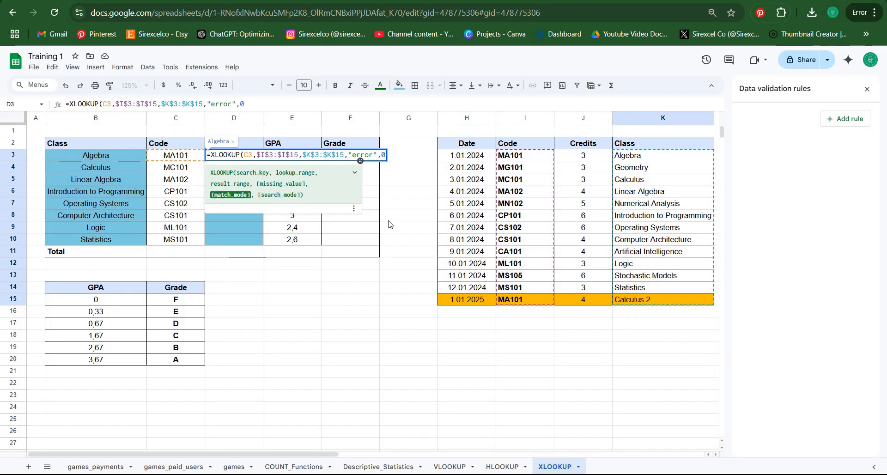
text(,)
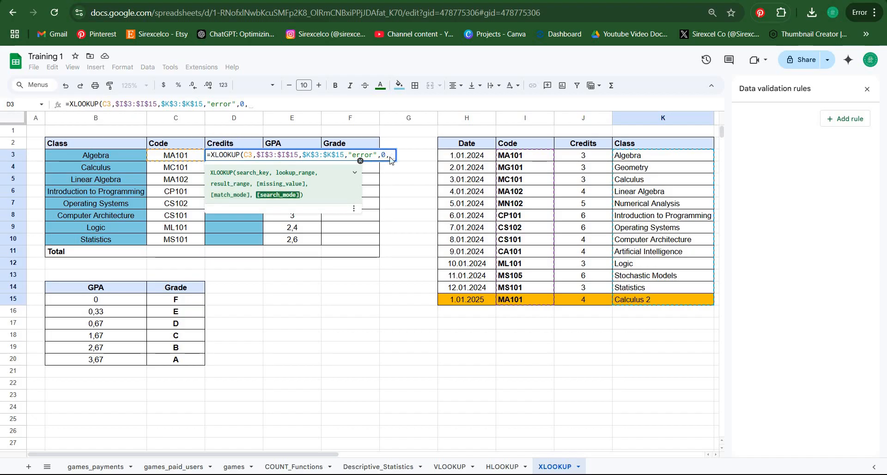
text(1)
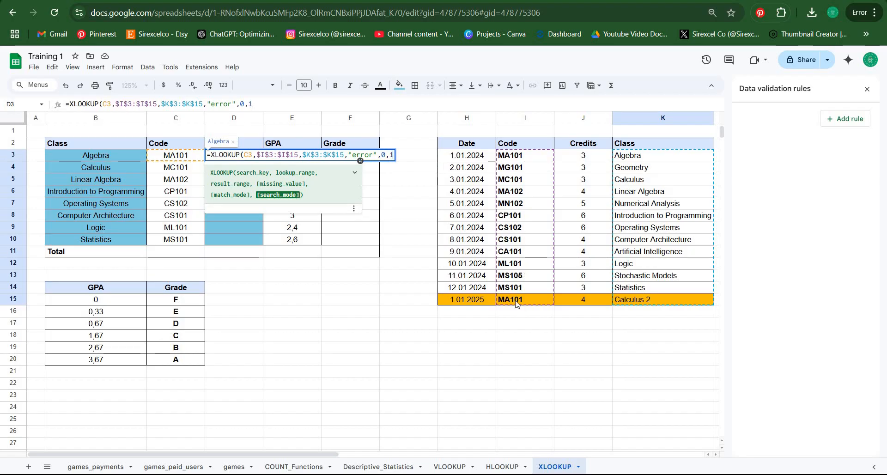
text())
key(Return)
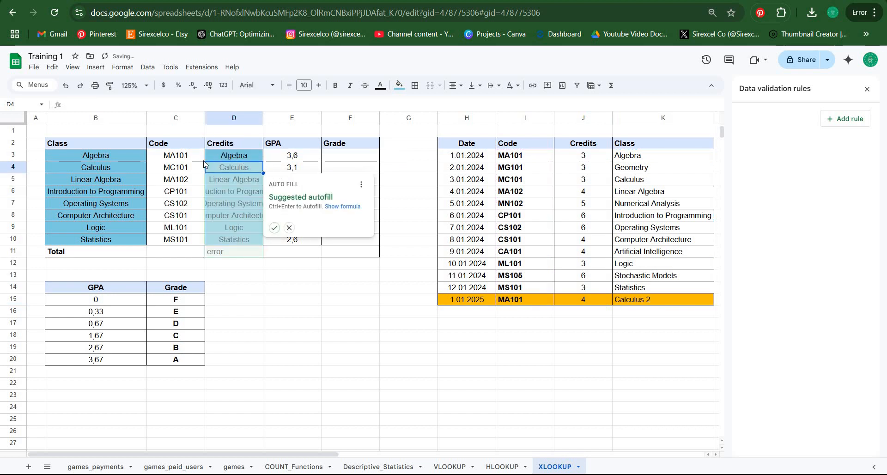
Step: Change the result range of the XLOOKUP in D3 to the Credits column, $J$3:$J$15
click(637, 158)
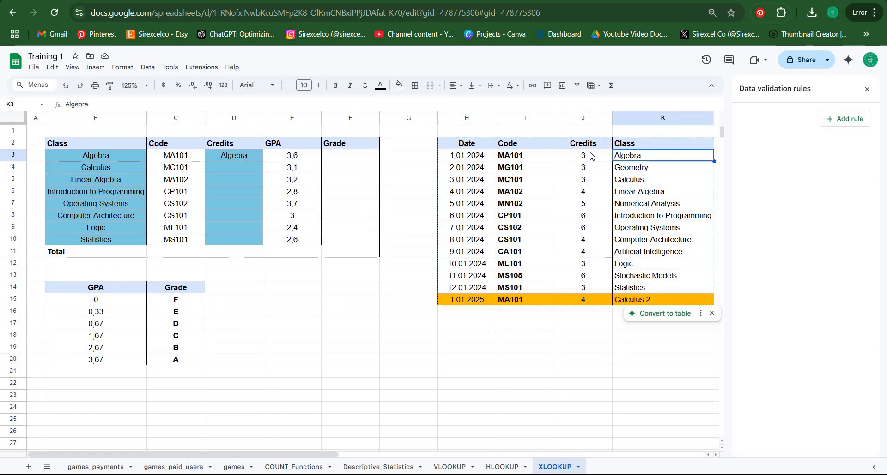
click(249, 155)
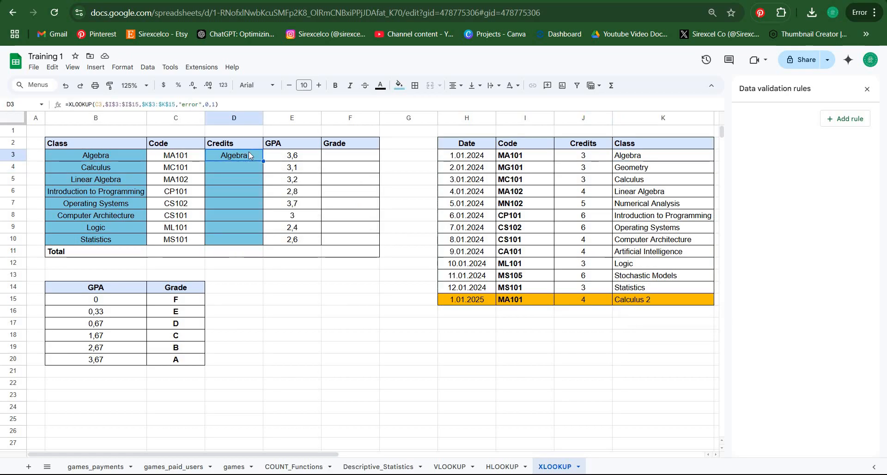
click(174, 104)
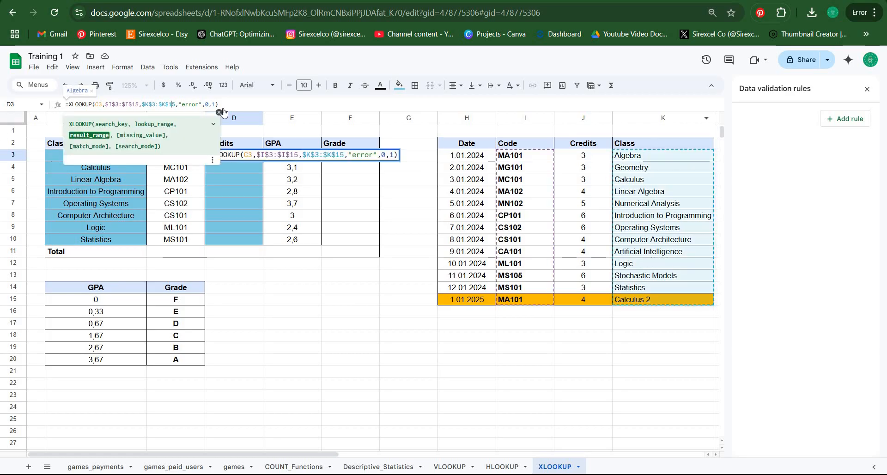
click(147, 104)
key(BackSpace)
text(J)
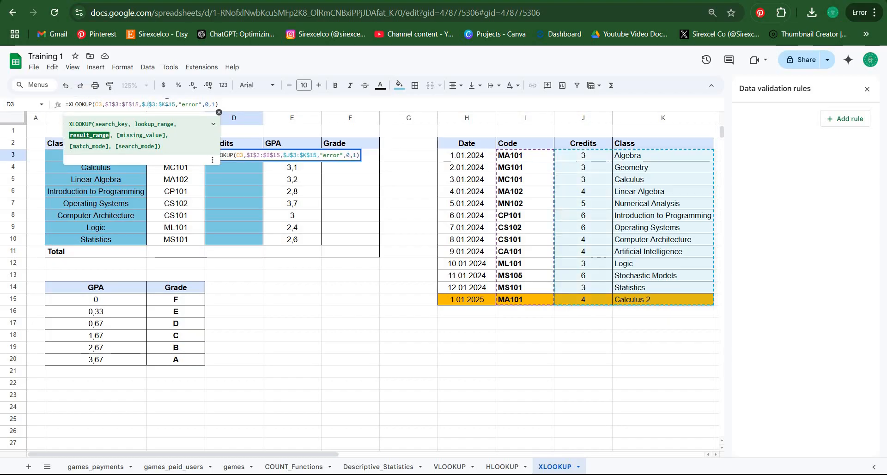
key(BackSpace)
text(J)
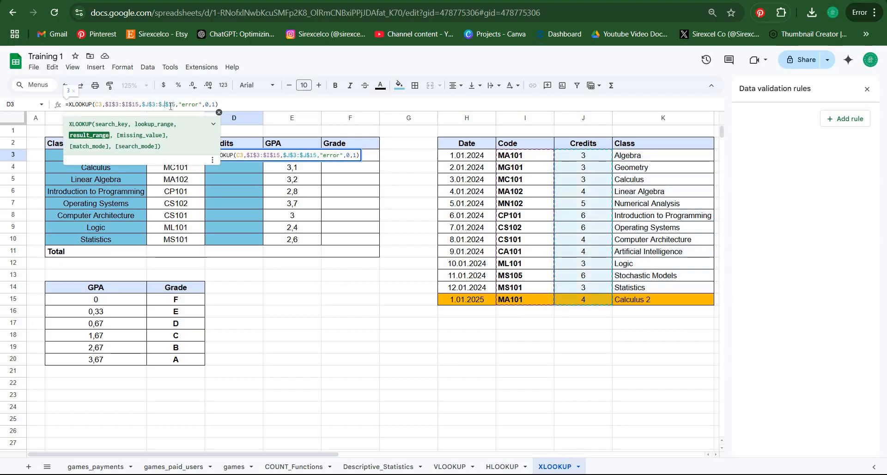
key(Return)
key(Up)
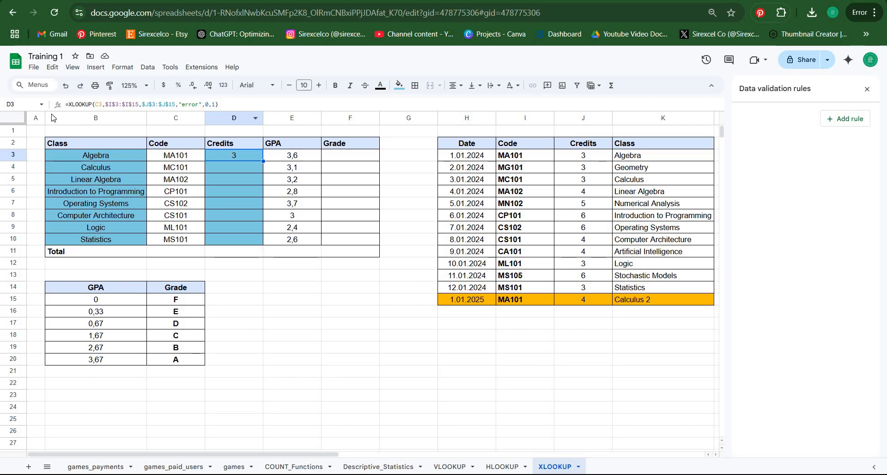
Step: Set the search mode of the XLOOKUP in D3 to -1 so it searches from the last entry upward
click(582, 157)
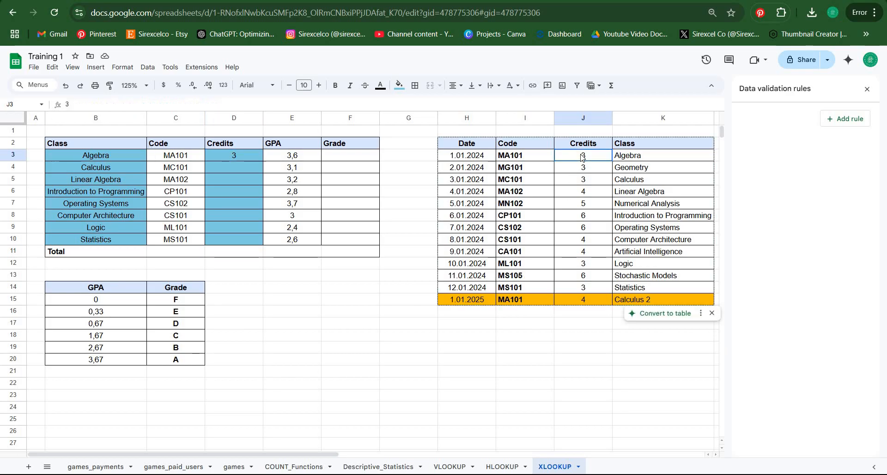
click(245, 152)
click(212, 104)
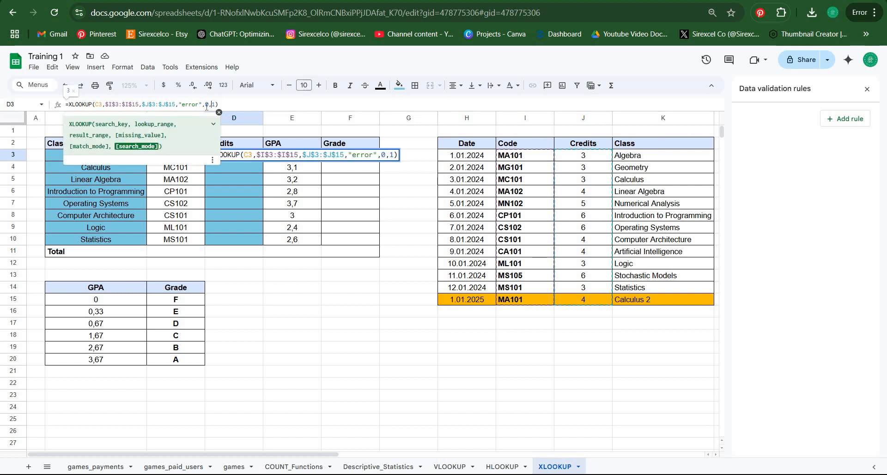
text(-)
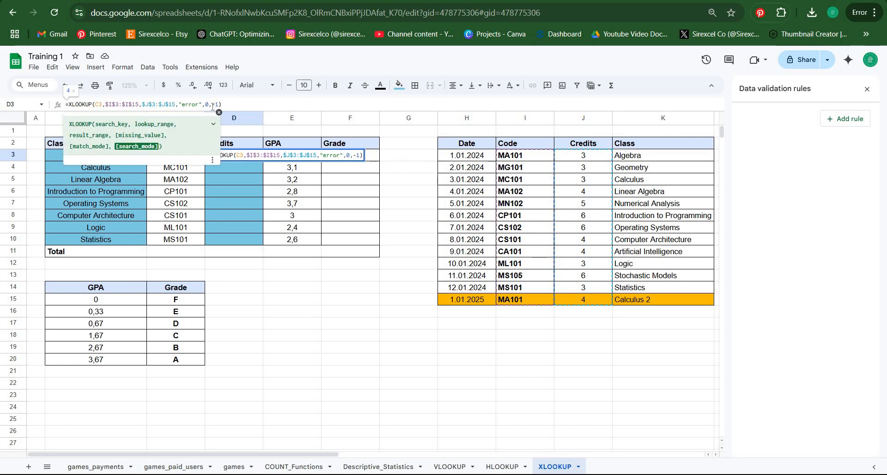
click(244, 102)
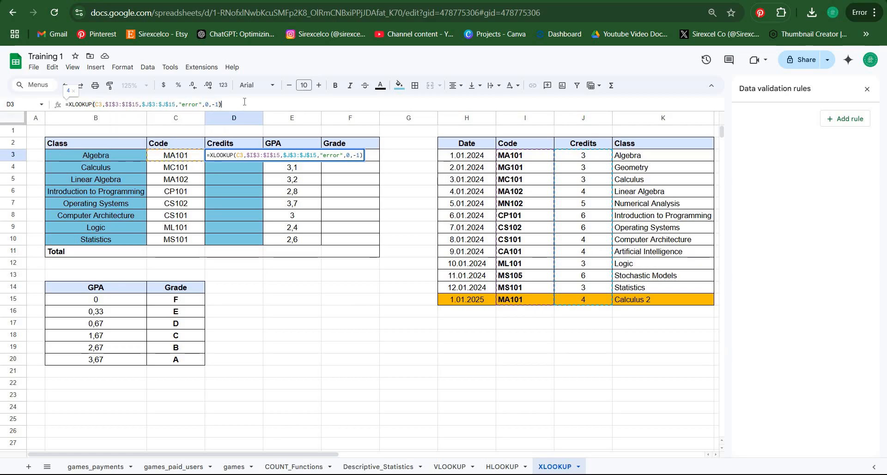
click(237, 160)
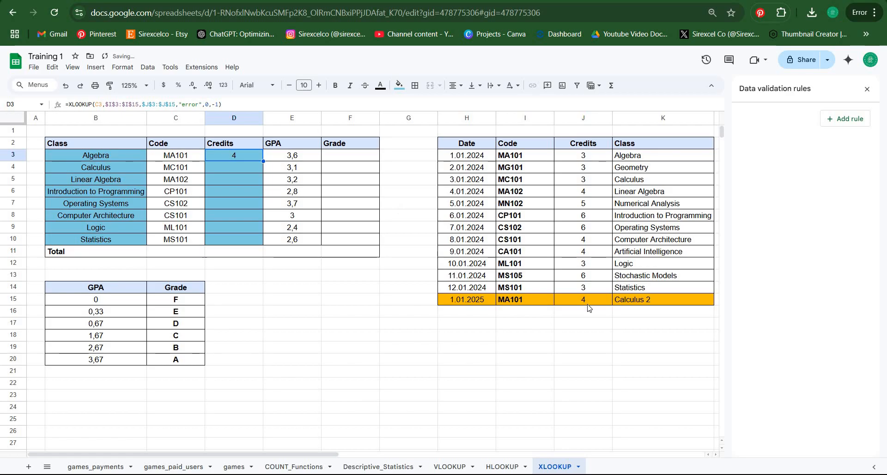
Step: Compare the credits of both MA101 entries, J3 and J15, tracing the search order through the lookup table
drag(583, 156, 586, 203)
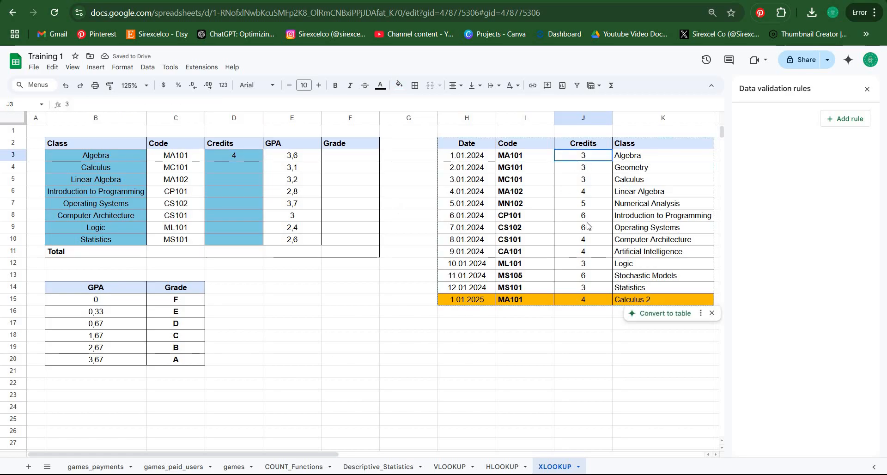
click(581, 335)
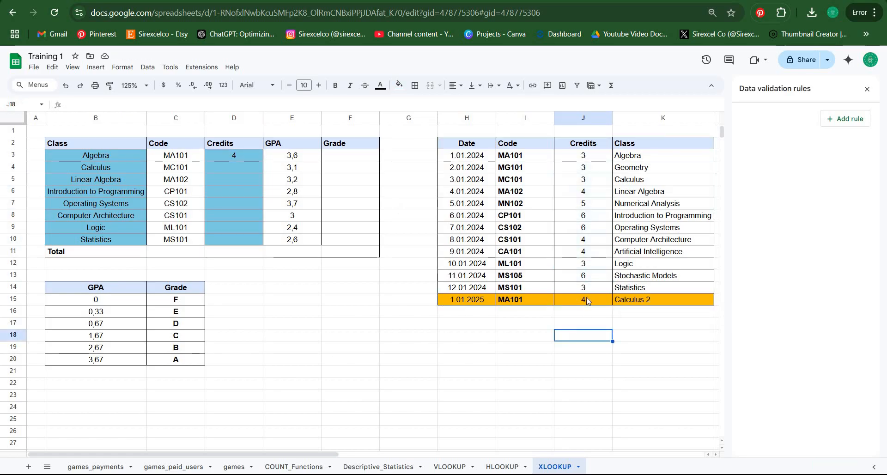
drag(586, 300, 584, 179)
click(529, 299)
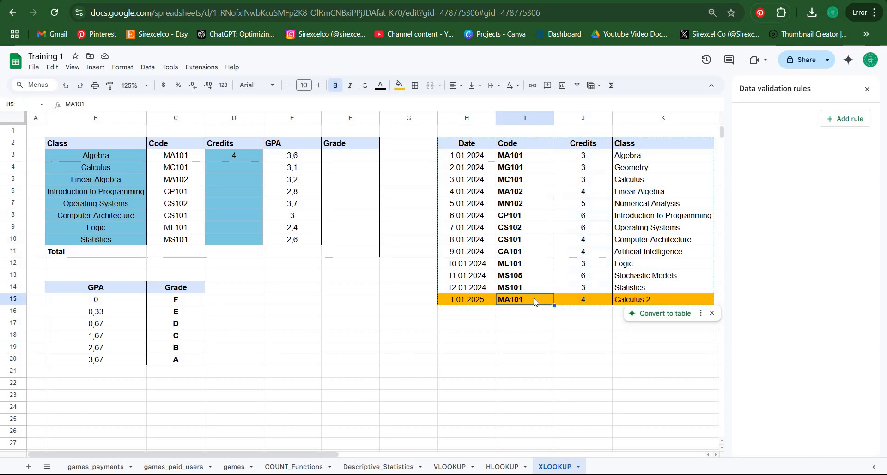
mouse_move(589, 300)
mouse_down()
mouse_move(589, 174)
mouse_move(590, 300)
mouse_up()
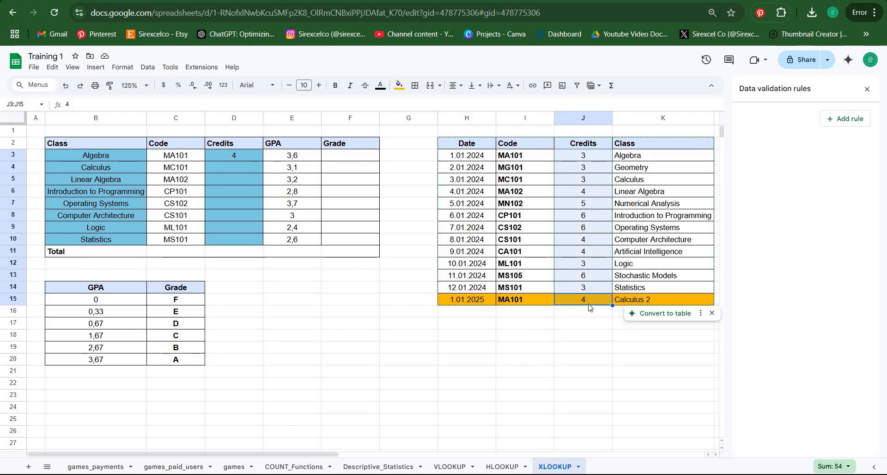
click(575, 301)
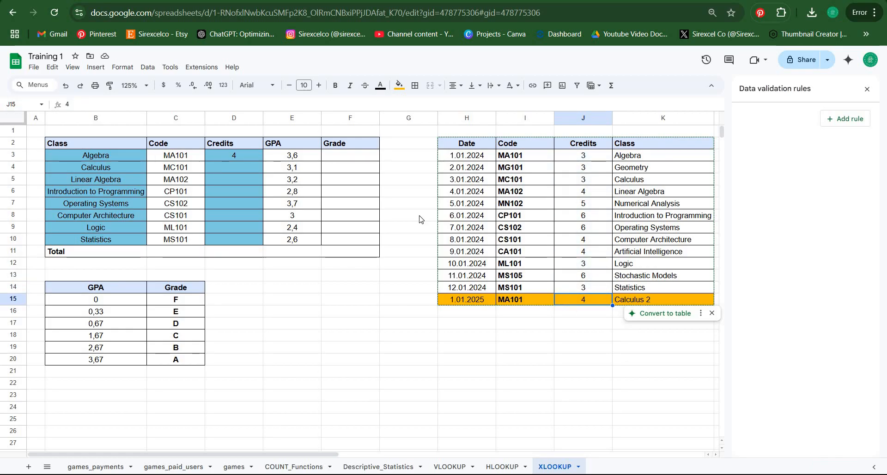
click(256, 161)
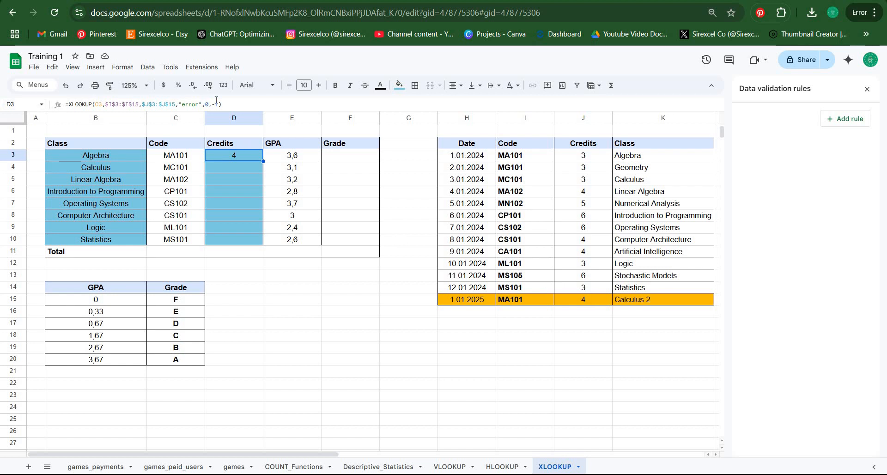
click(215, 103)
key(BackSpace)
drag(222, 105, 220, 106)
key(Escape)
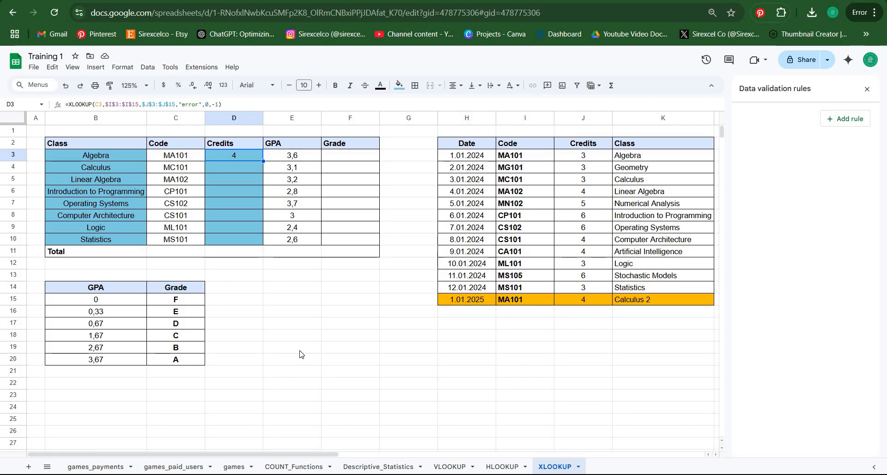
Step: Review the highlighted MA101 row H15:K15 and the search mode argument in D3, and return to the VLOOKUP sheet
click(619, 301)
click(300, 301)
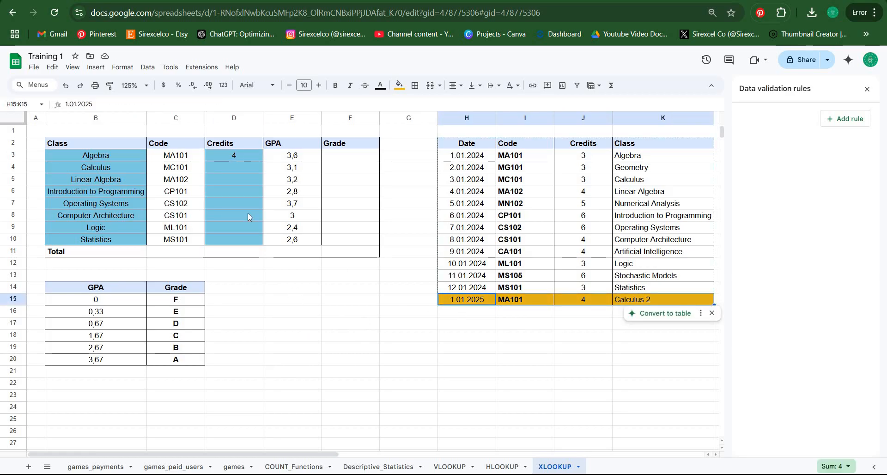
click(223, 157)
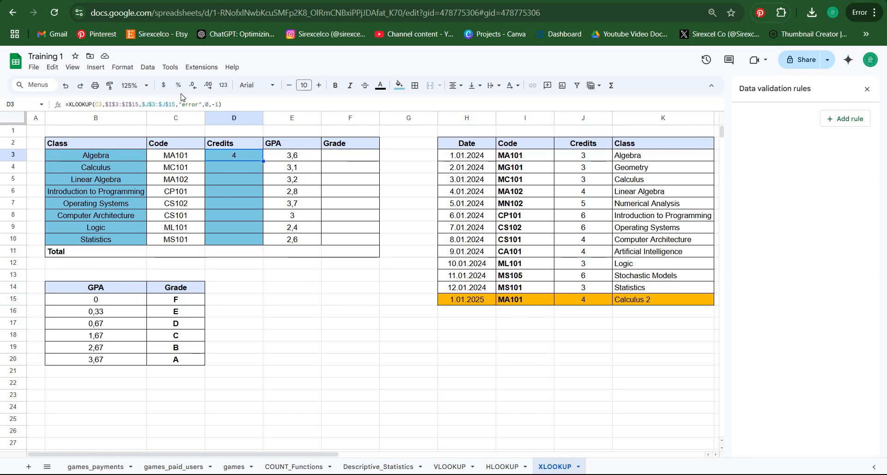
click(216, 102)
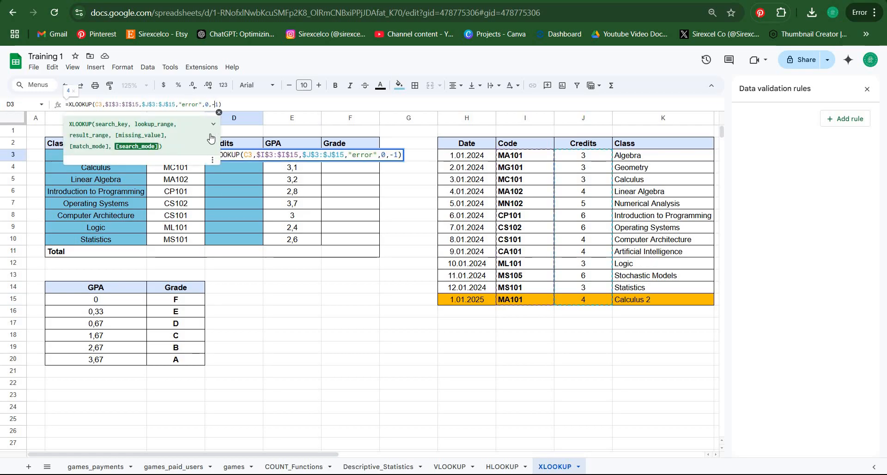
click(219, 113)
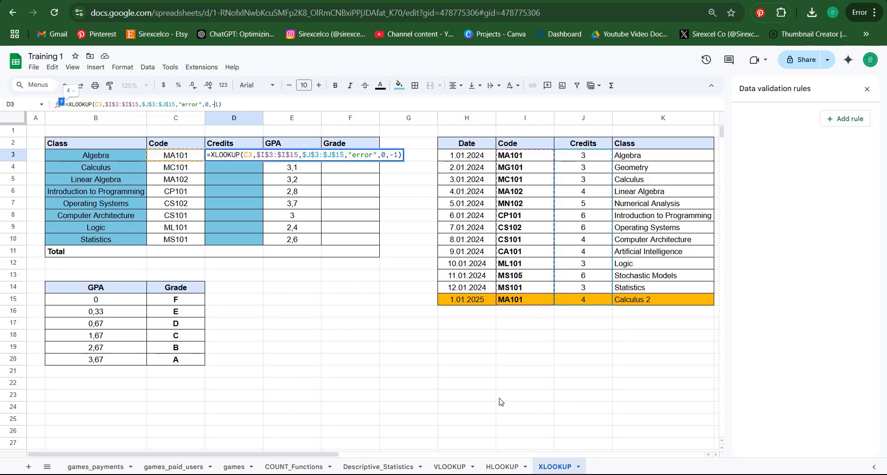
key(ctrl+shift+Page_Up)
key(ctrl+shift+Page_Up)
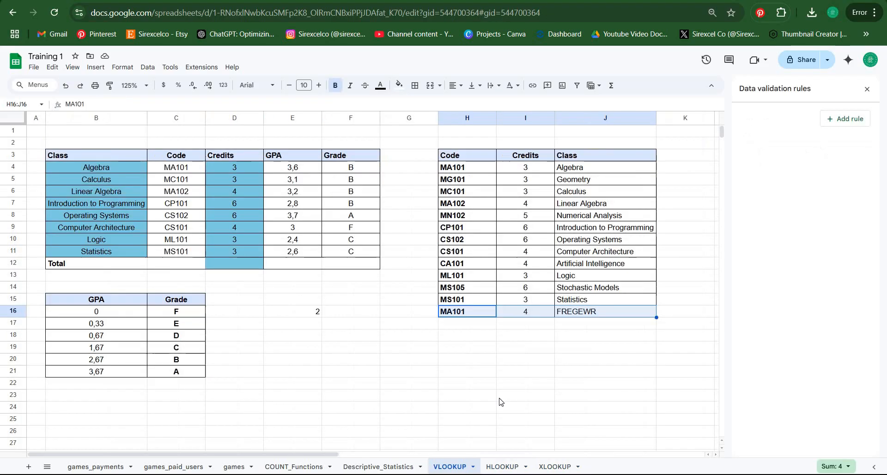